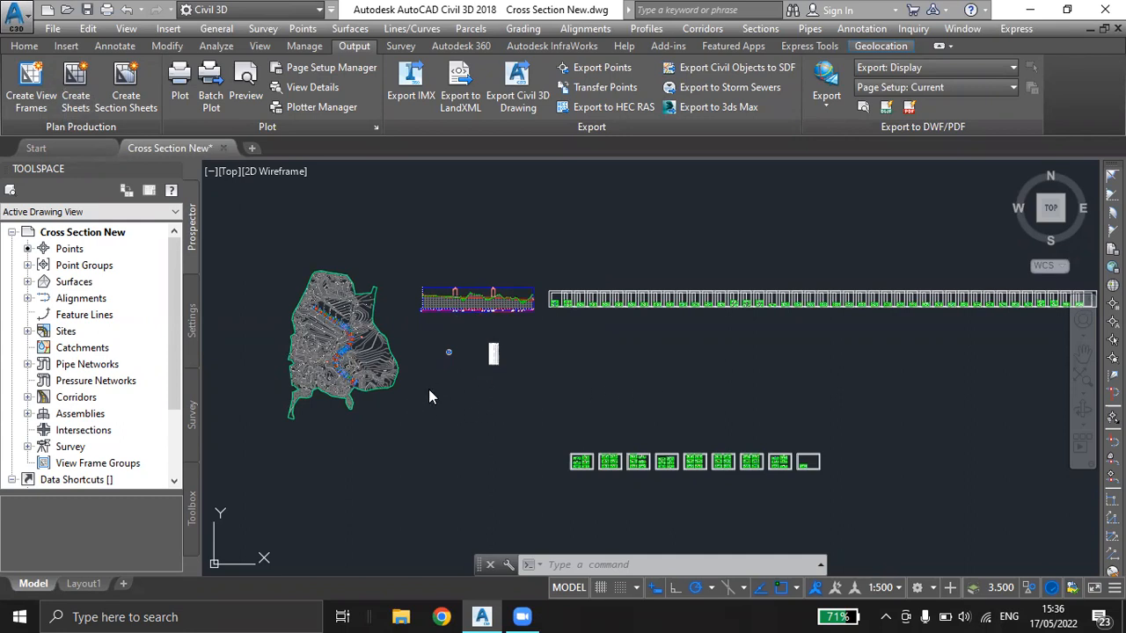
Look over the drawing's contour surface, alignment, longitudinal profile view, table and cross-section sheets.
scroll(379, 387, up, 2)
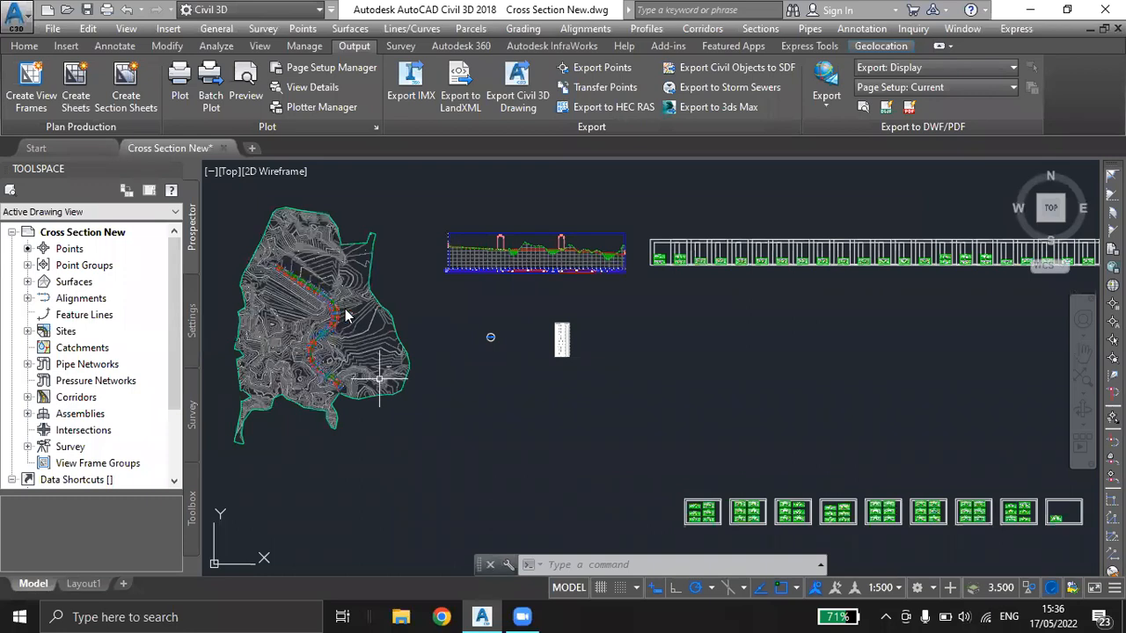
scroll(746, 327, down, 2)
mouse_move(754, 345)
middle_down()
mouse_move(691, 337)
mouse_move(640, 388)
middle_up()
scroll(557, 364, up, 8)
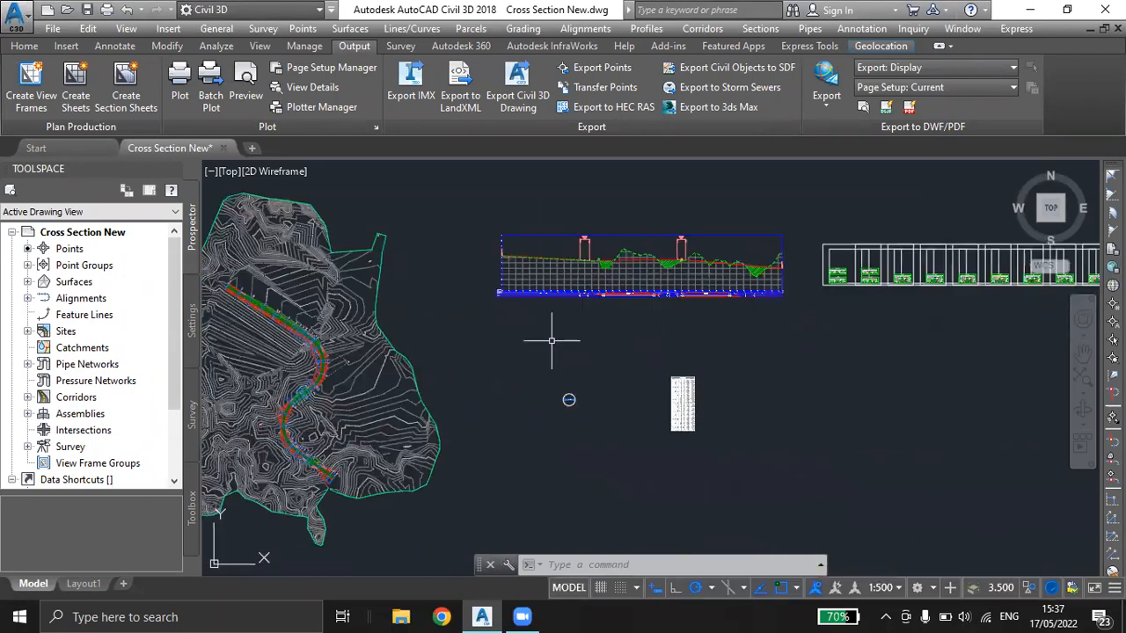
scroll(659, 307, down, 6)
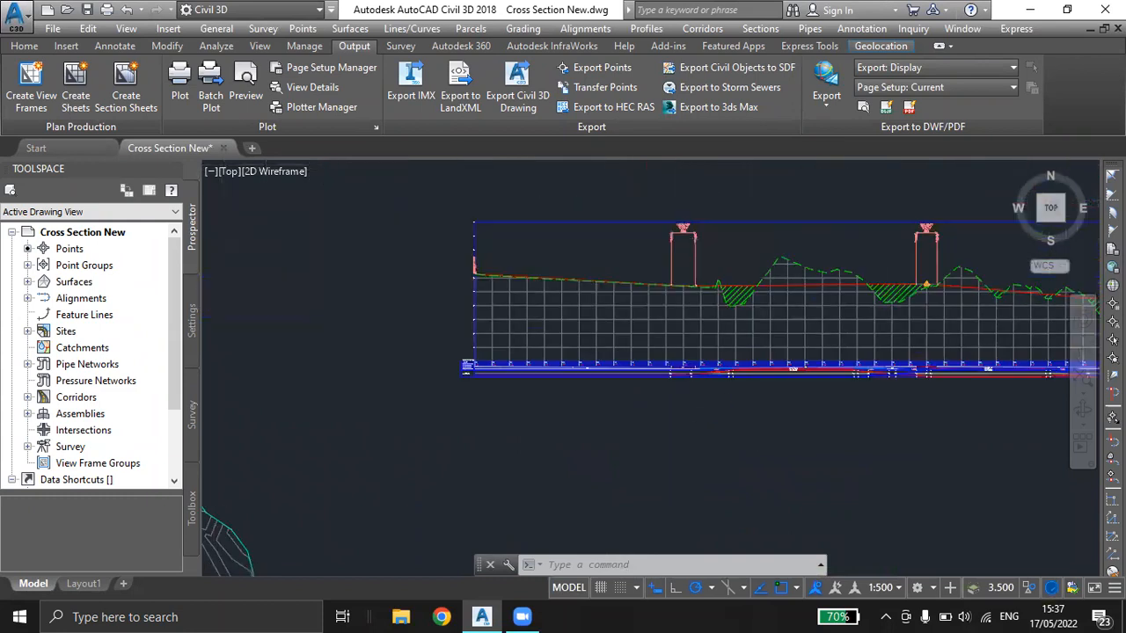
middle_drag(551, 473, 645, 410)
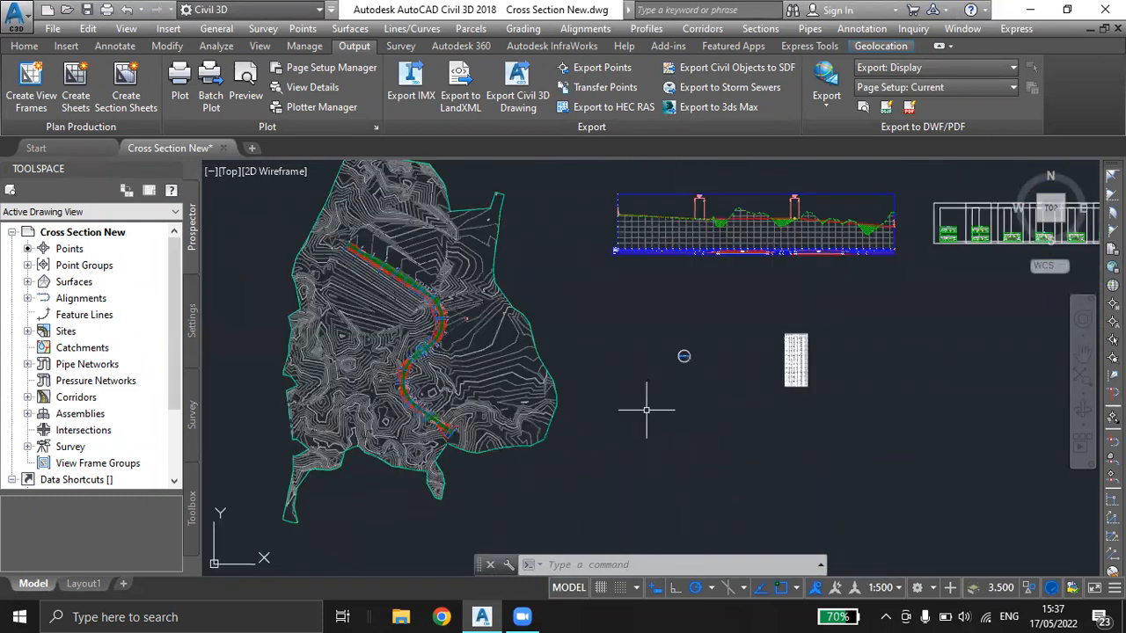
middle_drag(815, 447, 776, 487)
mouse_move(788, 414)
middle_down()
mouse_move(774, 457)
mouse_move(724, 432)
middle_up()
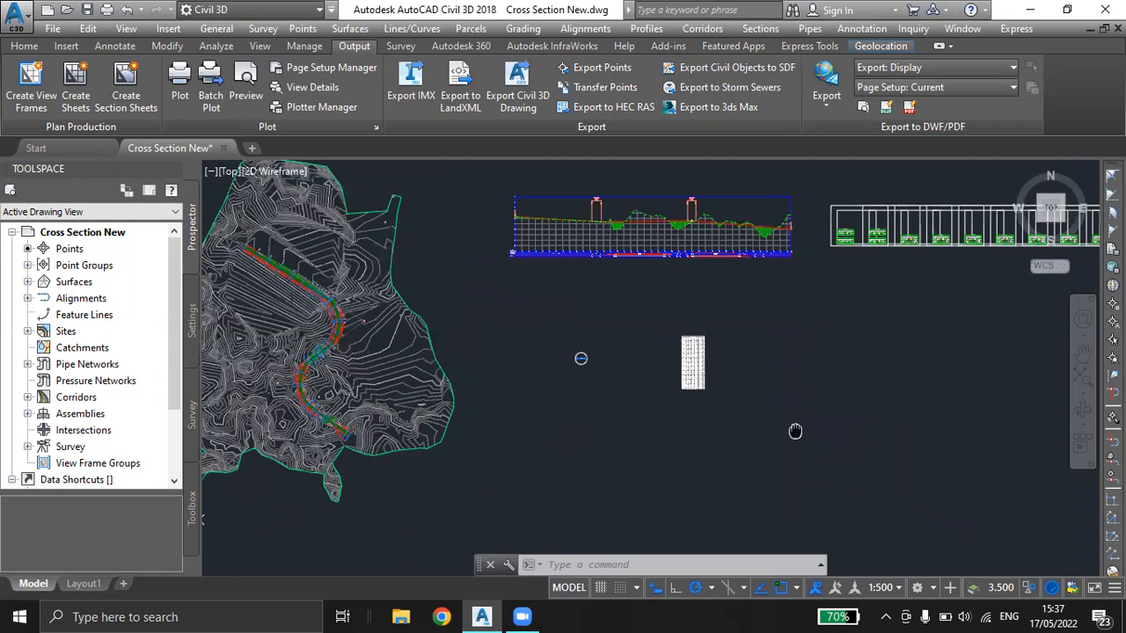
Set the model space annotation scale to 1:2000 and check its effect on the profile view and section sheets.
click(899, 589)
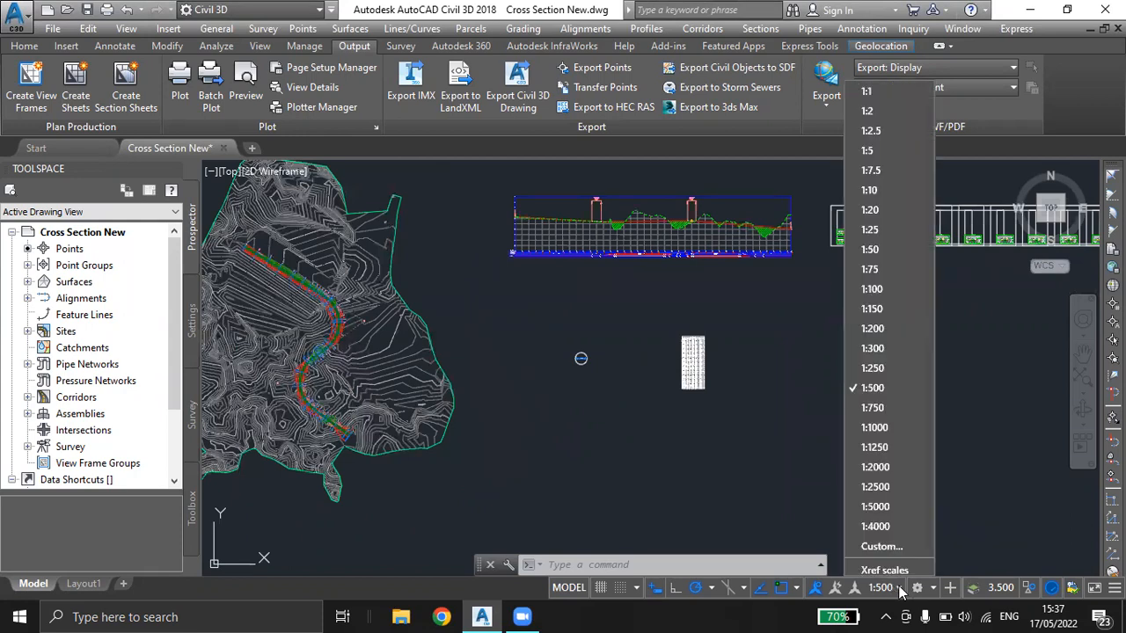
click(875, 466)
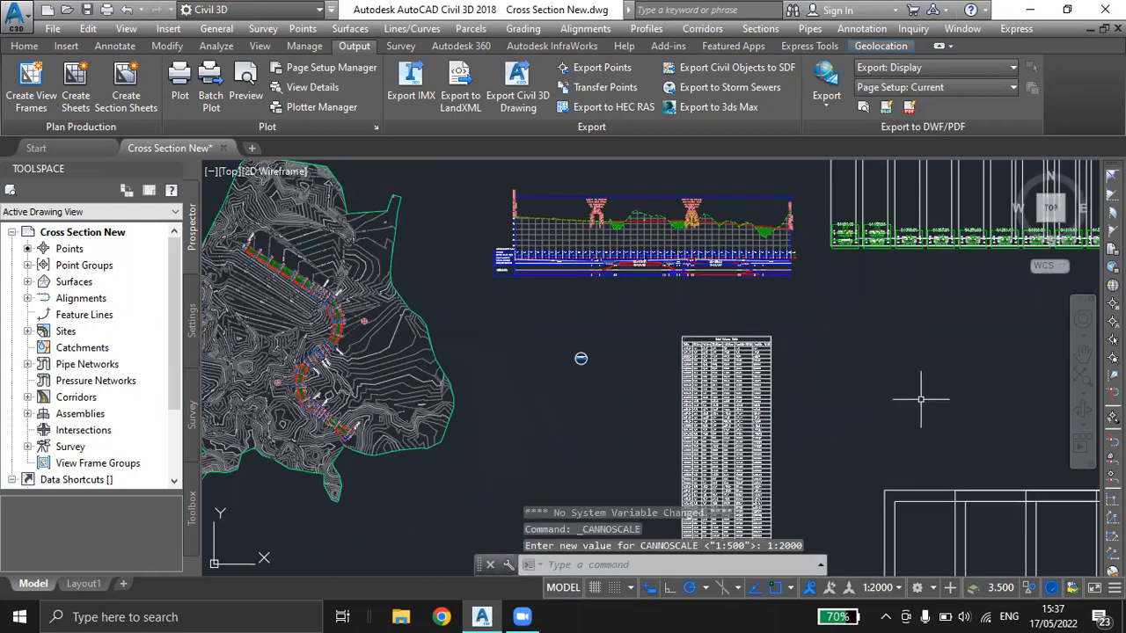
mouse_move(1078, 521)
middle_down()
mouse_move(999, 436)
mouse_move(817, 341)
middle_up()
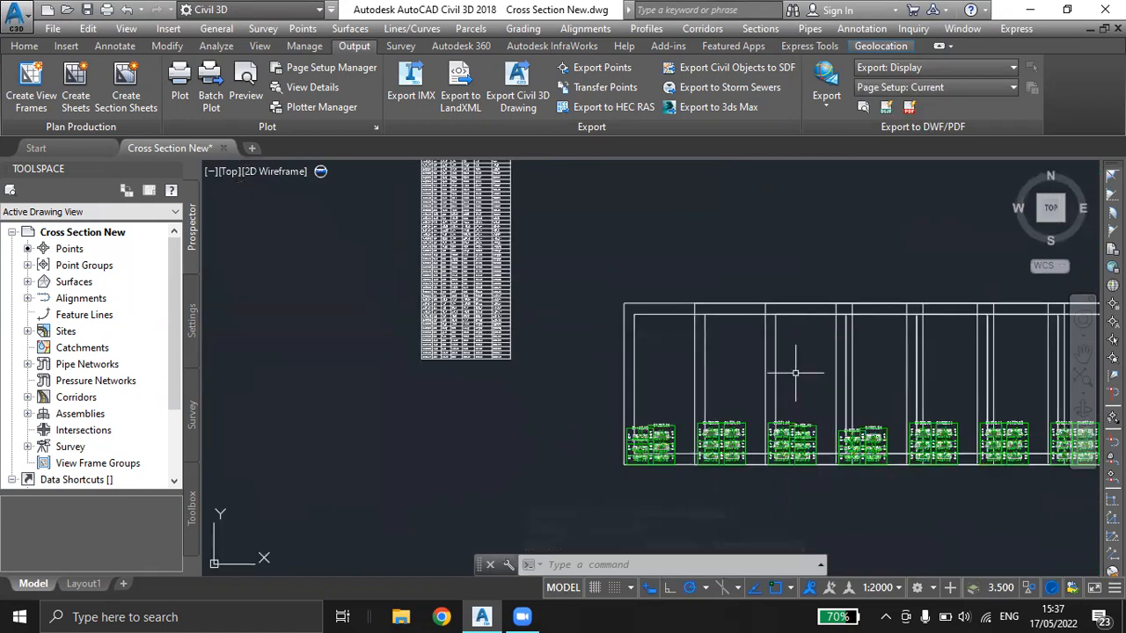
scroll(619, 254, down, 1)
mouse_move(707, 296)
middle_down()
mouse_move(562, 350)
mouse_move(621, 334)
mouse_move(703, 372)
middle_up()
middle_drag(632, 333, 686, 393)
scroll(631, 366, down, 1)
middle_drag(630, 368, 678, 368)
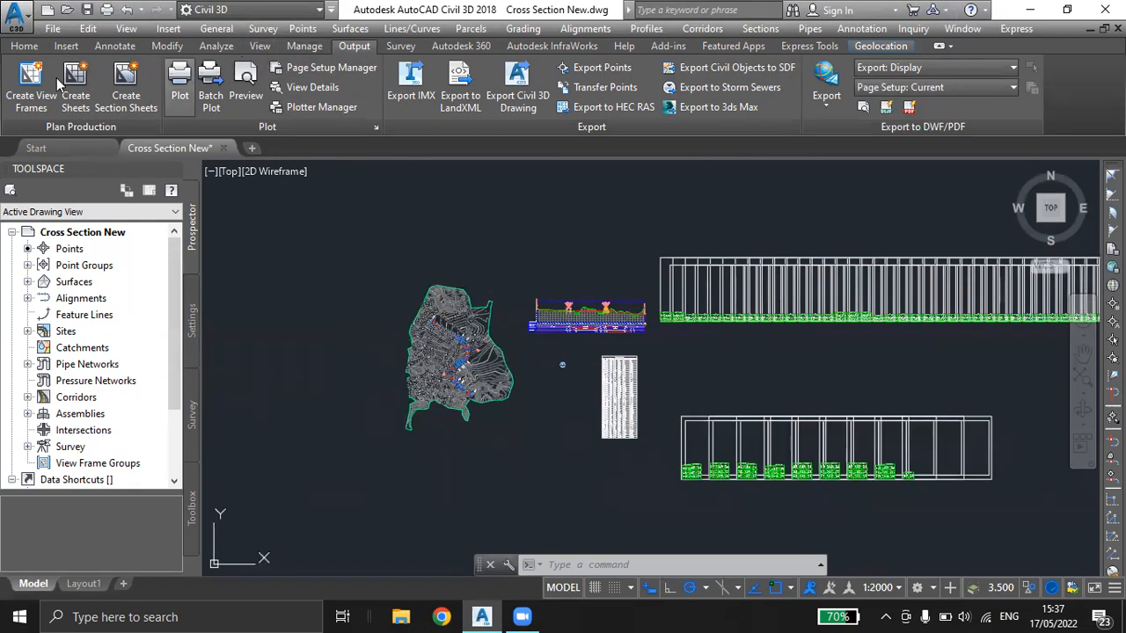
Start creating view frames along Alignment - HRISONTAL, using the A3 1_2000 PLAN AND PROFIL layout from TEMPLATE PRINT A3 1_2000.dwt.
click(39, 105)
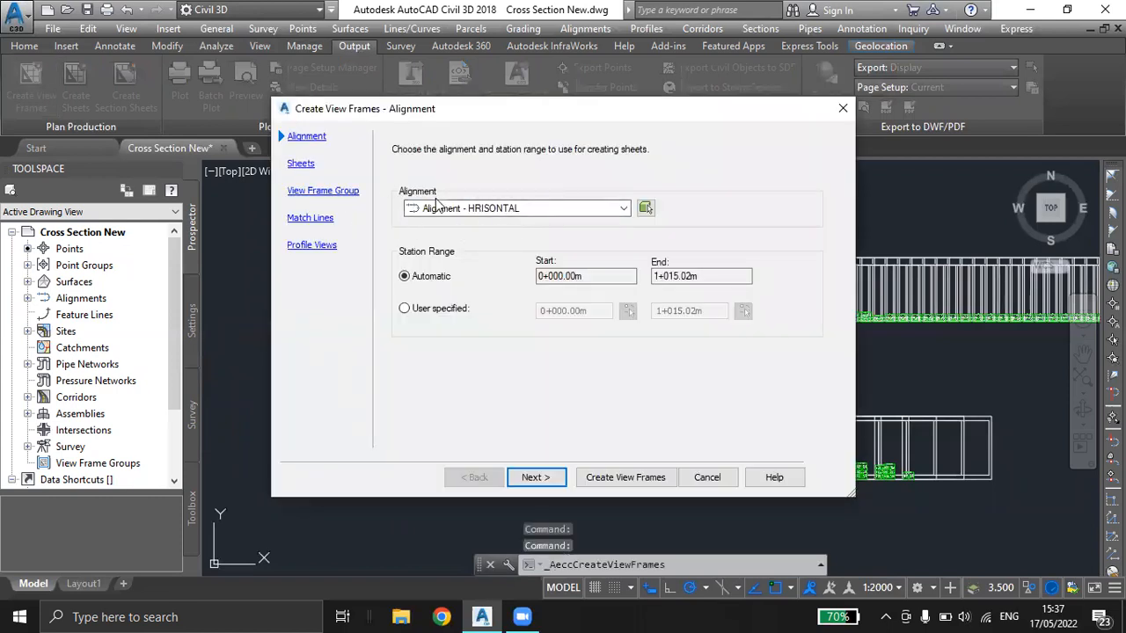
click(537, 477)
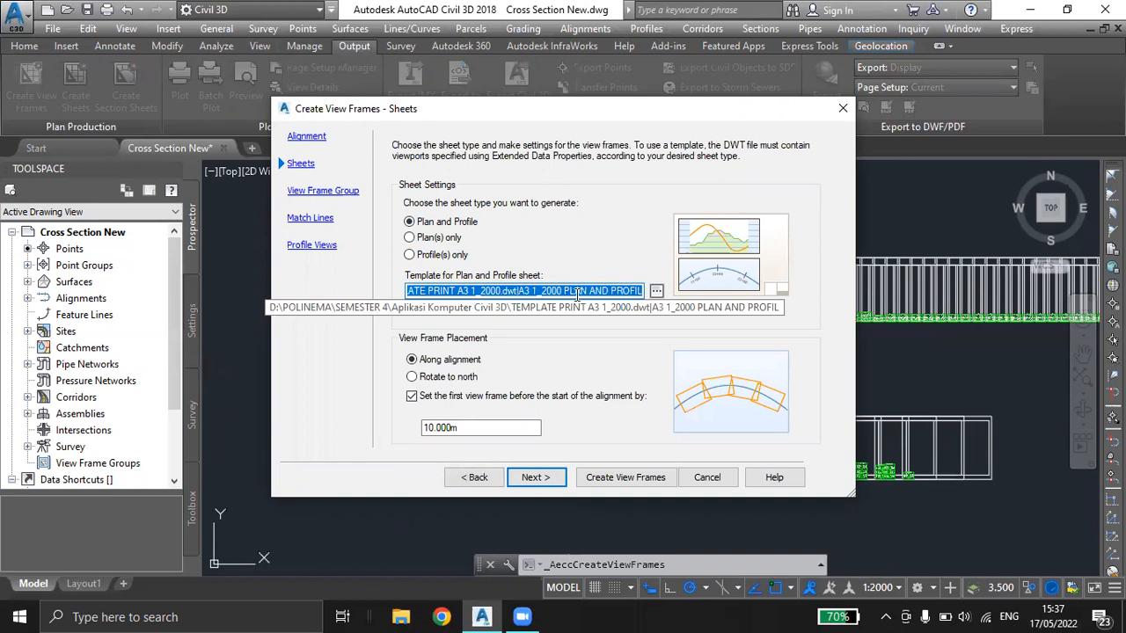
click(655, 292)
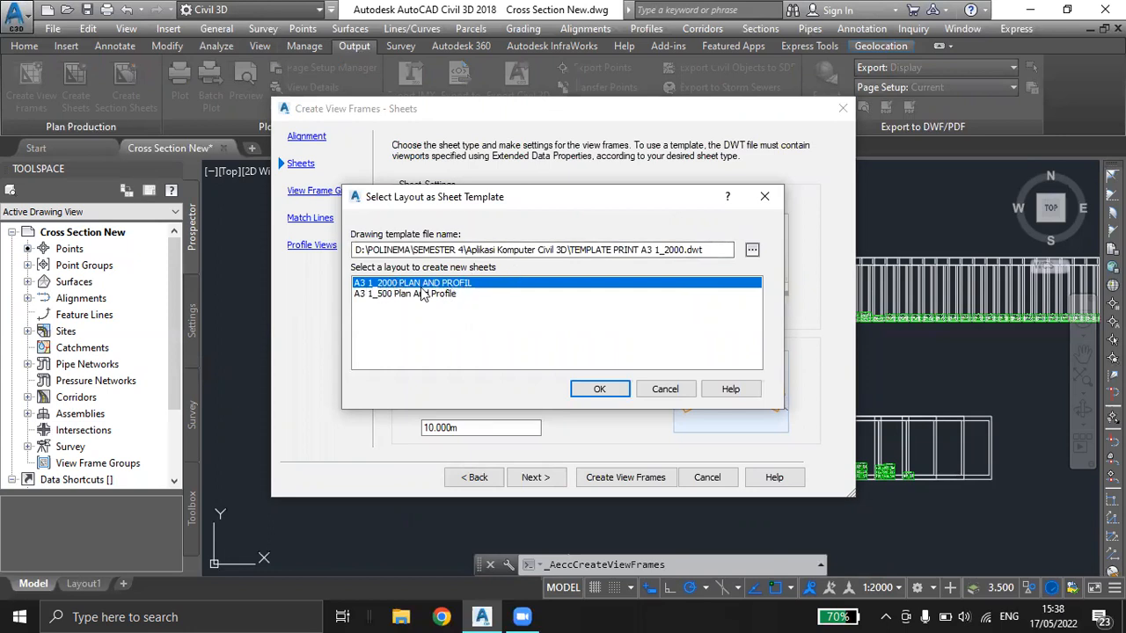
click(603, 392)
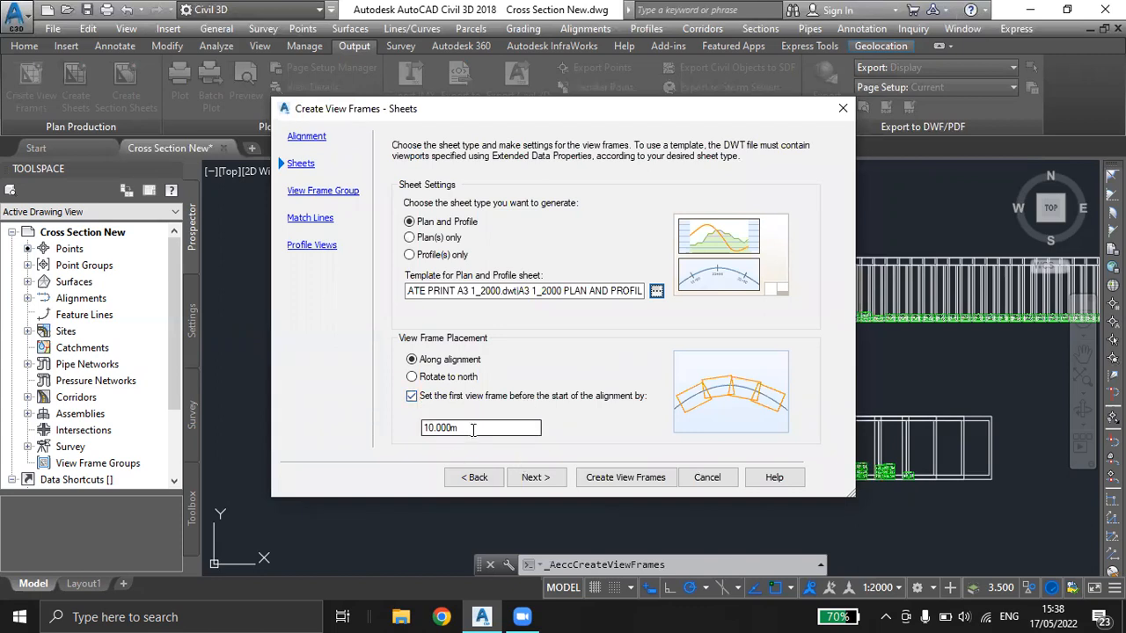
click(535, 478)
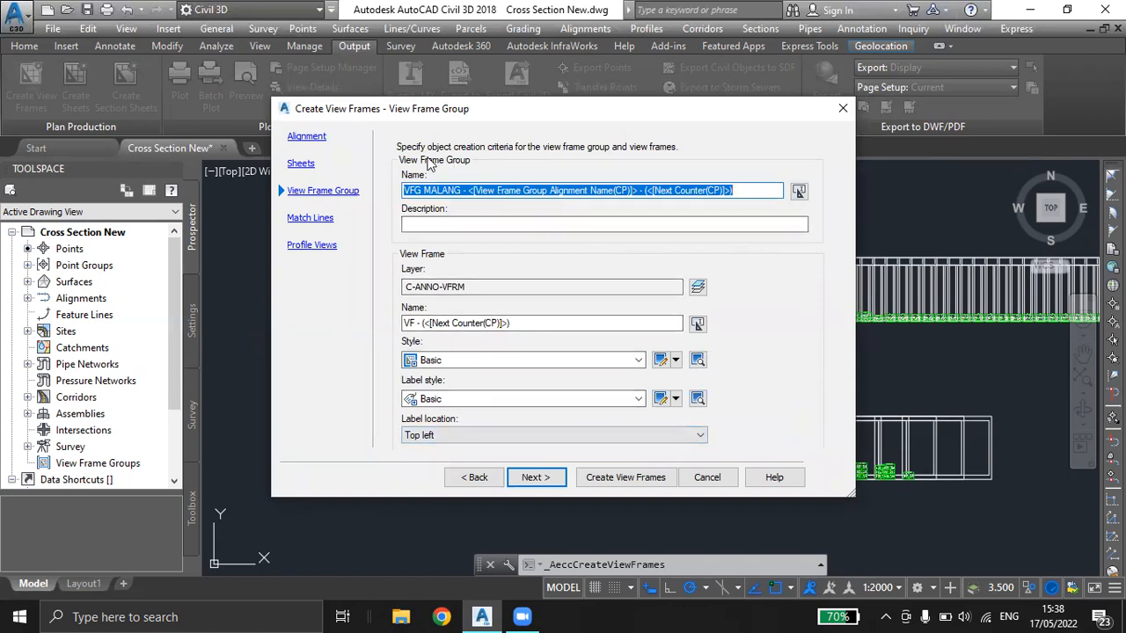
Set the starting number in the view frame group's name template to 1.
click(495, 191)
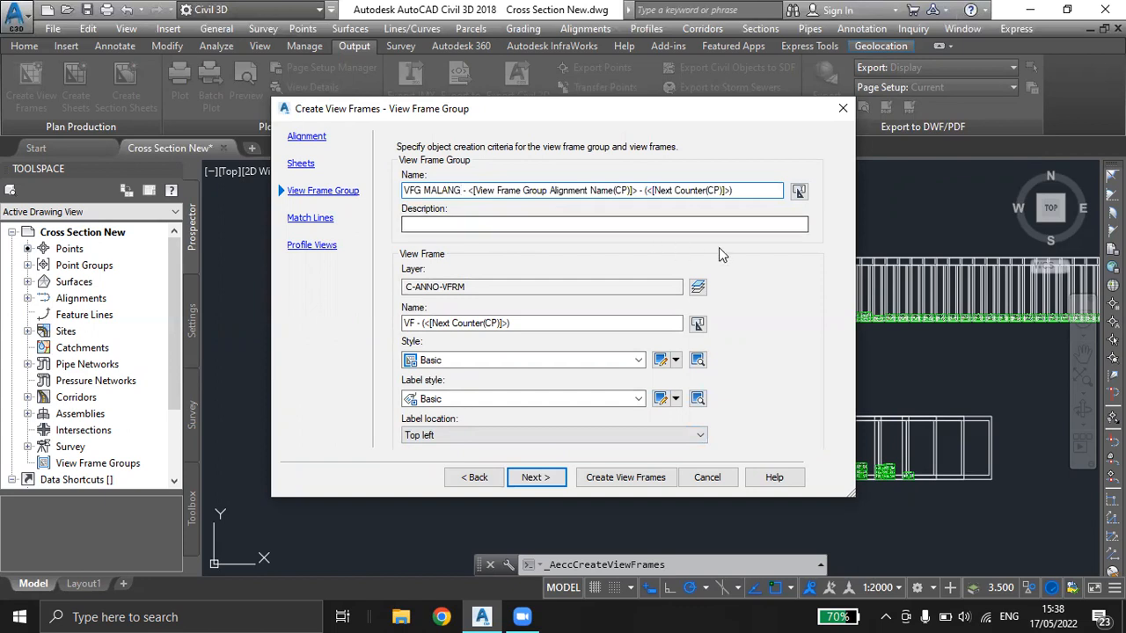
click(799, 193)
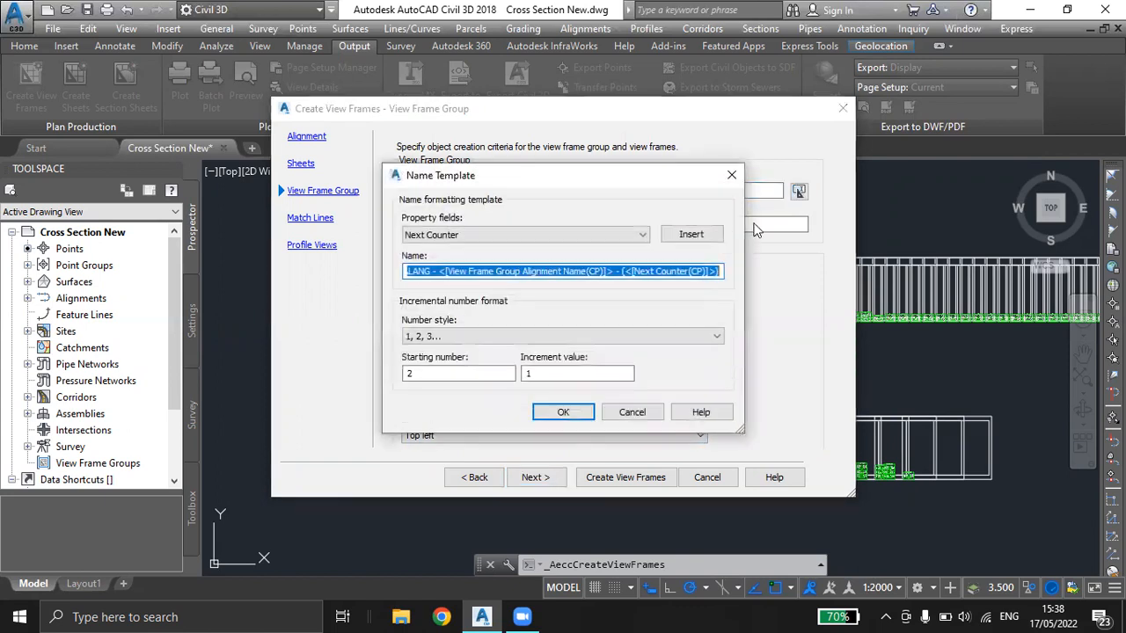
drag(345, 375, 337, 366)
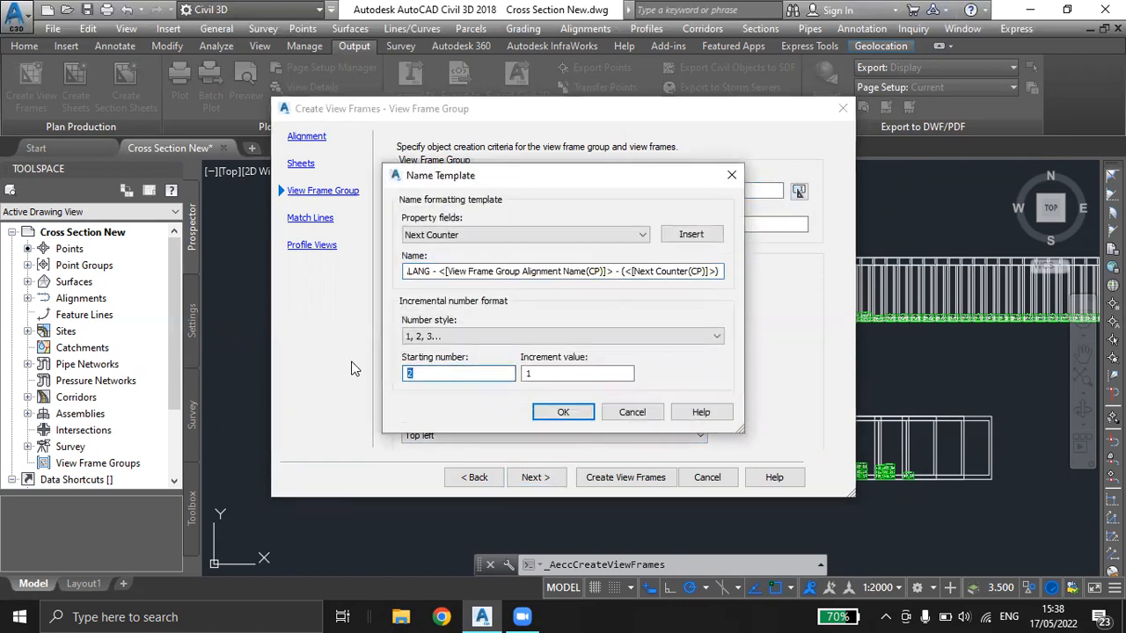
text(1)
click(561, 410)
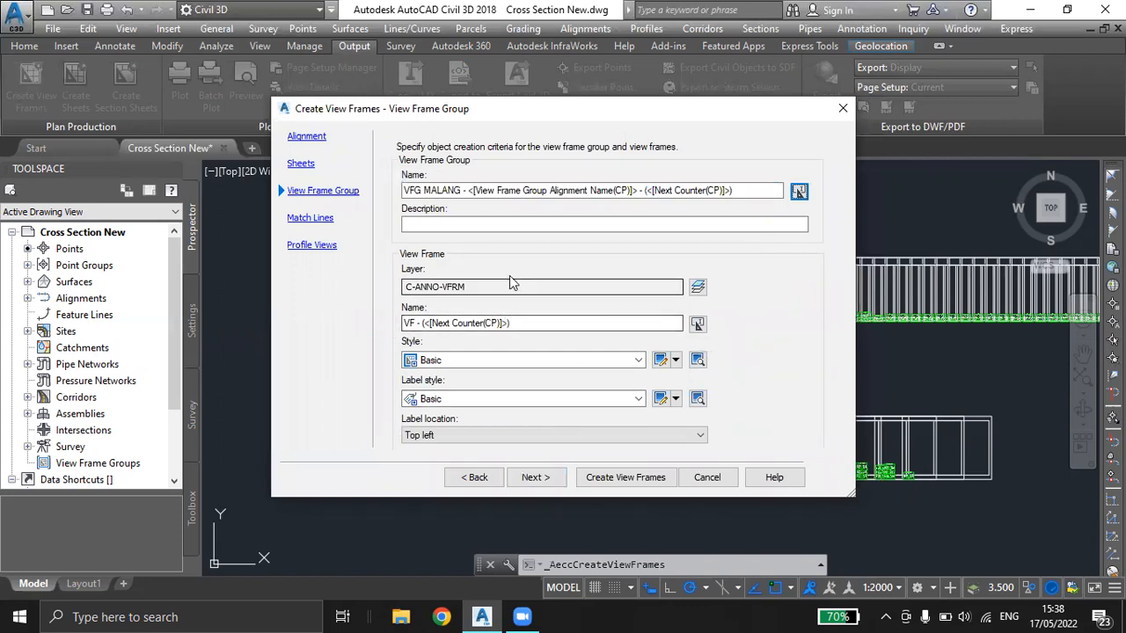
Set the starting number in the individual view frames' name template to 1 and continue to the match line settings.
click(697, 324)
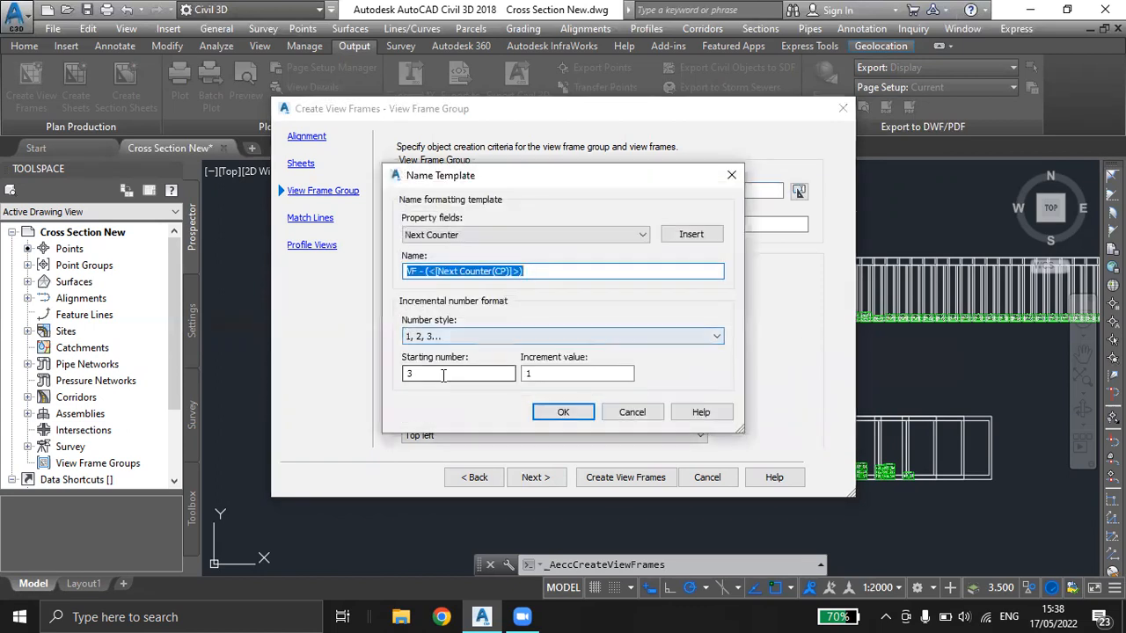
double_click(443, 375)
text(1)
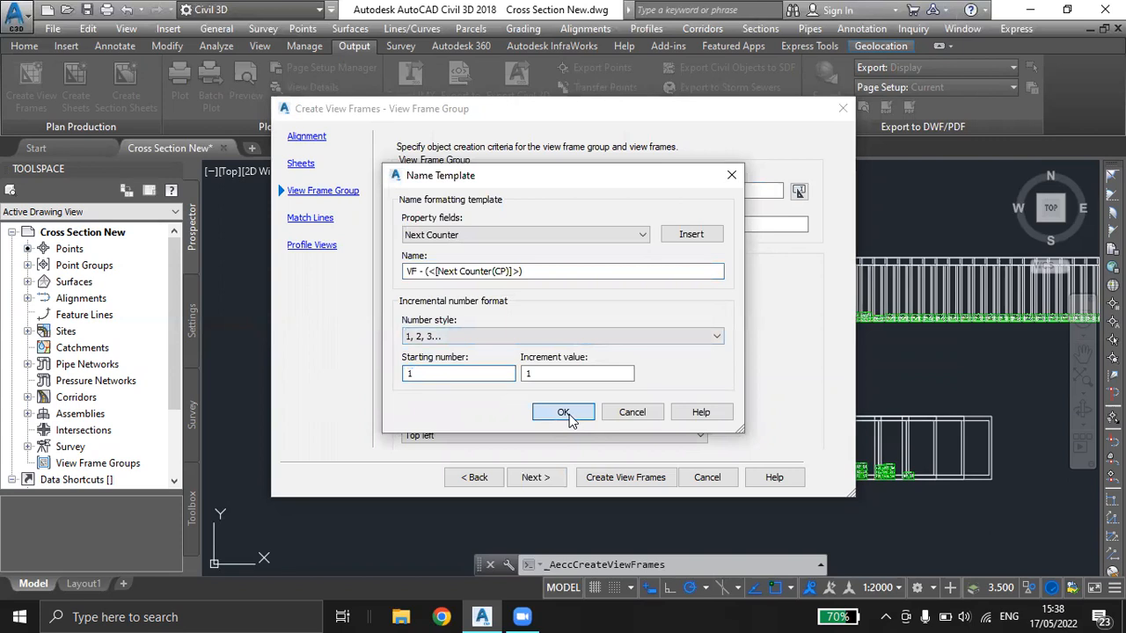
click(567, 411)
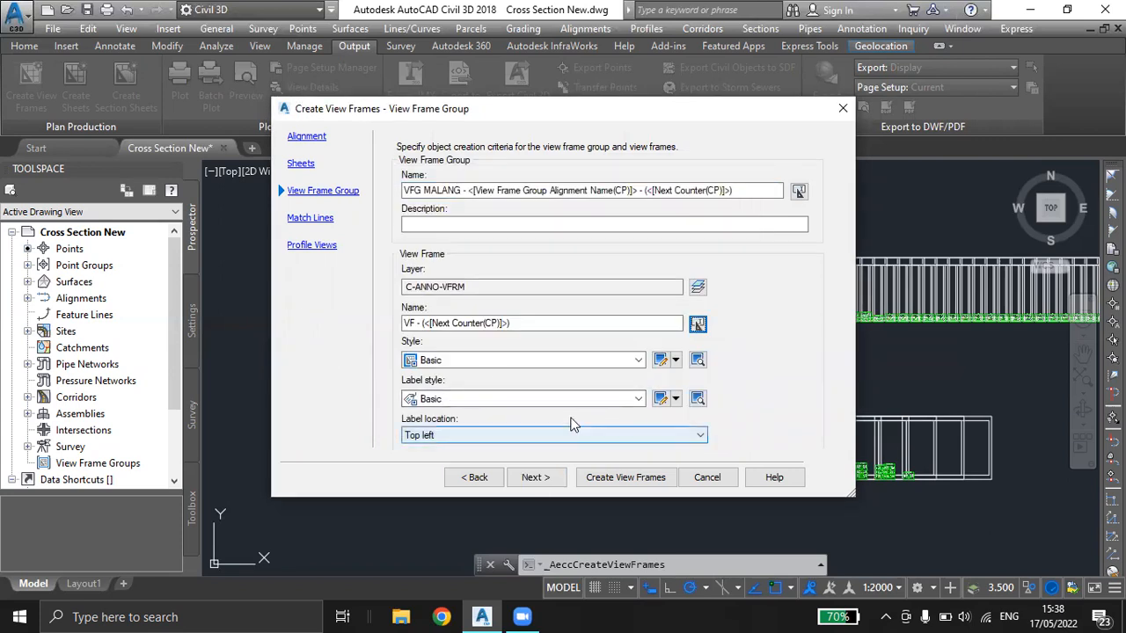
click(536, 478)
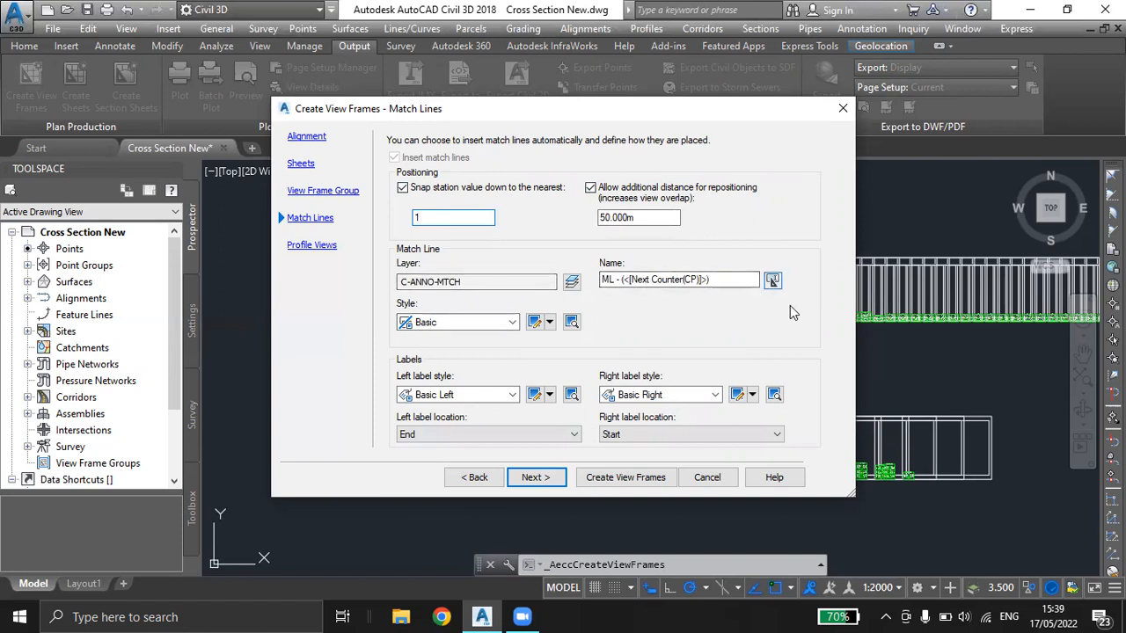
Set the starting number in the match line name template to 1 and continue to the profile view settings.
click(772, 281)
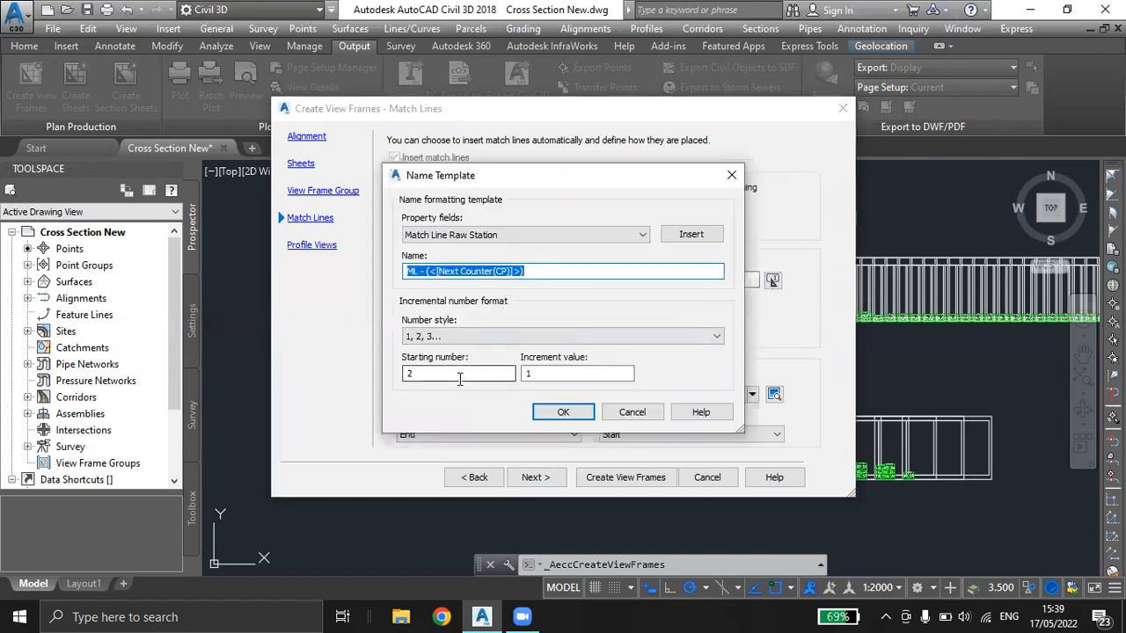
drag(409, 375, 398, 376)
text(1)
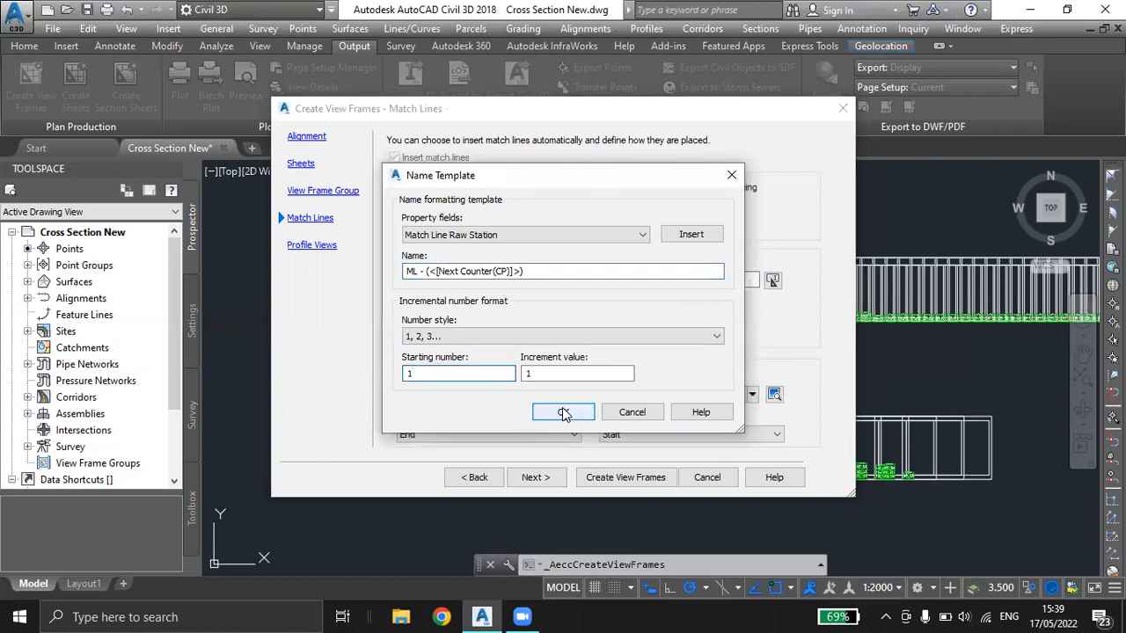
click(563, 414)
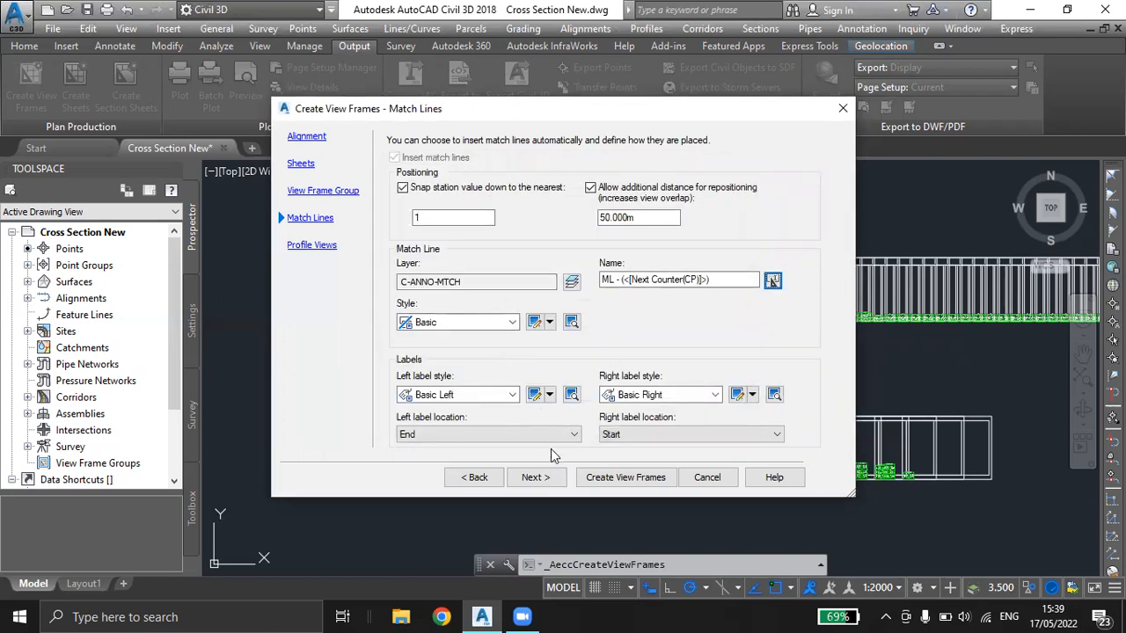
click(549, 482)
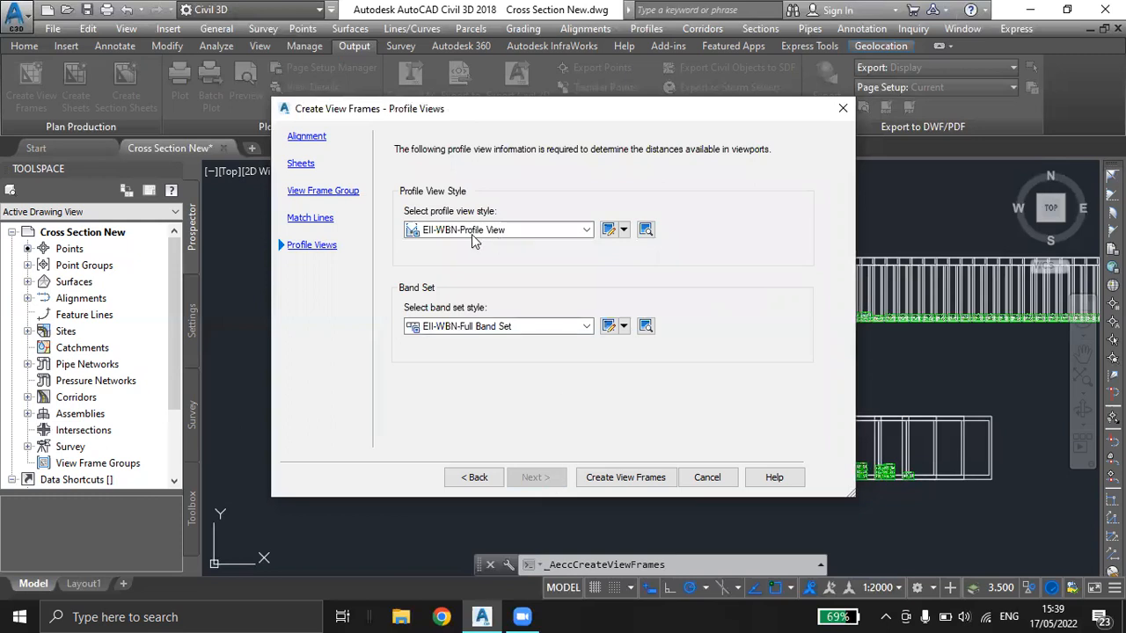
Choose the EII-WBN-Profile View style with the EII-WBN-Full Band Set and create the view frames.
click(586, 229)
click(519, 255)
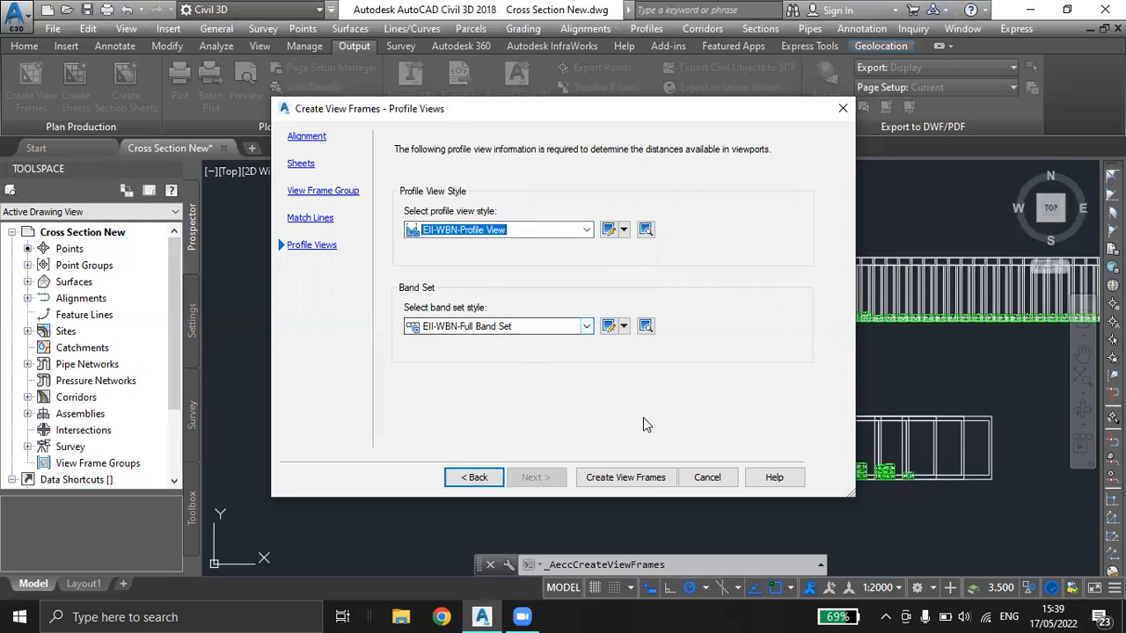
click(620, 480)
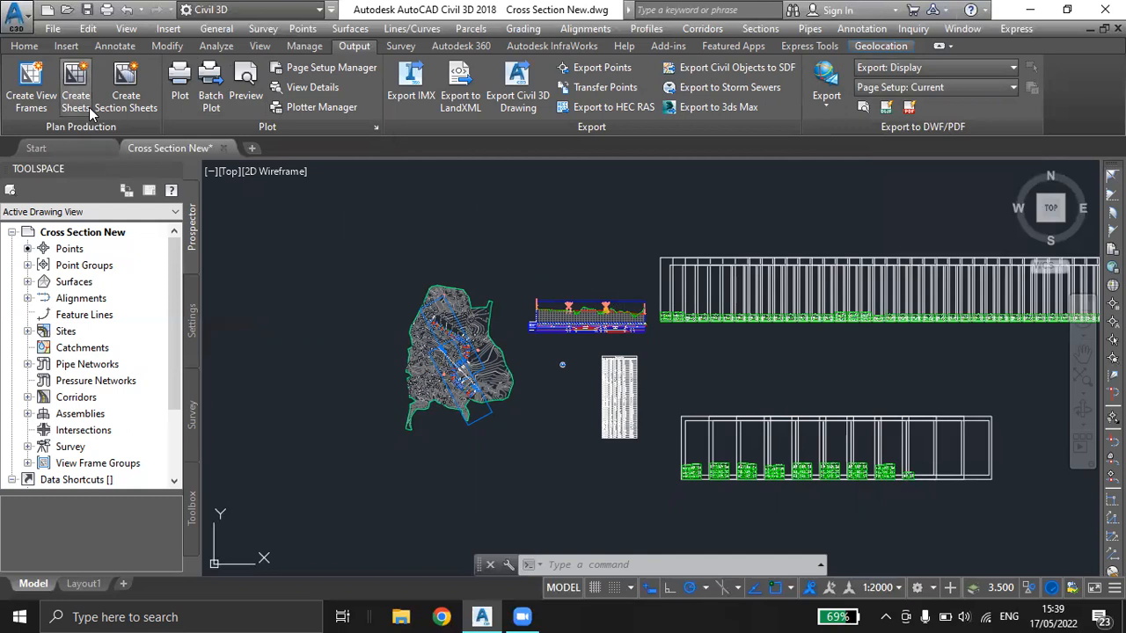
Start creating sheets from the VFG MALANG view frame group and edit the starting number in the layout name template.
click(77, 109)
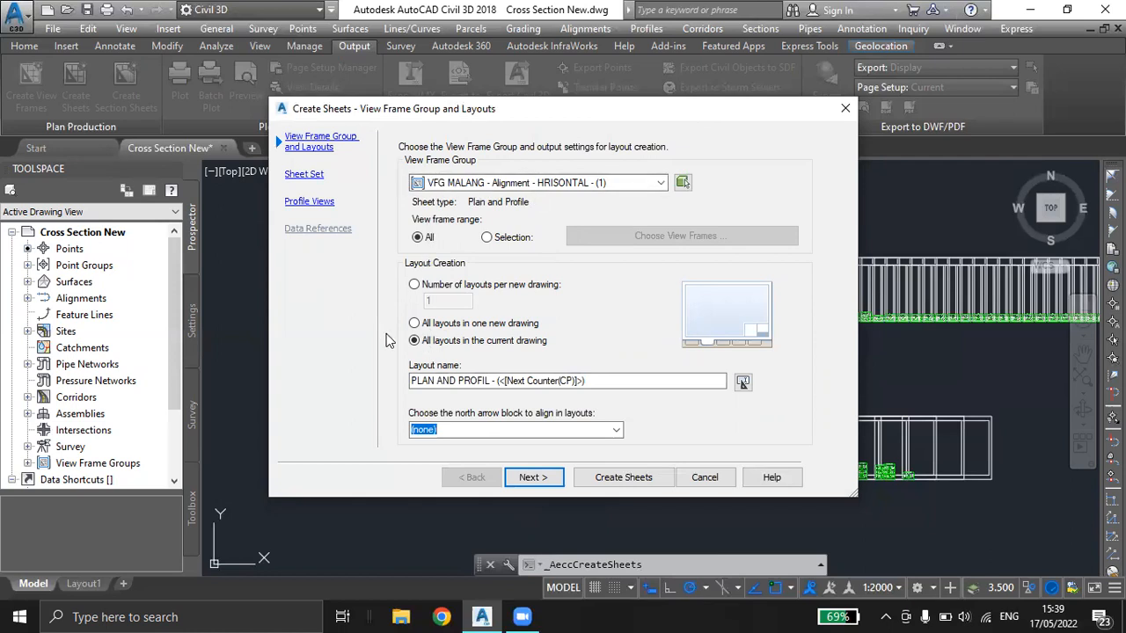
click(750, 385)
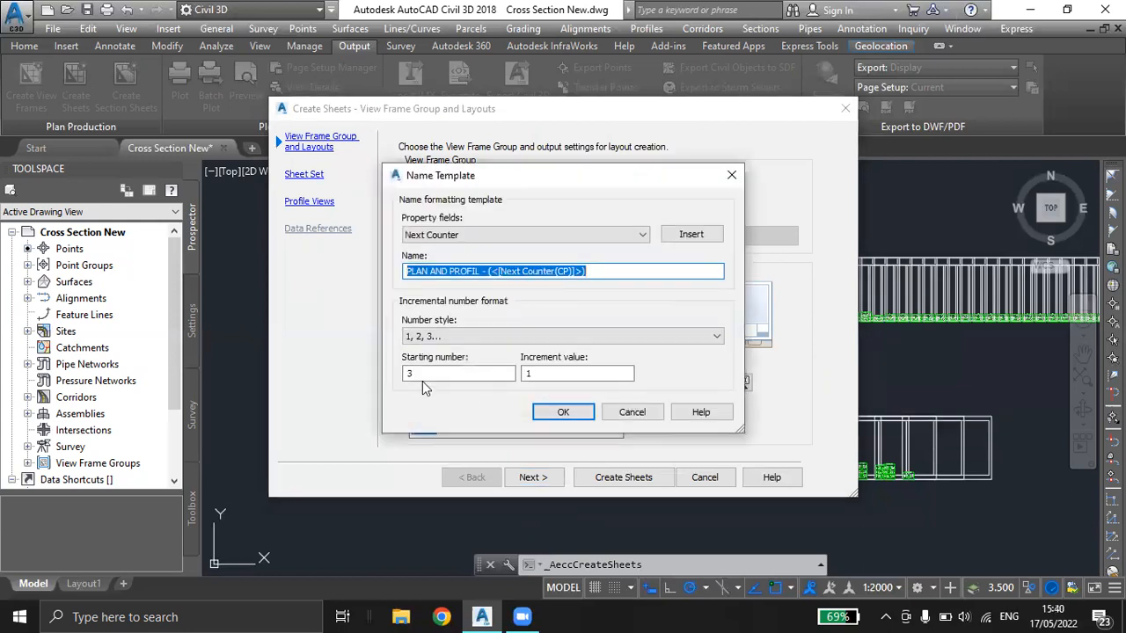
double_click(436, 375)
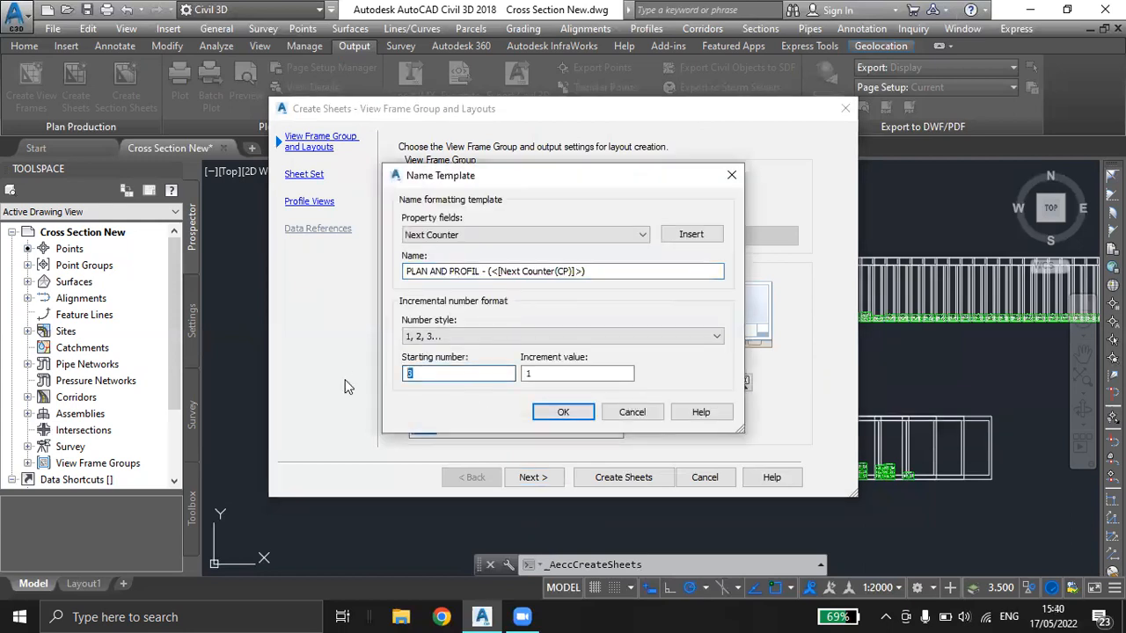
click(556, 413)
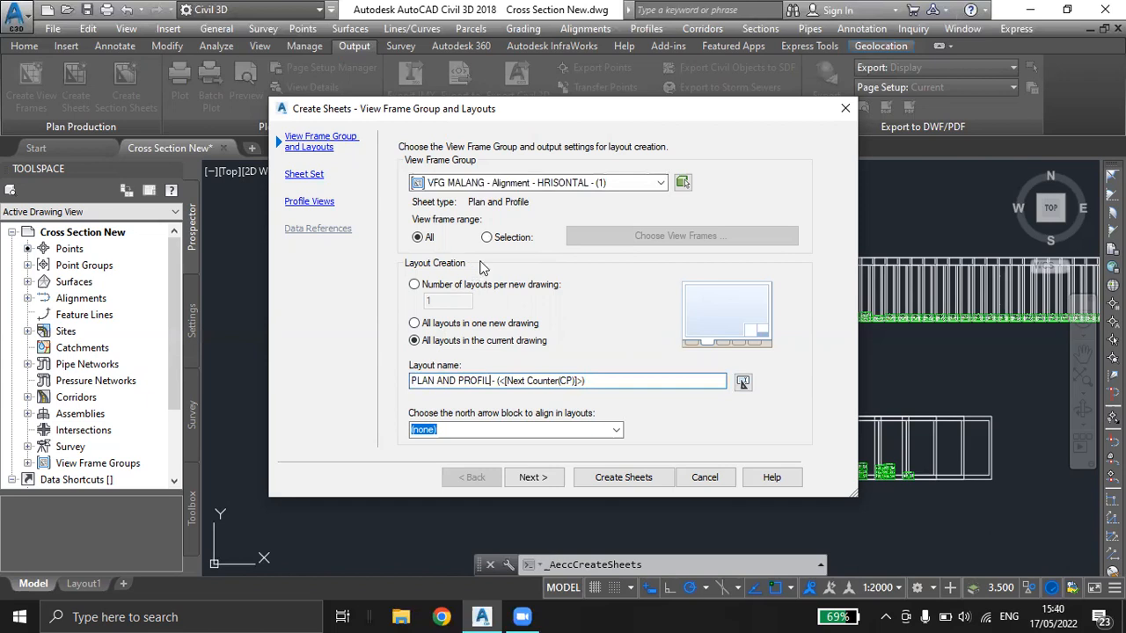
Keep the new sheet set, choose custom profile view settings and turn off profile view splitting in the Profile View Wizard.
click(531, 475)
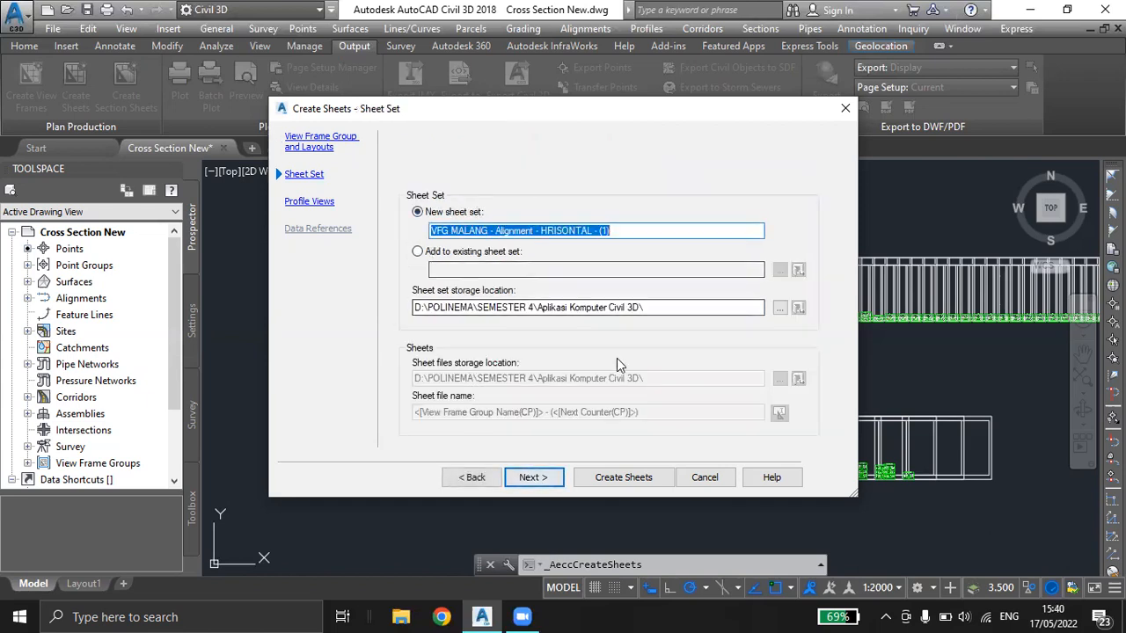
click(547, 481)
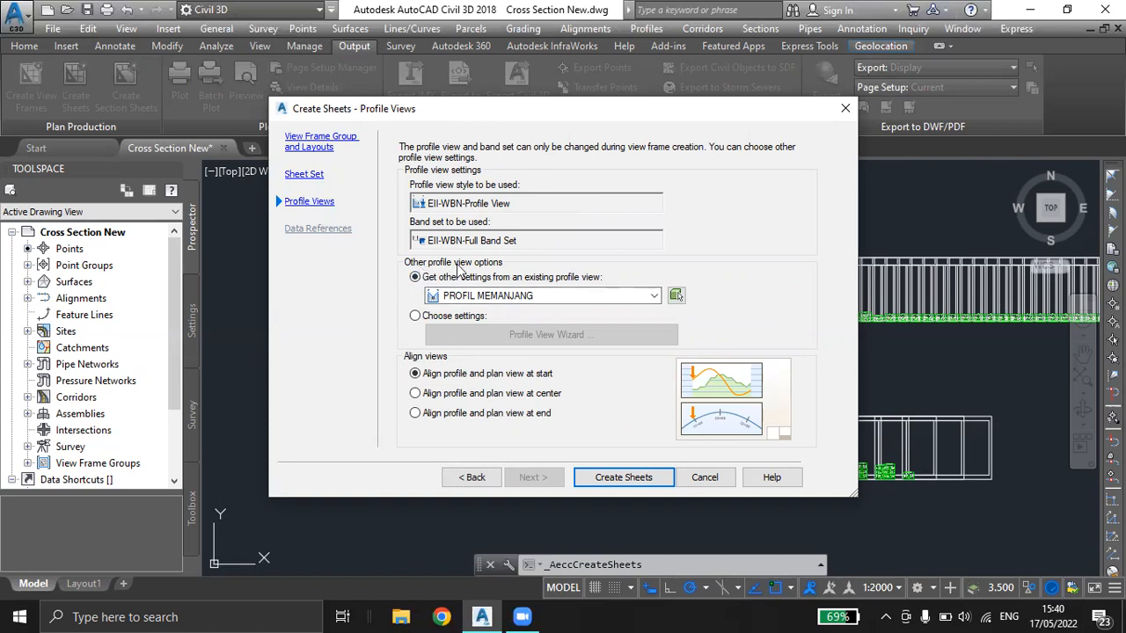
click(417, 318)
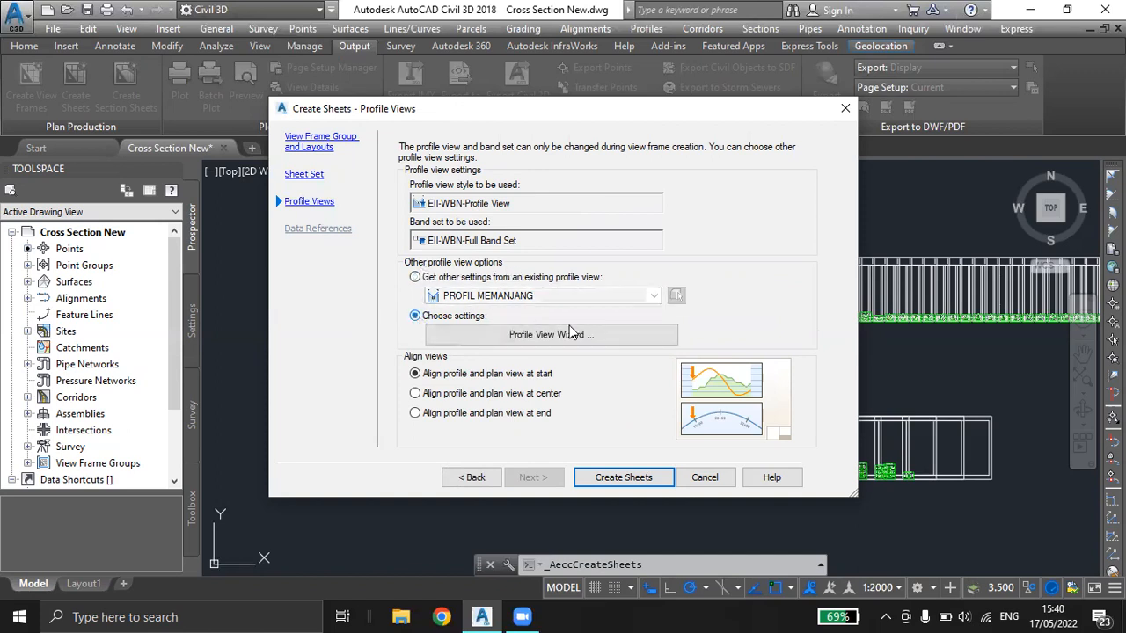
click(567, 341)
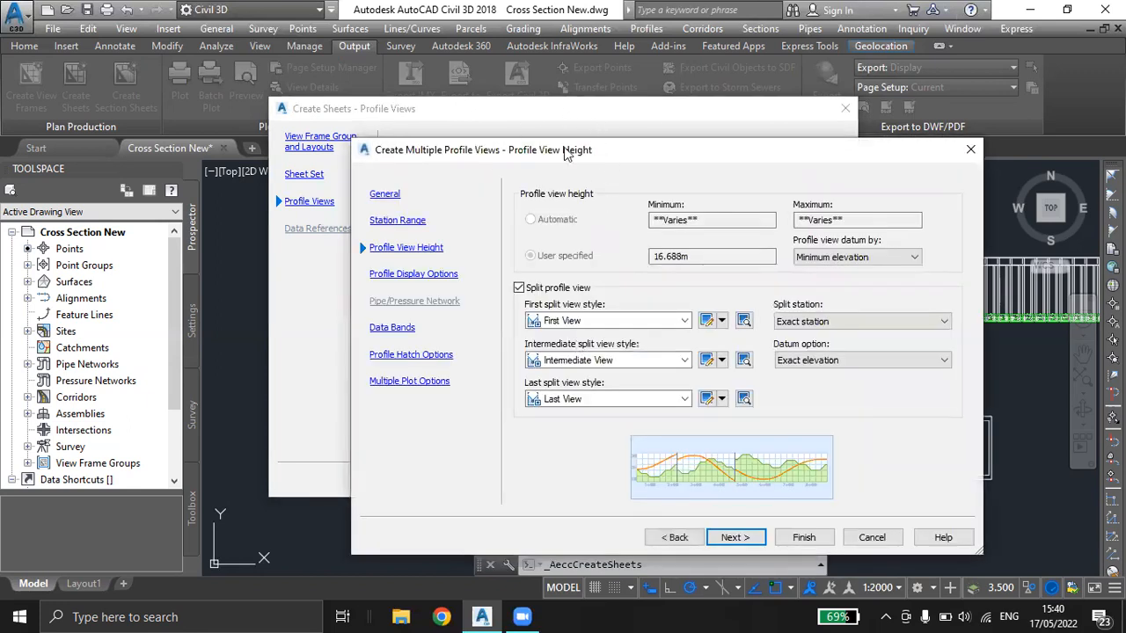
click(519, 289)
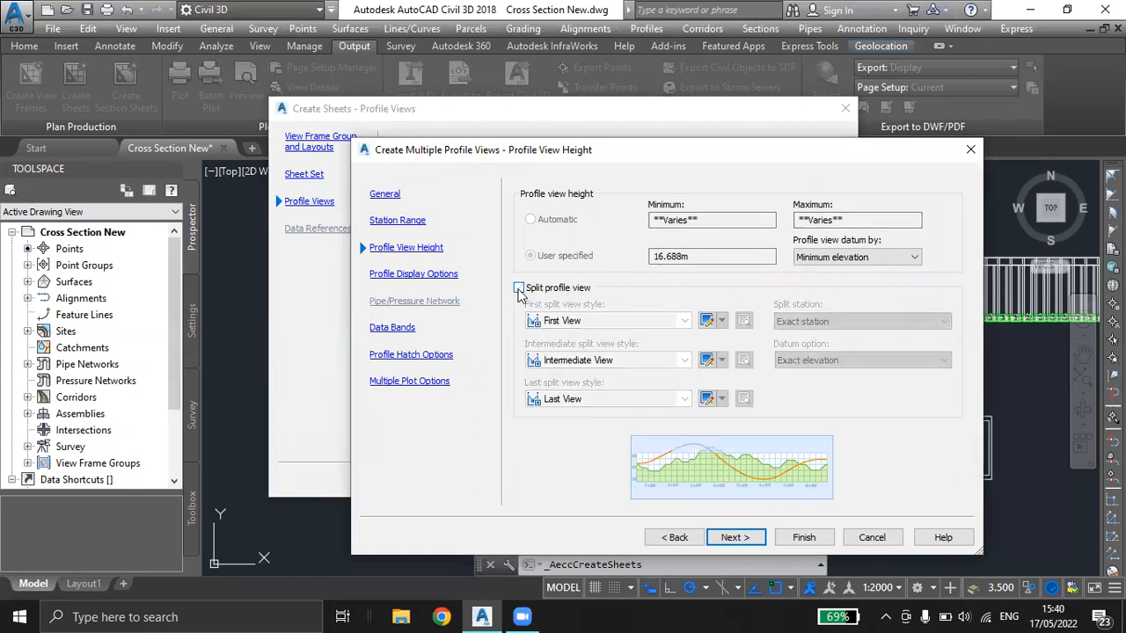
click(730, 537)
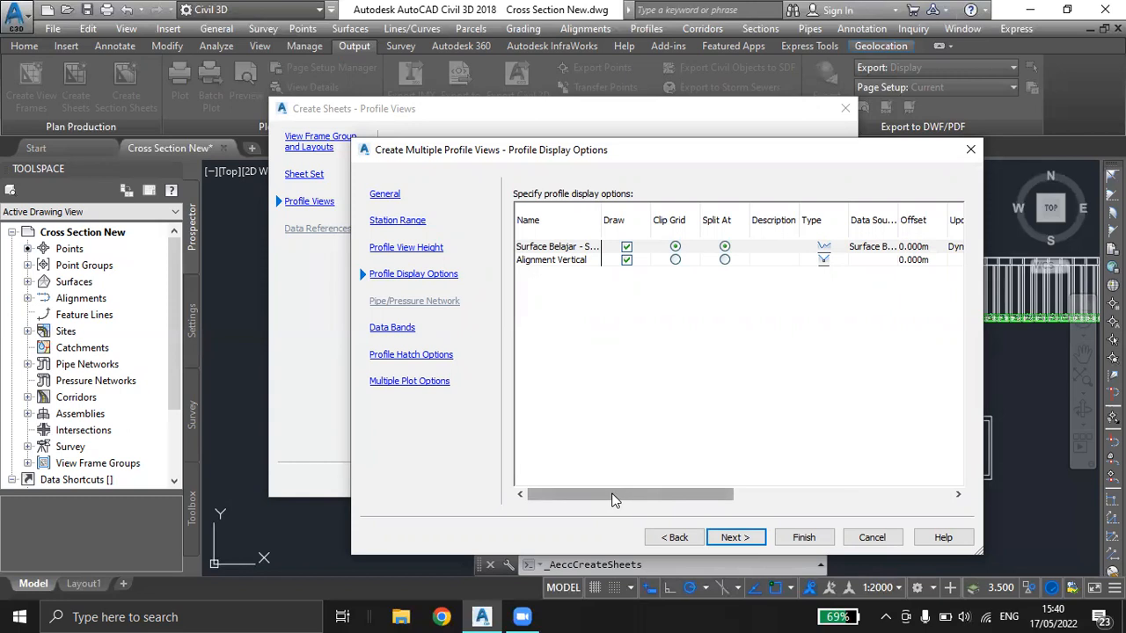
Assign the EII-WBN-Complete Label Set to the Alignment Vertical profile and continue to the data bands.
drag(614, 500, 776, 497)
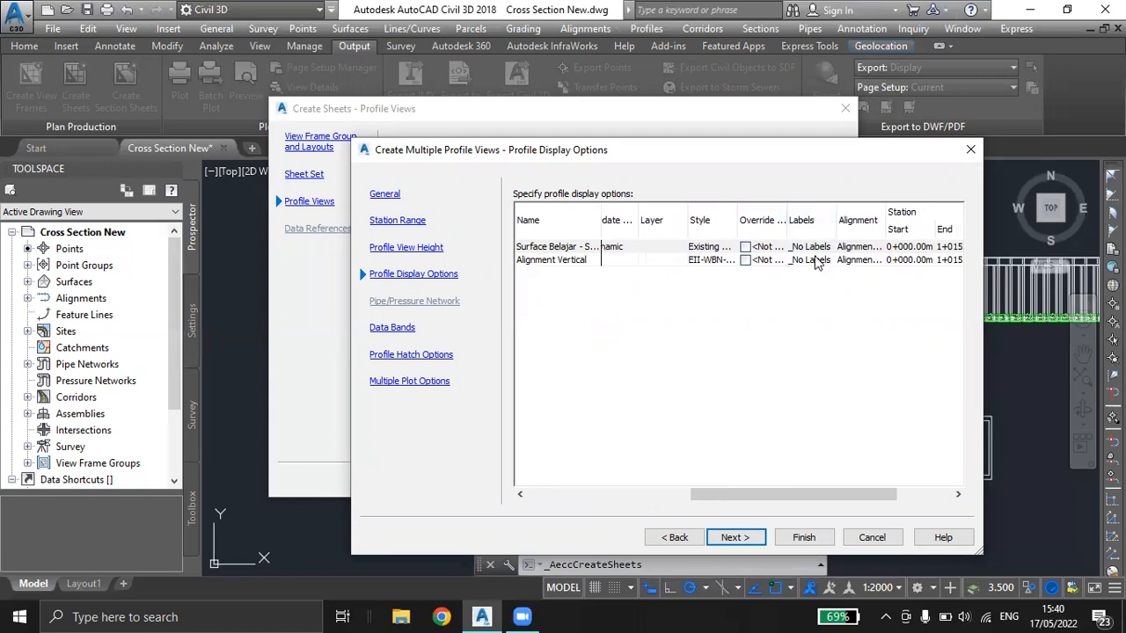
click(816, 262)
click(816, 263)
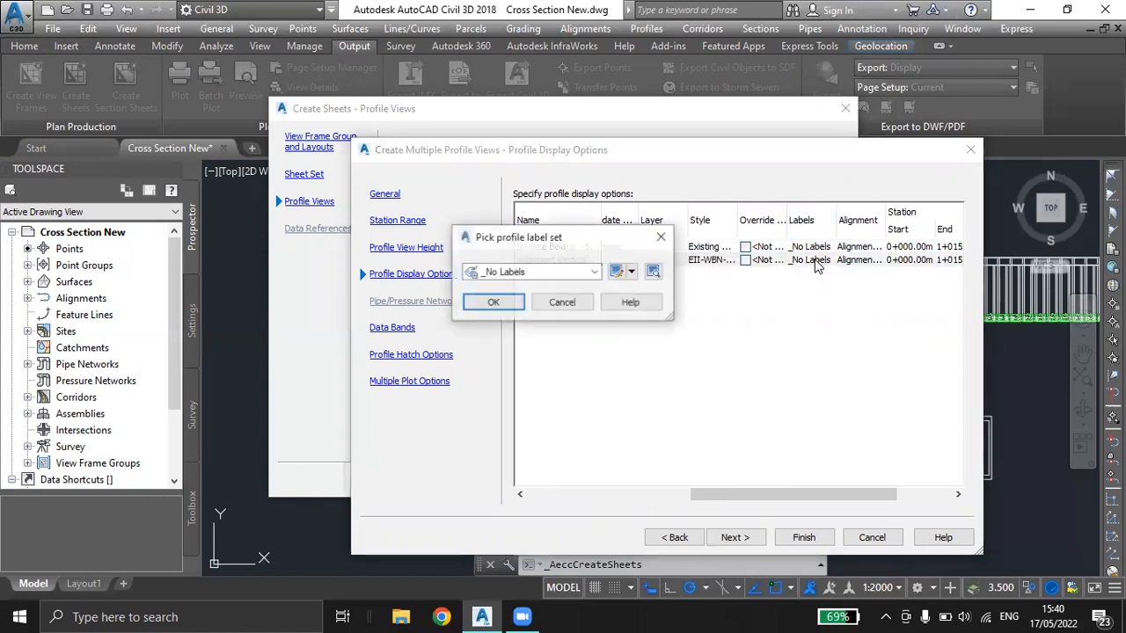
click(594, 271)
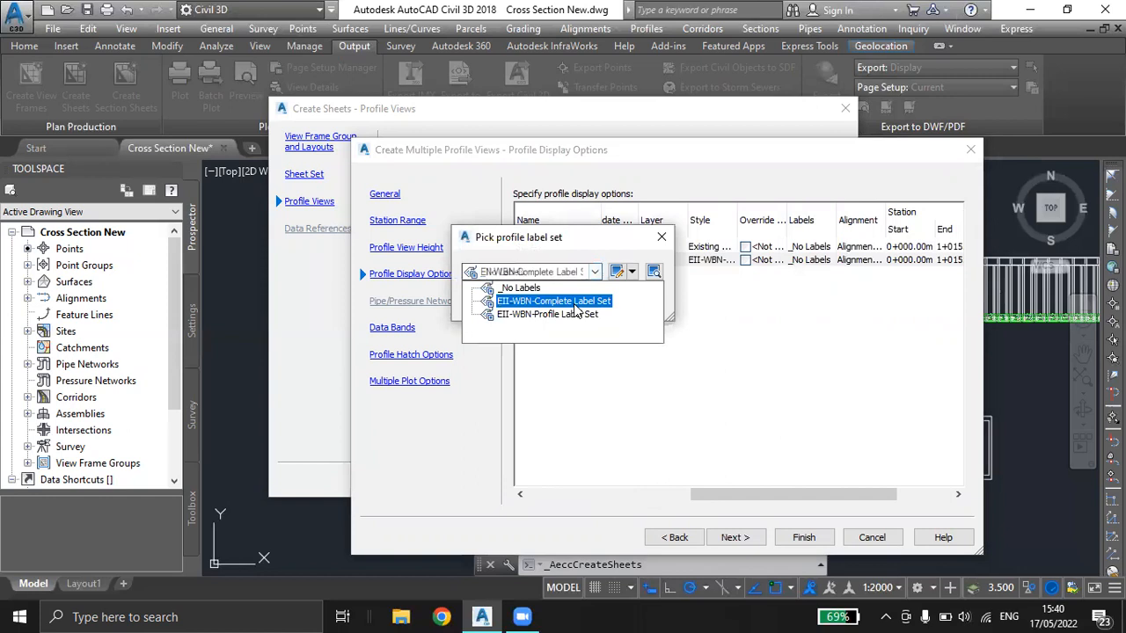
click(580, 302)
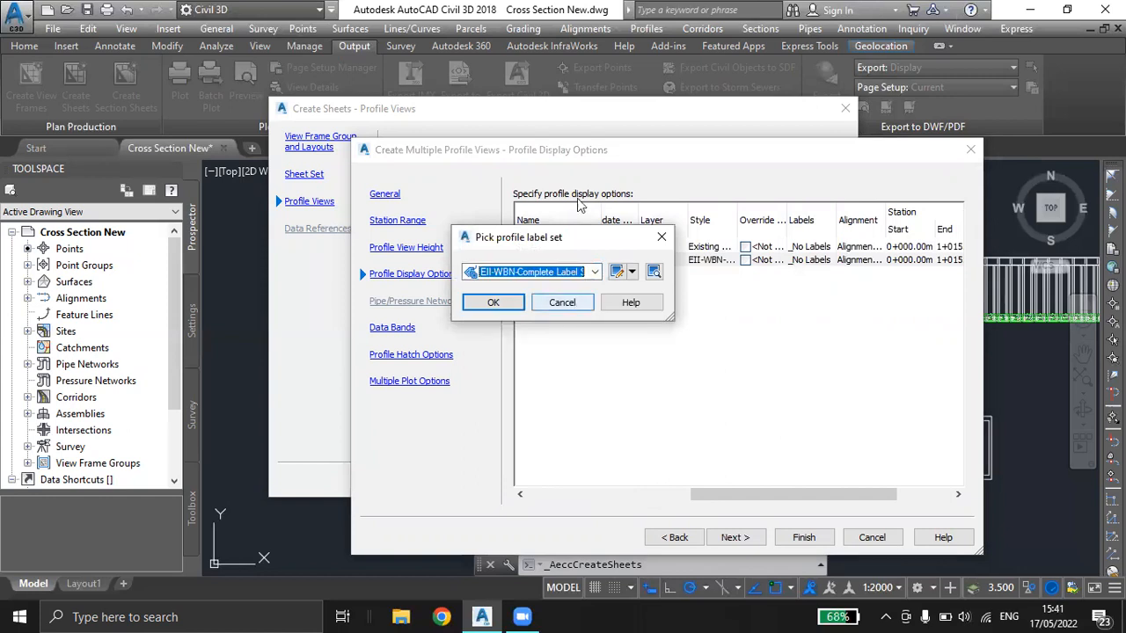
click(618, 272)
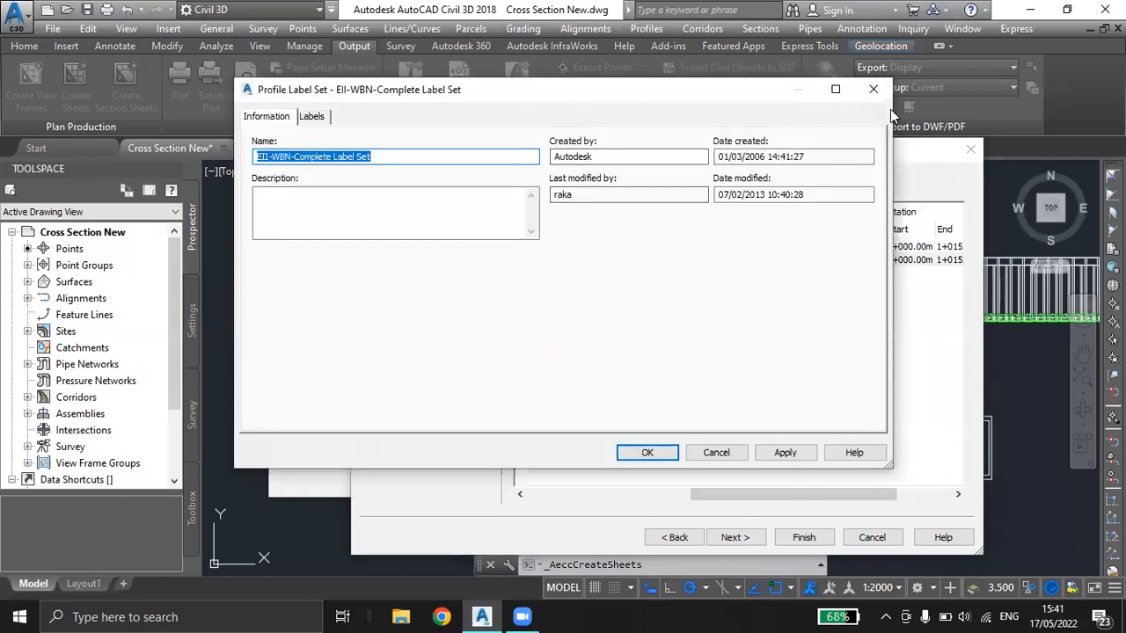
click(874, 88)
click(498, 301)
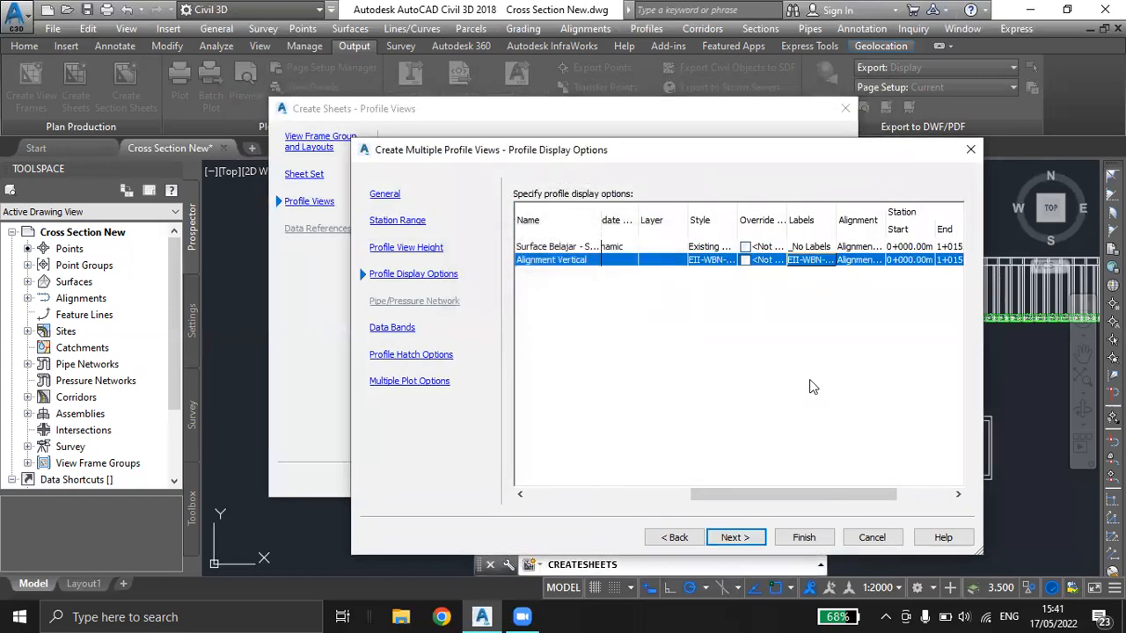
click(744, 538)
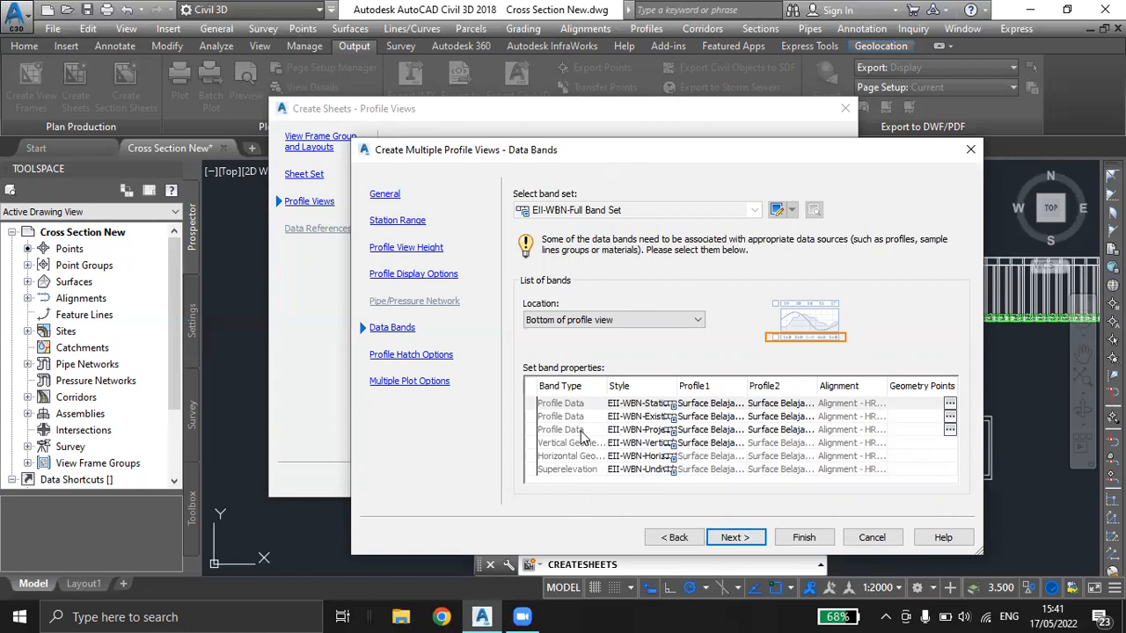
Set both Profile1 and Profile2 of the third Profile Data band to Alignment Vertical.
click(709, 429)
click(714, 431)
click(728, 459)
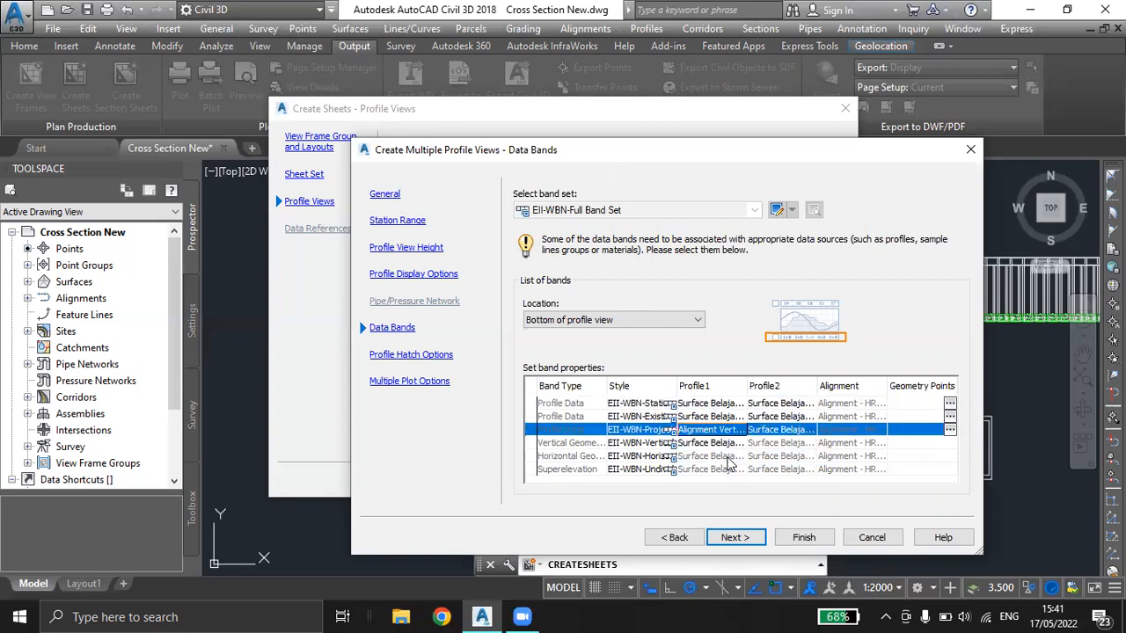
click(779, 431)
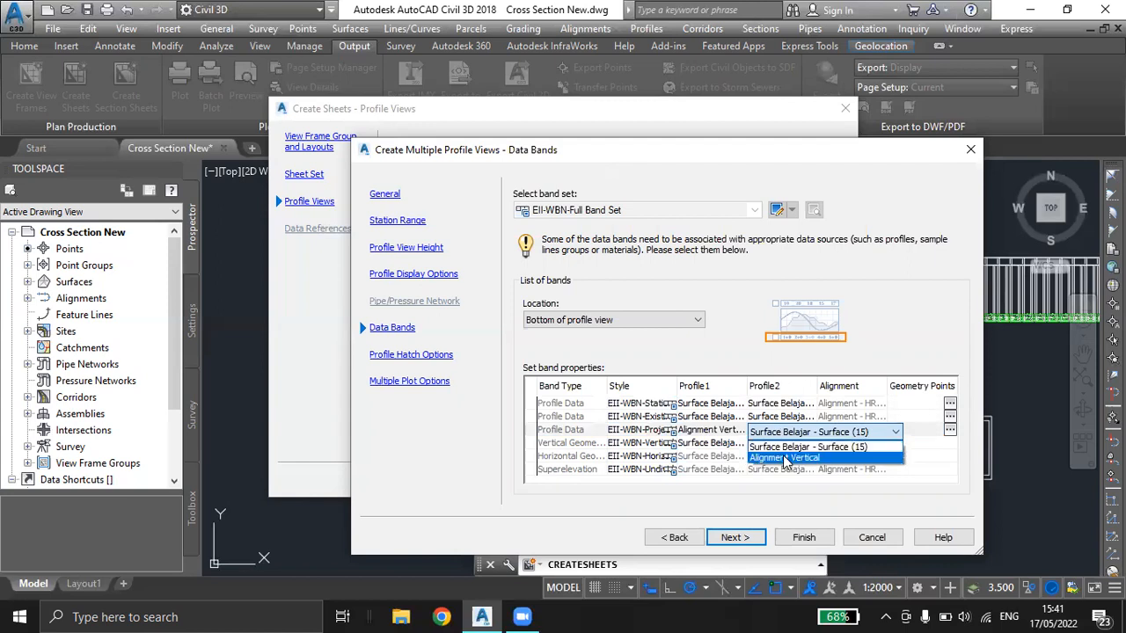
click(785, 458)
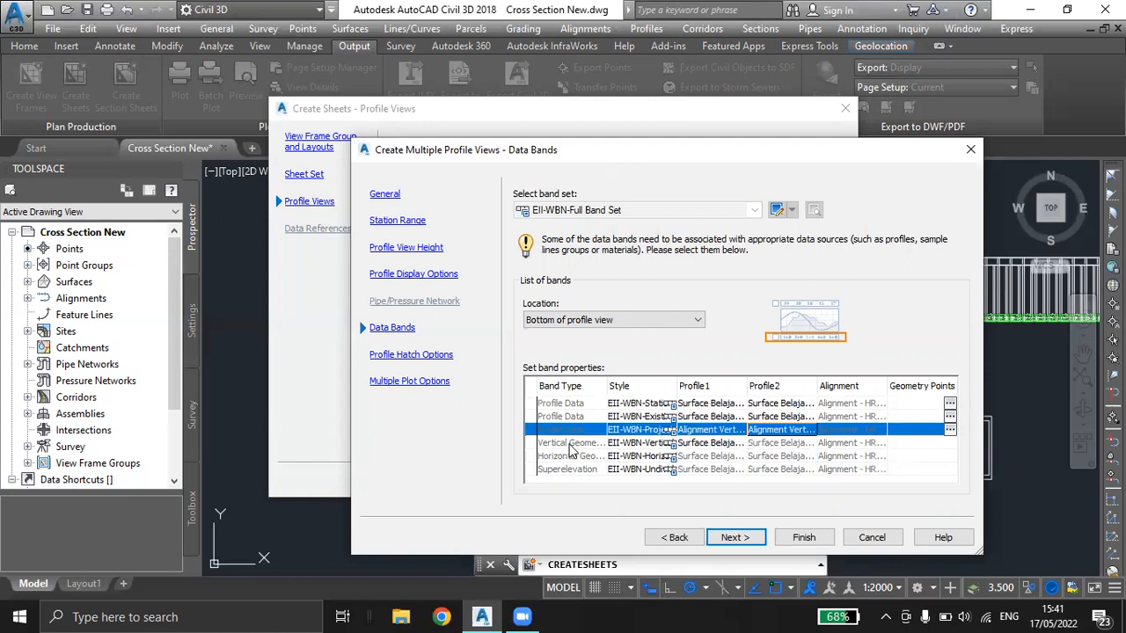
Set Profile1 of the Vertical Geometry band to Alignment Vertical.
click(717, 444)
click(717, 444)
click(714, 471)
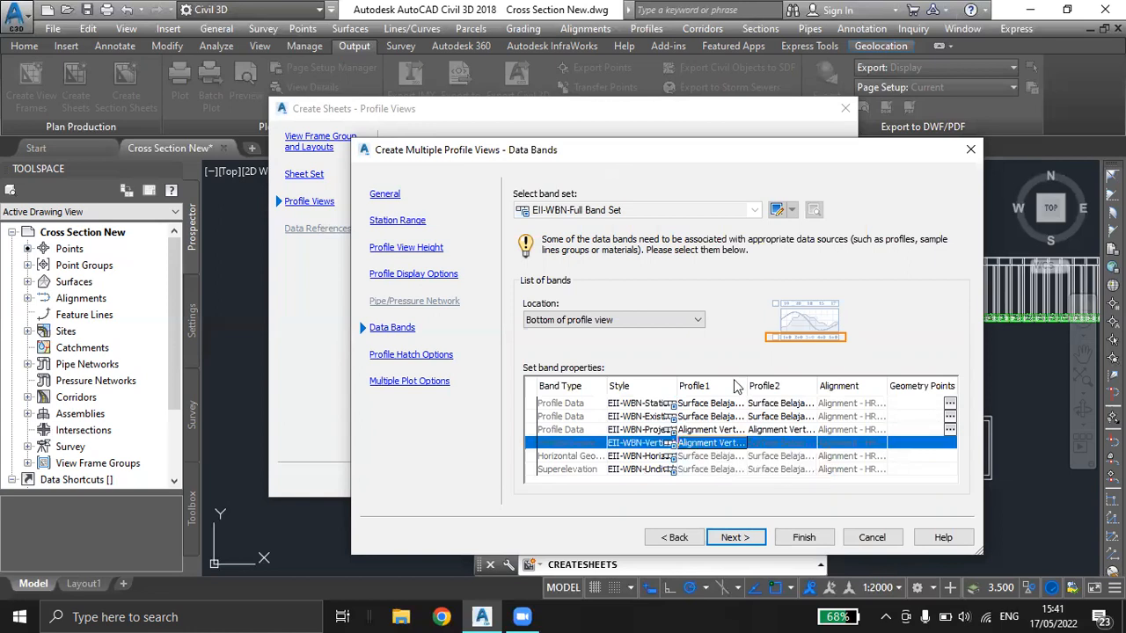
Add a fill area hatch to the profile views and continue to the multiple plot options.
click(741, 537)
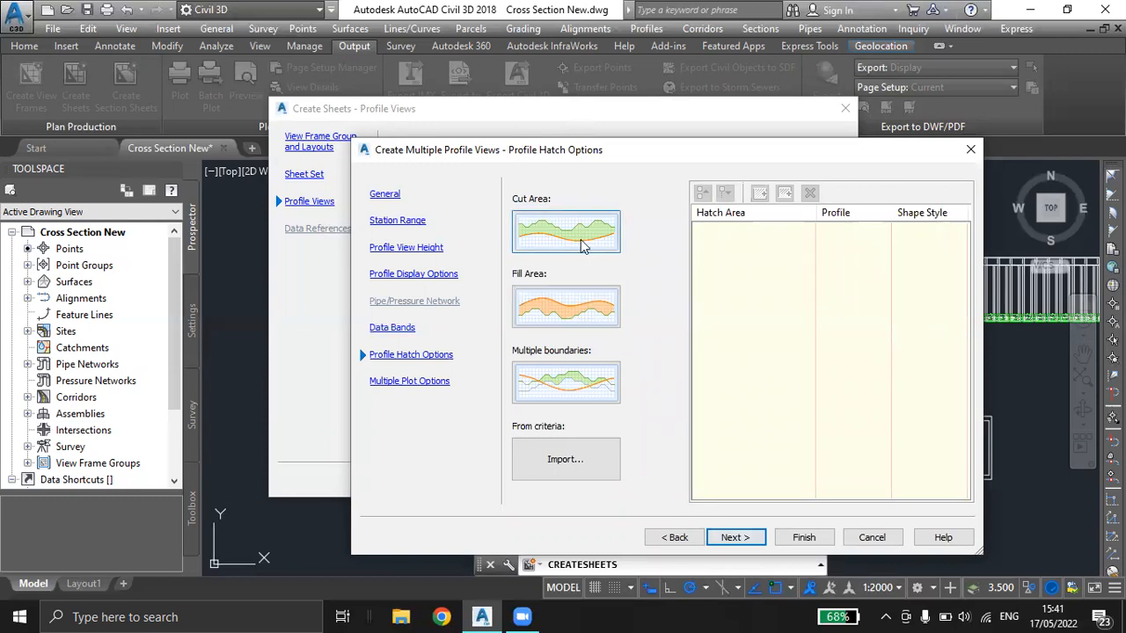
click(600, 299)
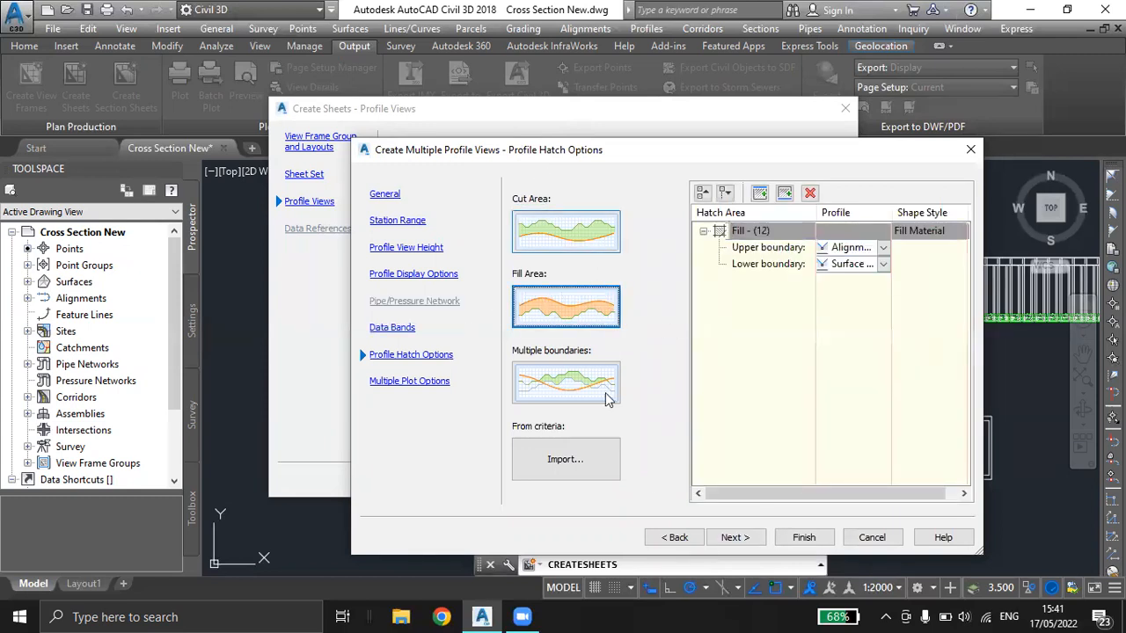
click(738, 537)
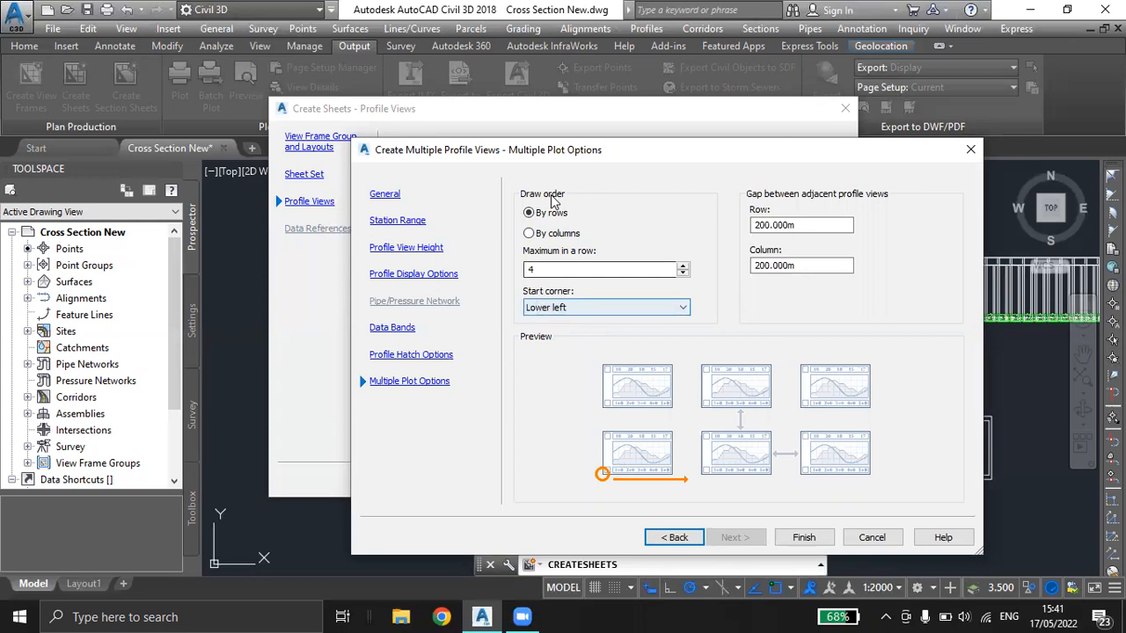
Set the profile views to be drawn by columns from the upper left corner and finish the profile view settings.
click(530, 234)
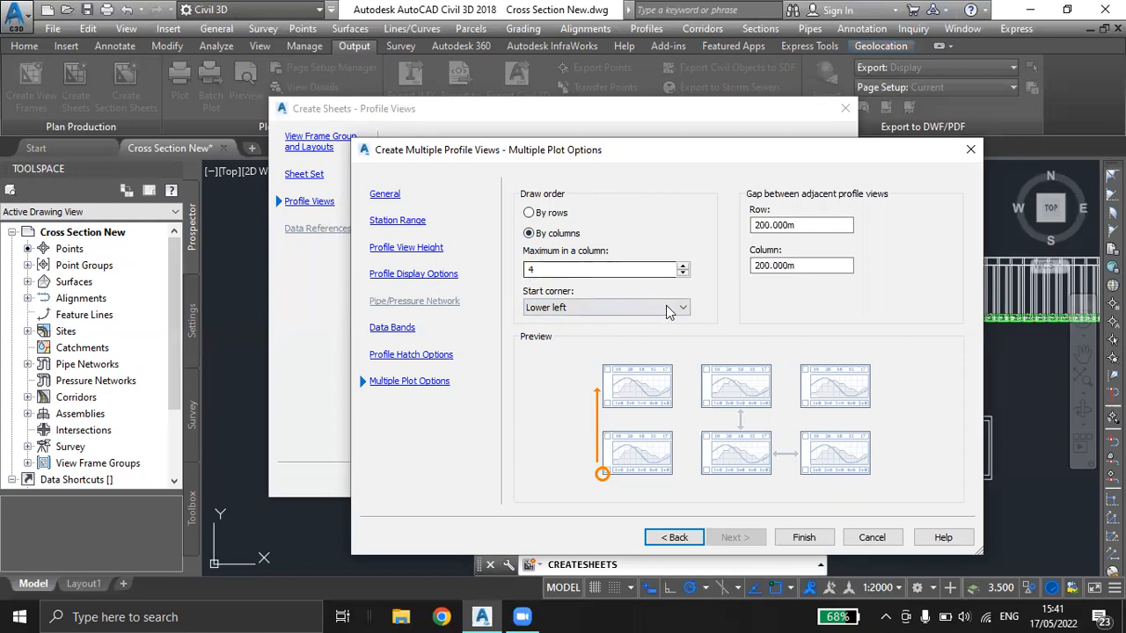
click(588, 308)
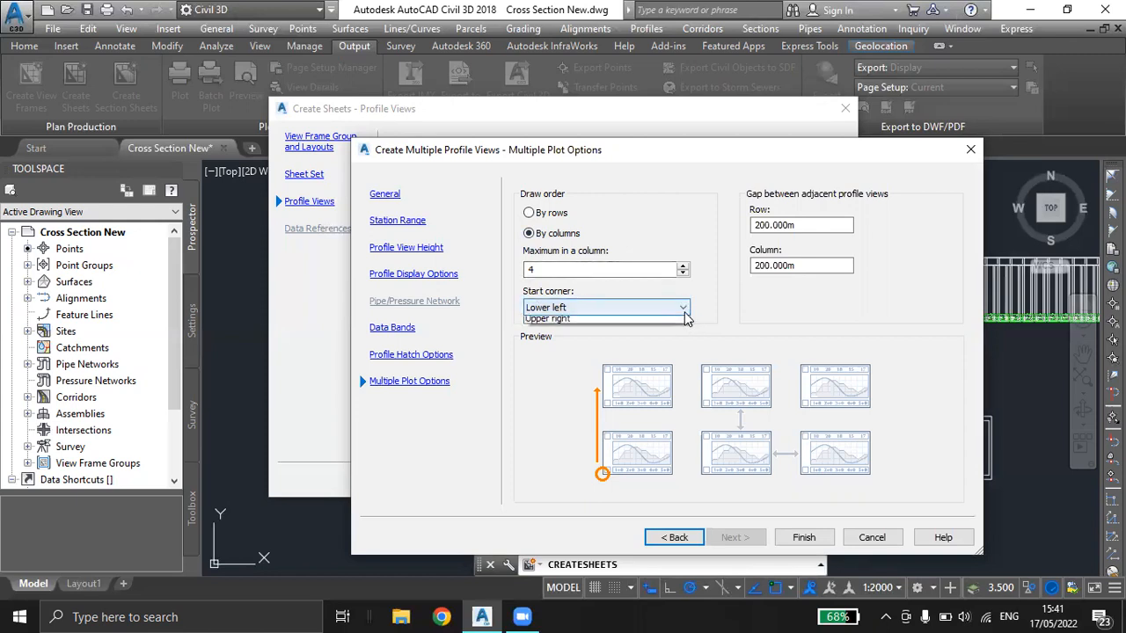
click(584, 333)
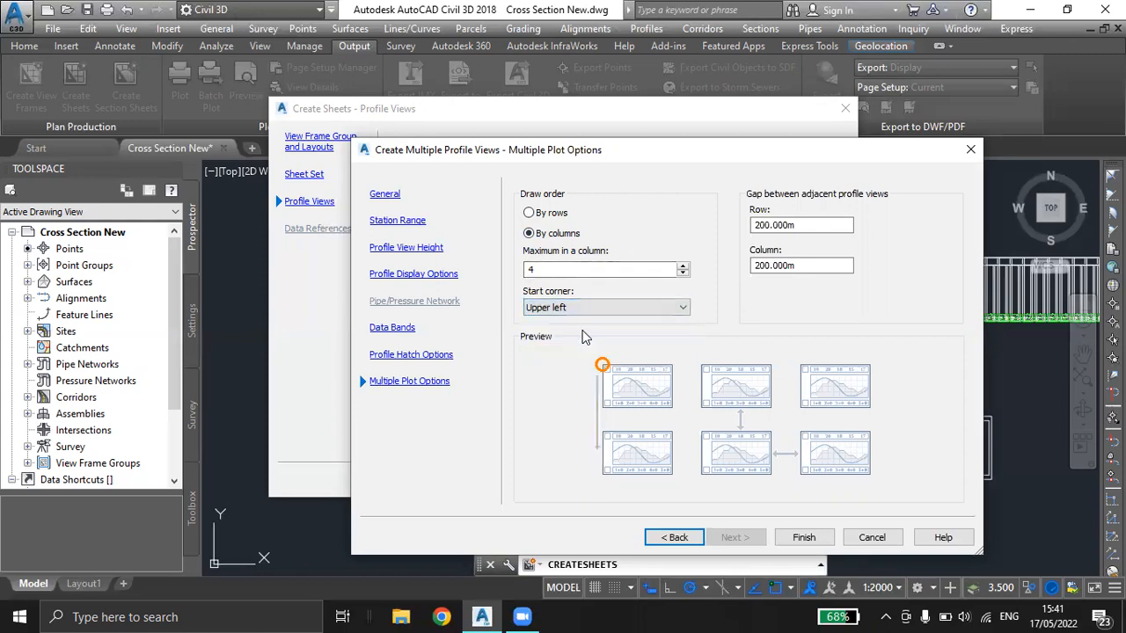
click(802, 540)
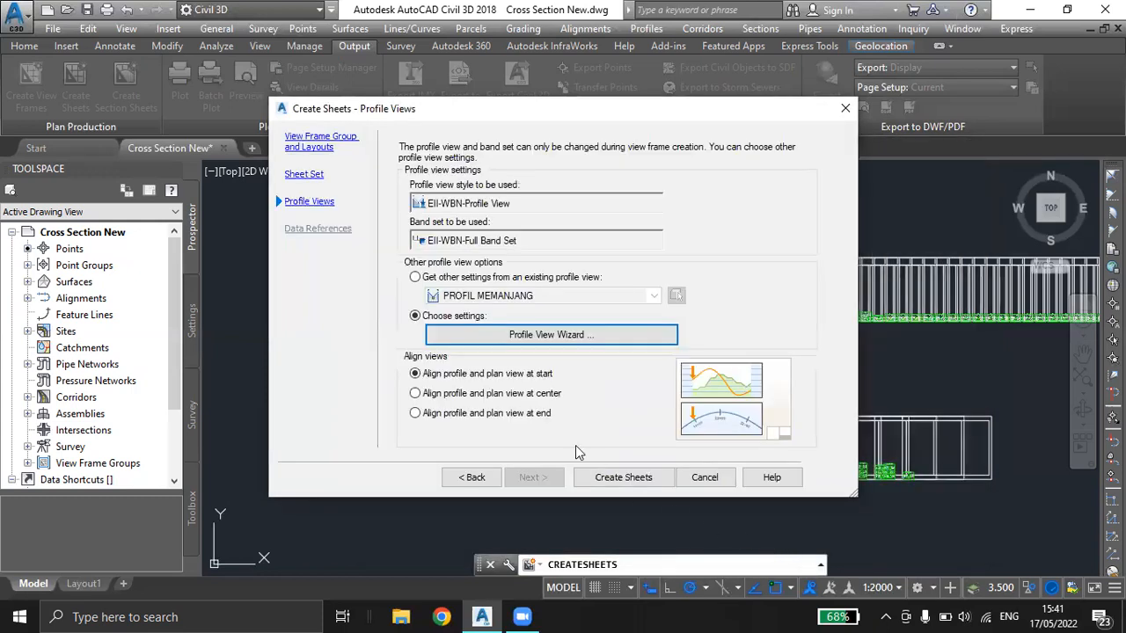
Create the sheets, allow the drawing to be saved and place the profile view origin in an empty area of the model.
click(634, 482)
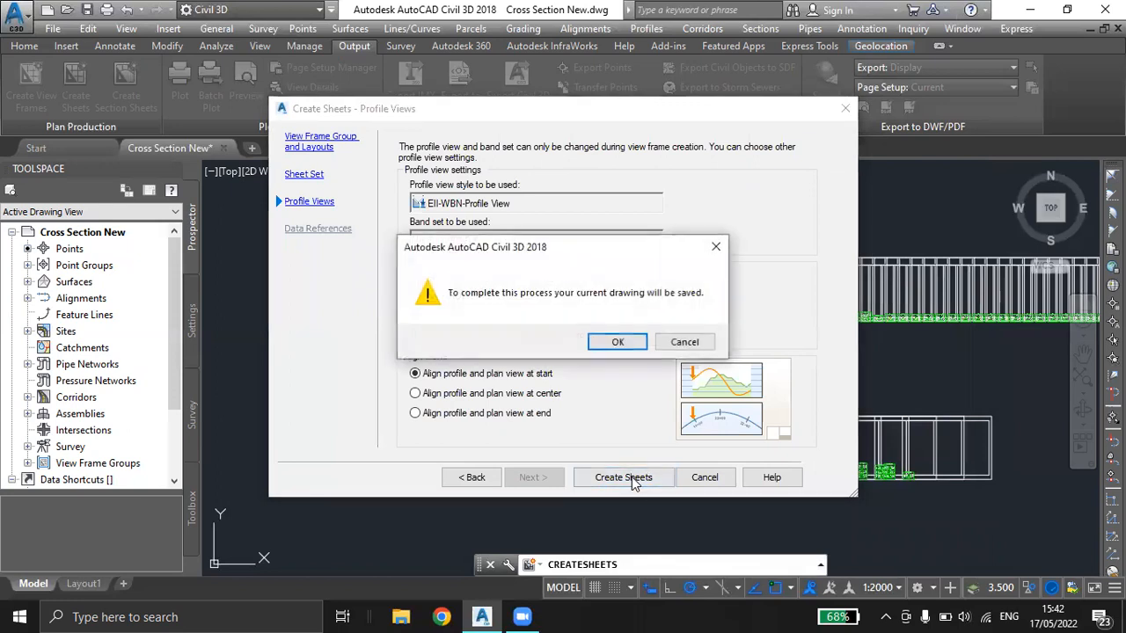
click(618, 346)
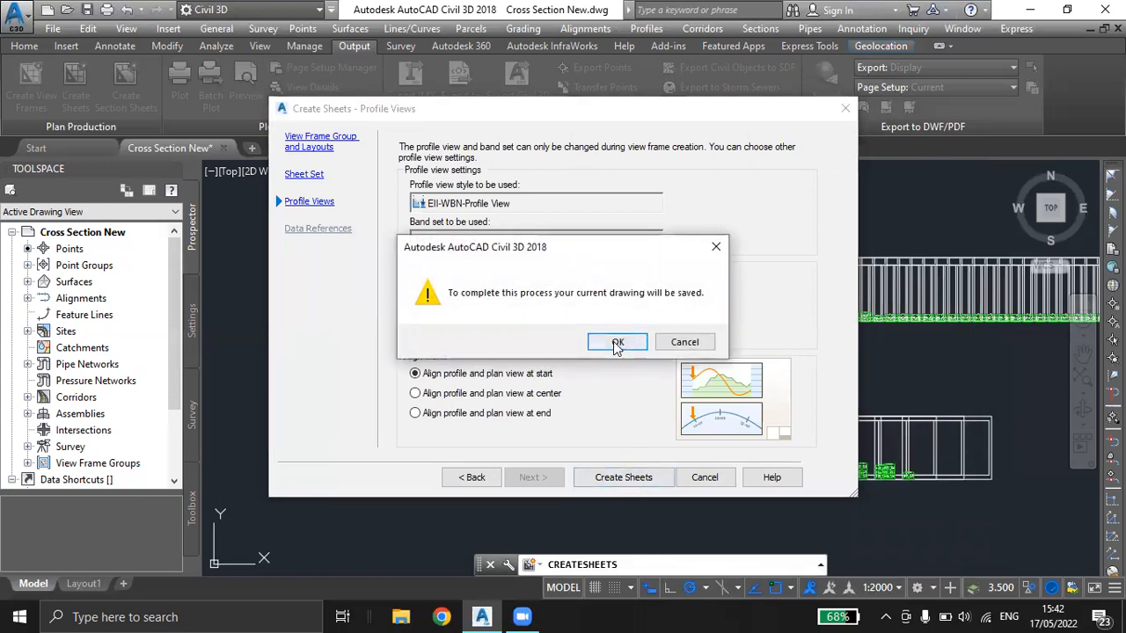
scroll(754, 434, down, 5)
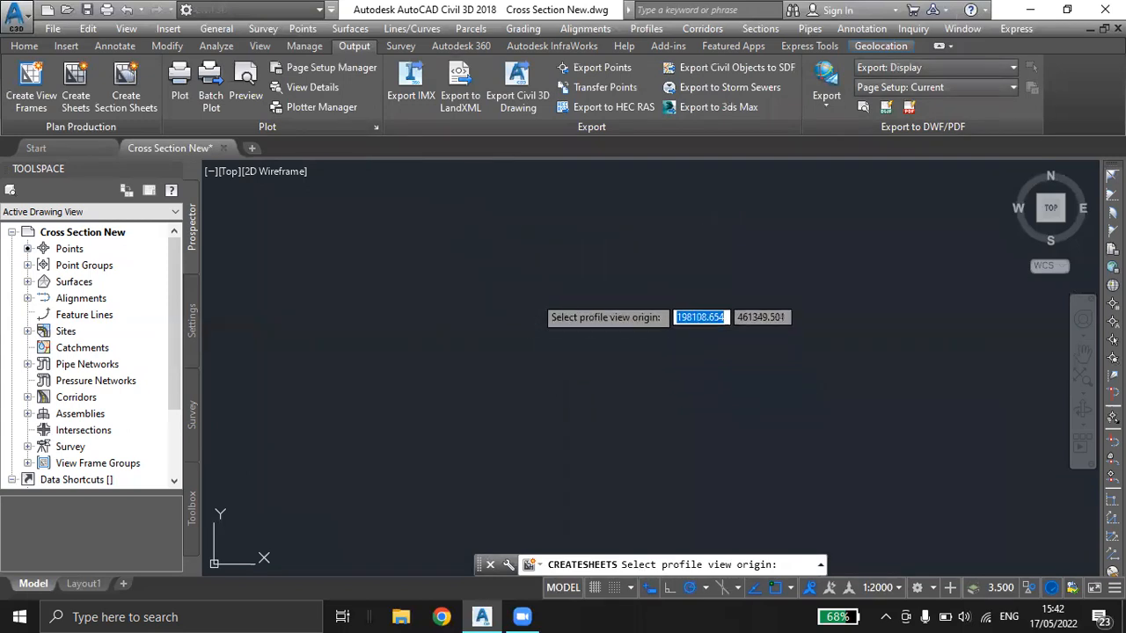
click(535, 301)
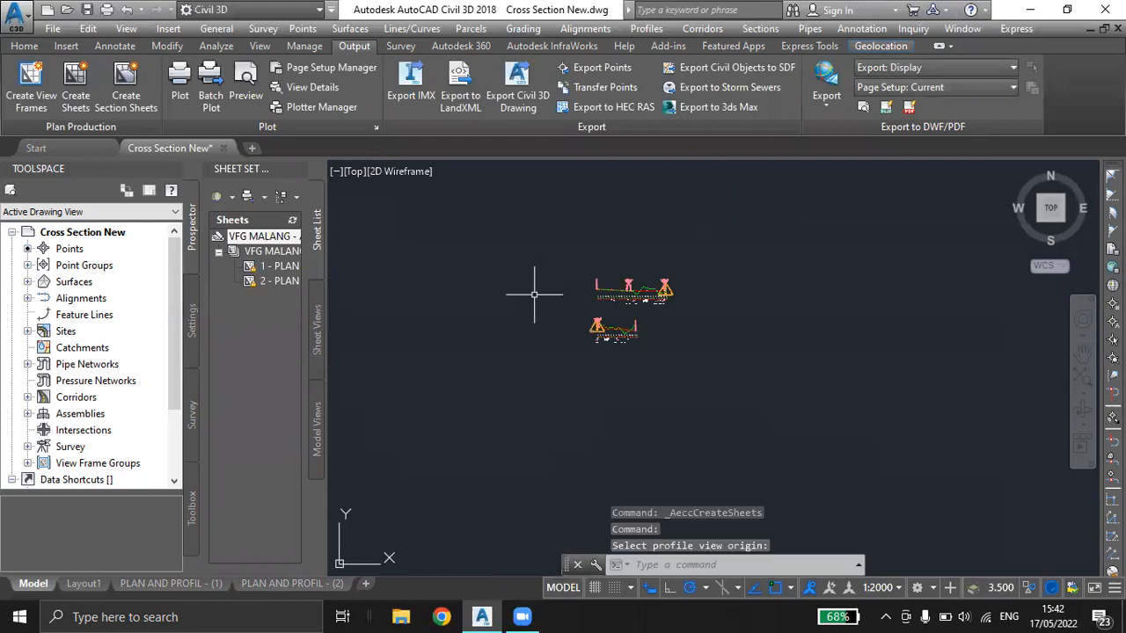
Examine the new profile views in model space and the plan and profile sheet in the PLAN AND PROFIL - (1) layout.
scroll(678, 310, down, 4)
scroll(680, 313, up, 3)
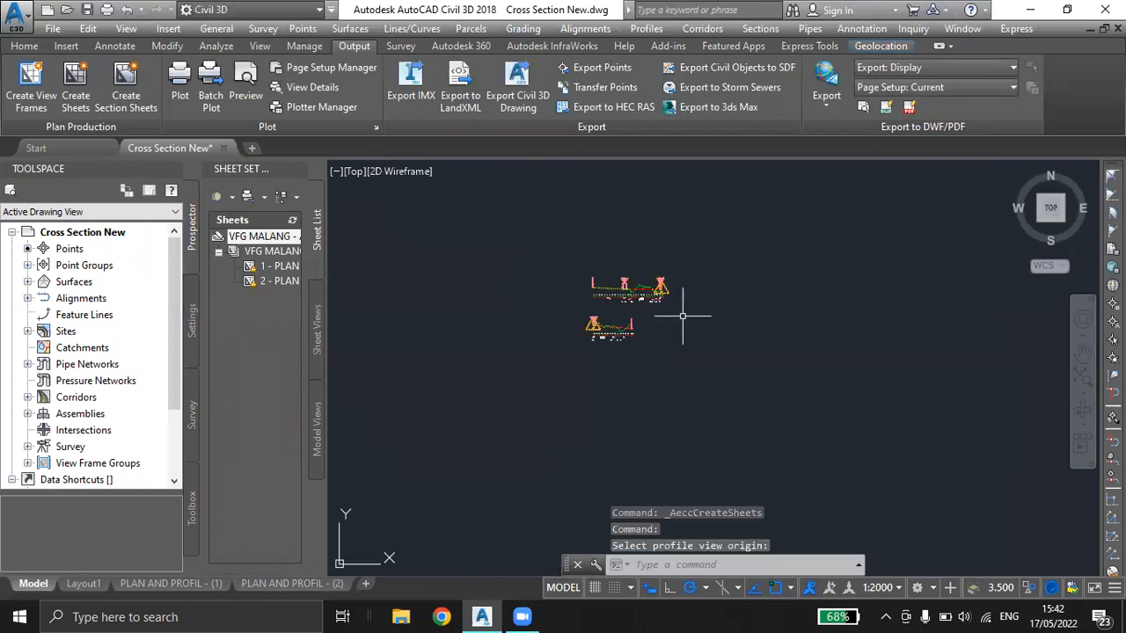
scroll(635, 313, up, 5)
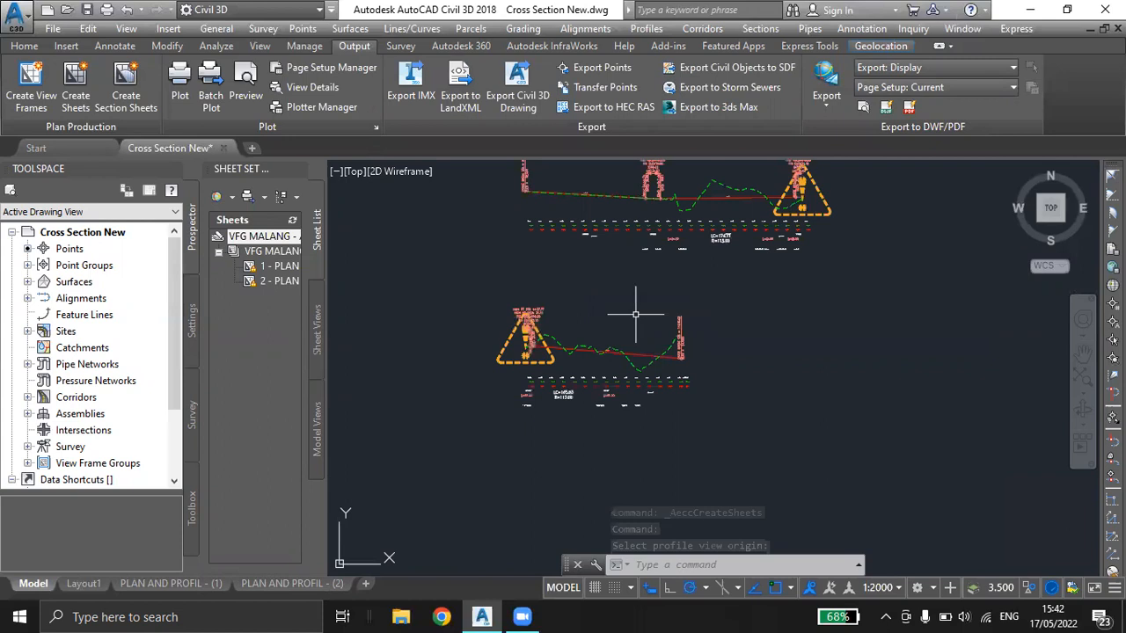
scroll(635, 313, up, 3)
scroll(586, 372, down, 2)
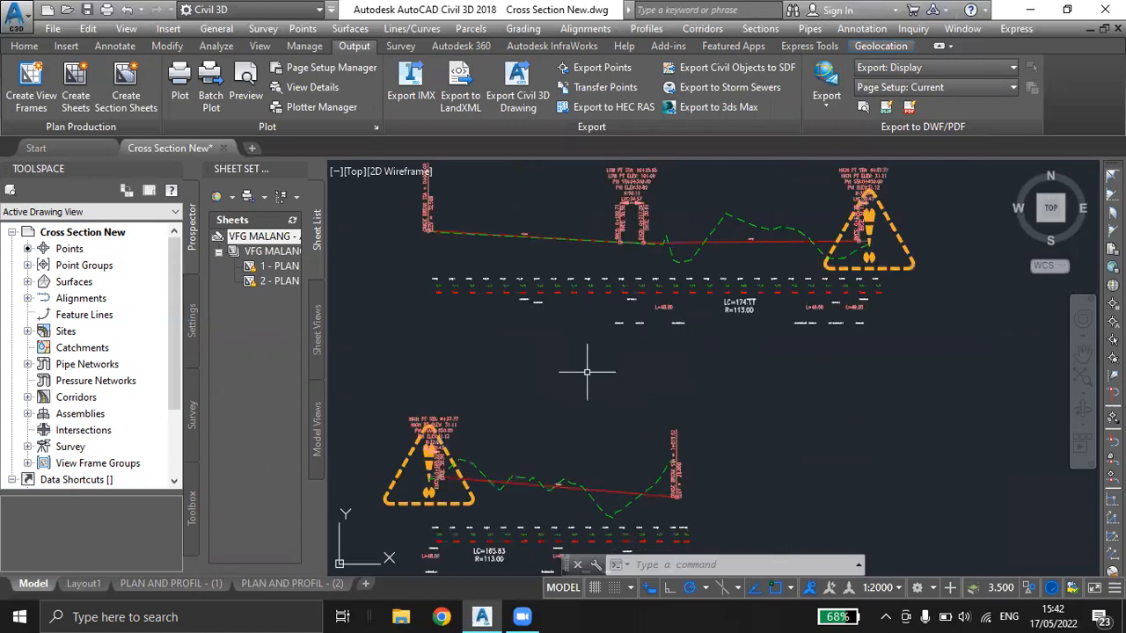
middle_drag(587, 372, 711, 314)
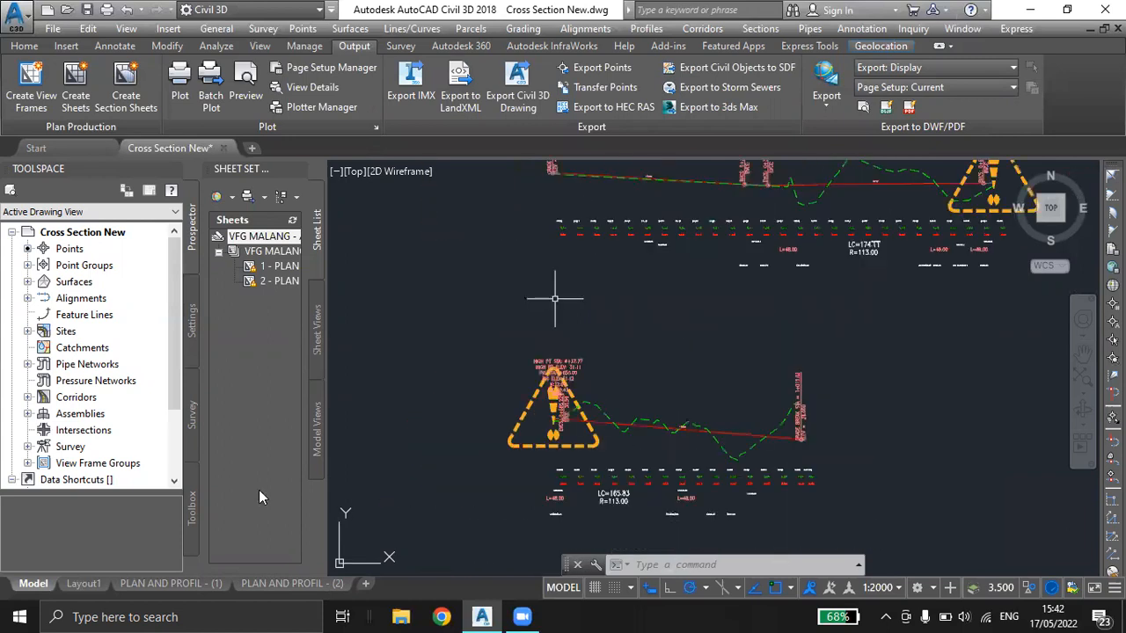
click(179, 585)
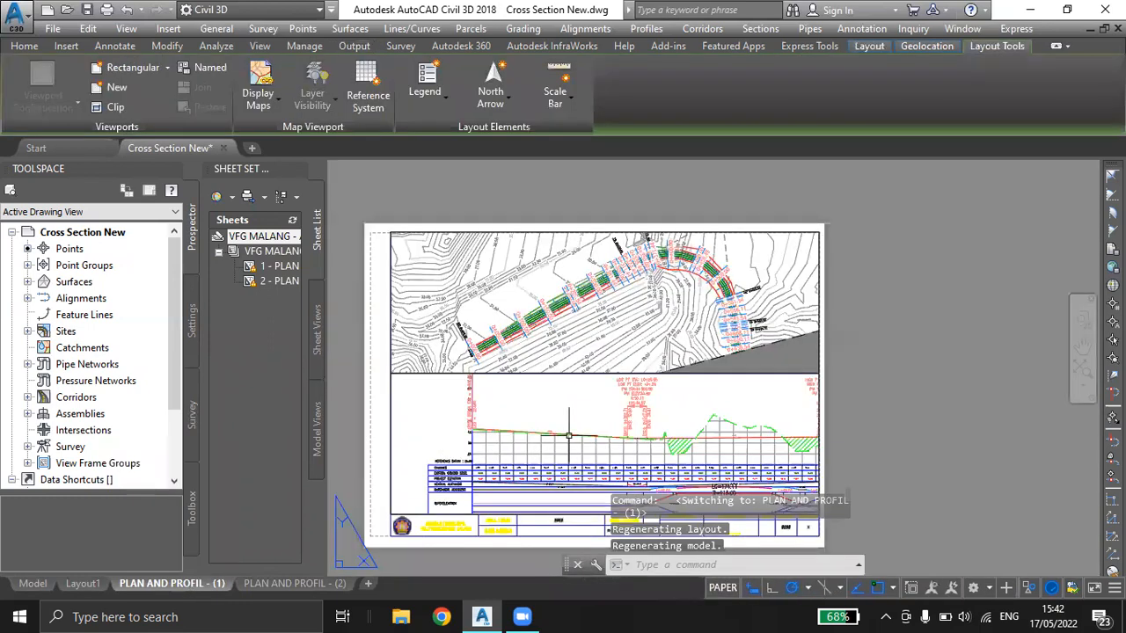
mouse_move(573, 377)
middle_down()
mouse_move(643, 351)
mouse_move(630, 376)
mouse_move(654, 409)
middle_up()
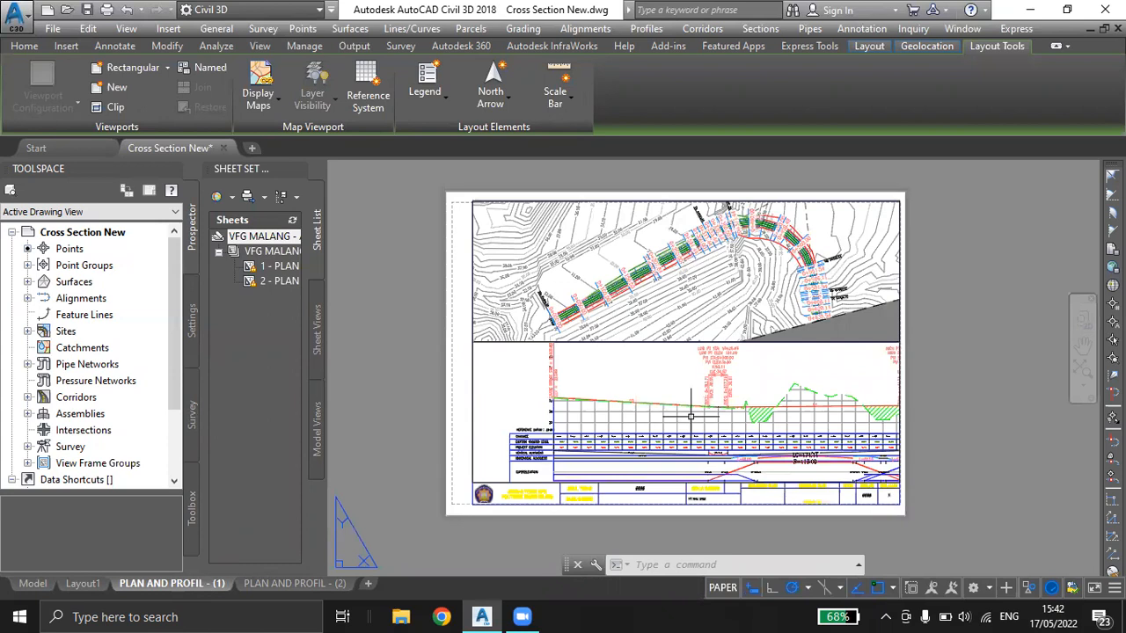
scroll(690, 417, up, 3)
middle_drag(728, 404, 695, 387)
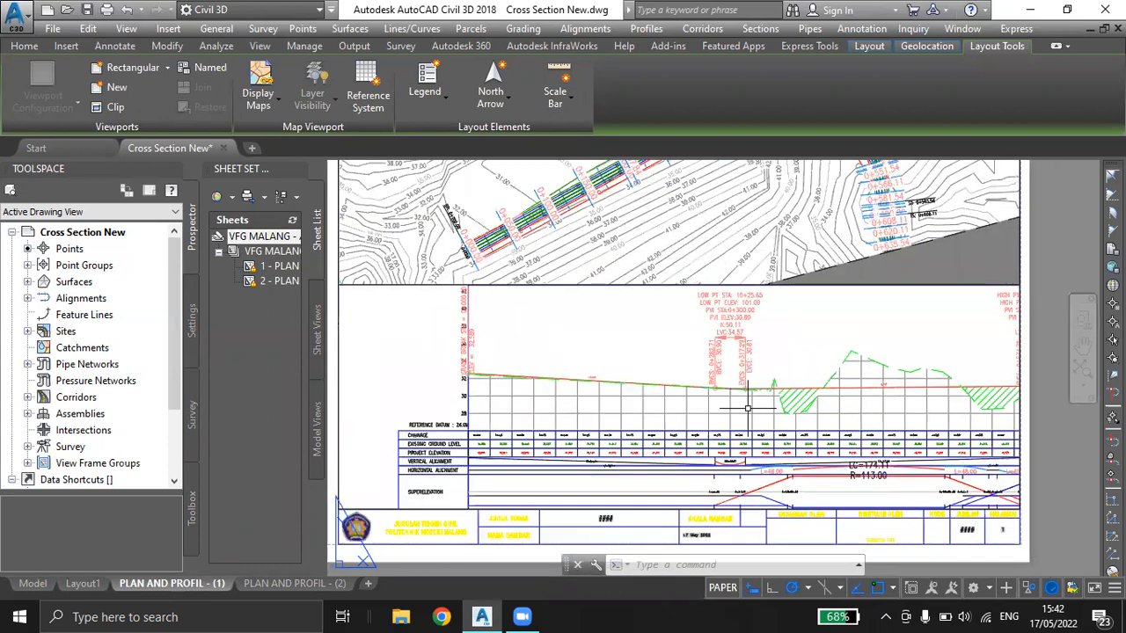
Enter the profile viewport of the PLAN AND PROFIL - (1) layout and move the profile view about 30 m to the left.
middle_drag(542, 490, 545, 492)
scroll(437, 475, up, 2)
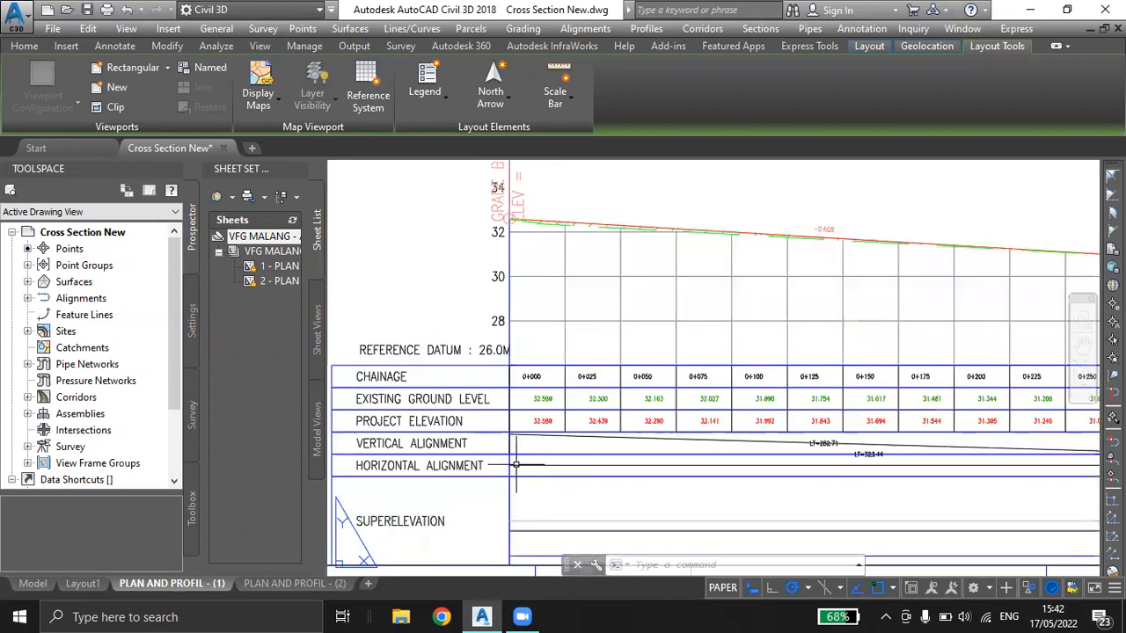
middle_drag(522, 343, 604, 340)
click(596, 318)
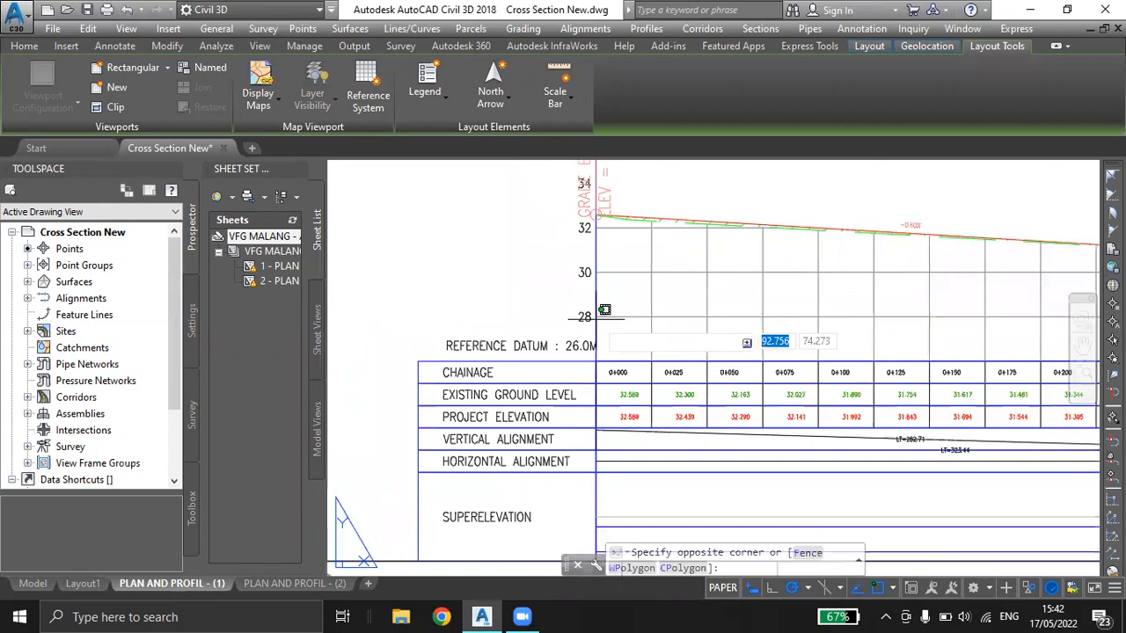
click(618, 361)
click(628, 362)
click(598, 376)
double_click(598, 377)
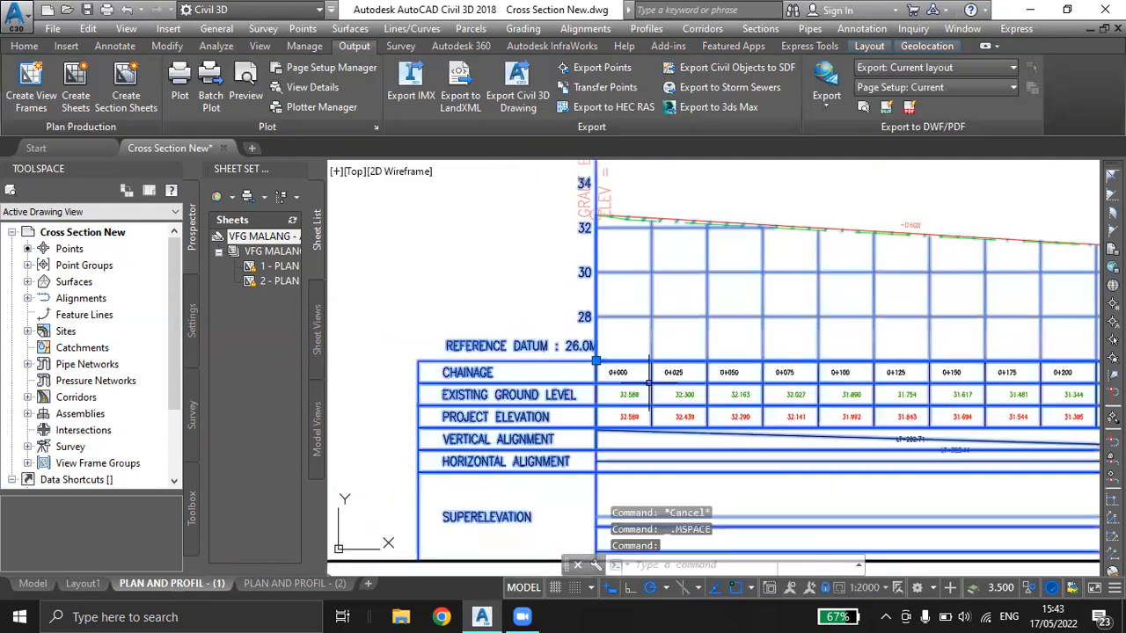
text(m)
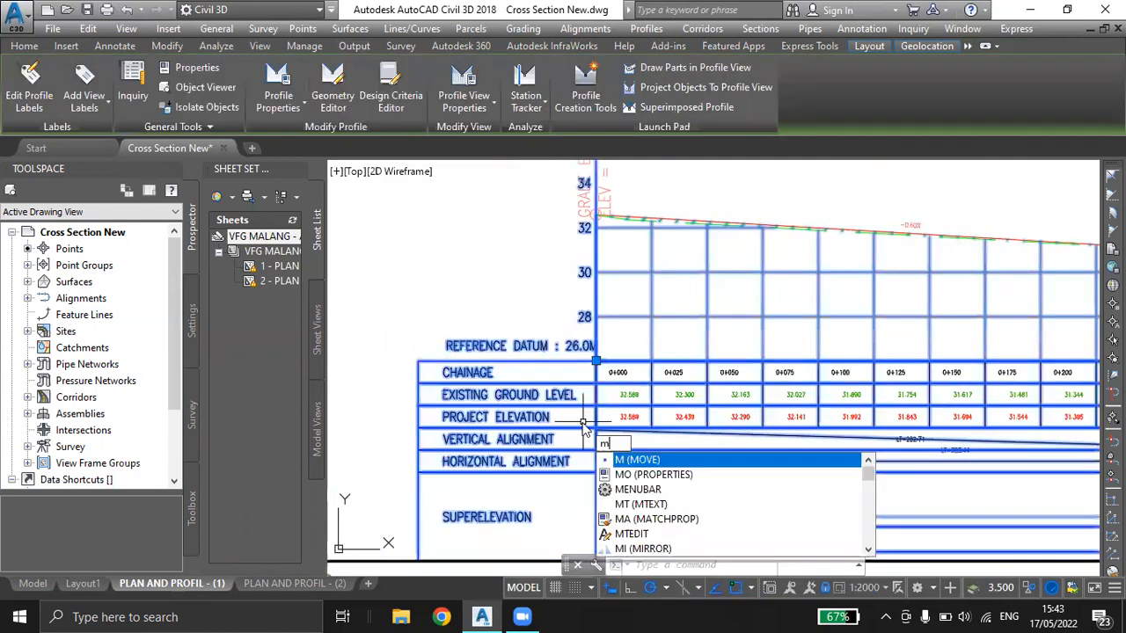
key(Return)
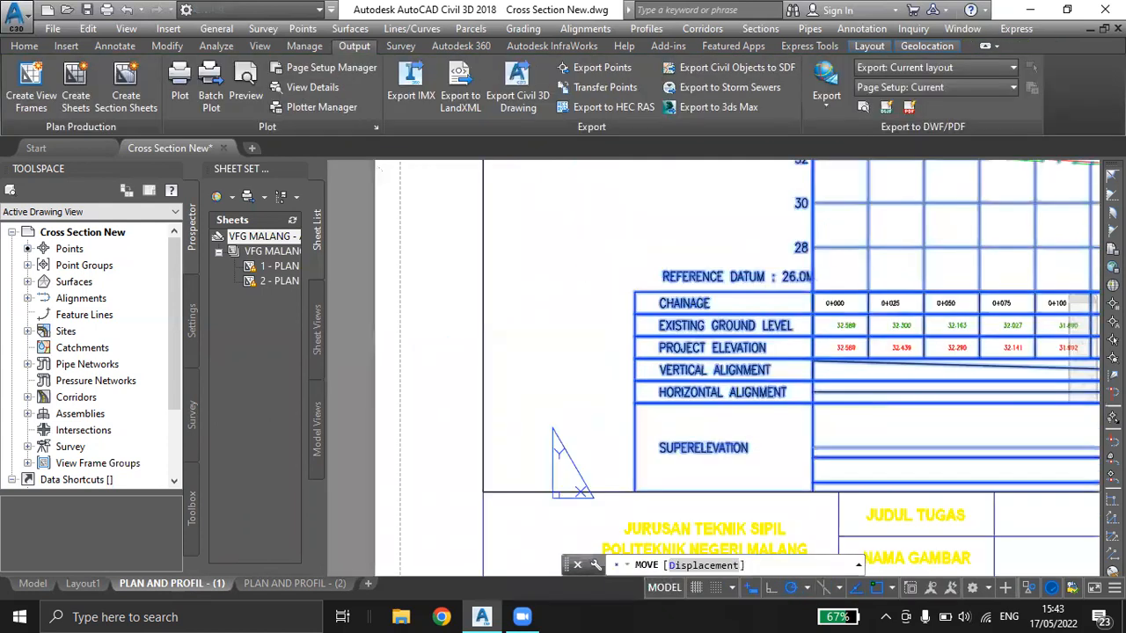
click(606, 290)
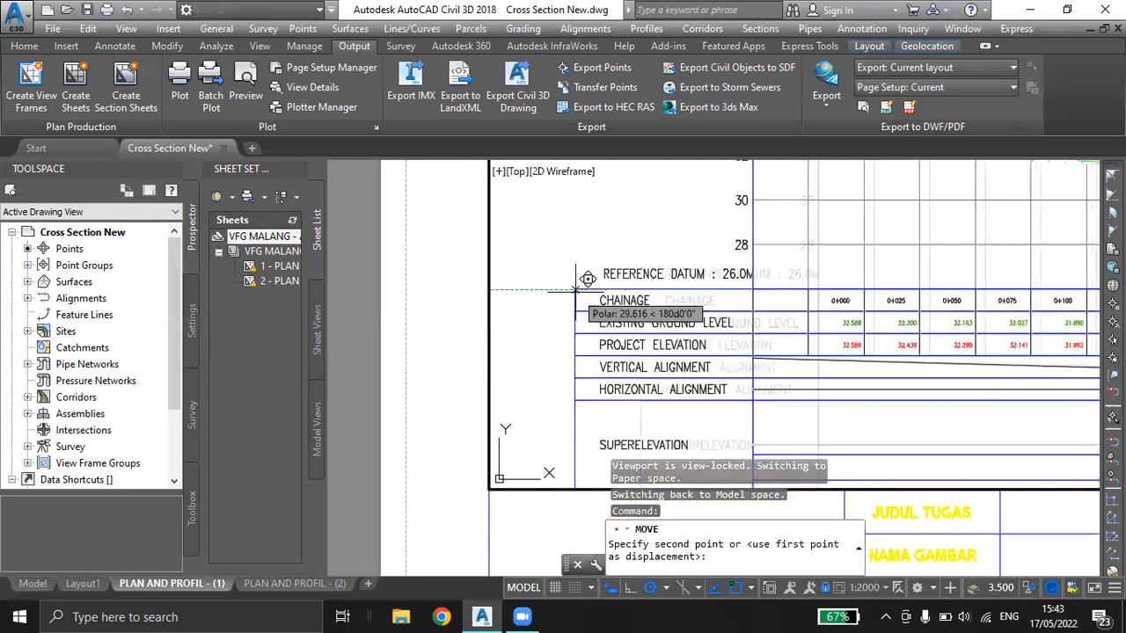
click(576, 289)
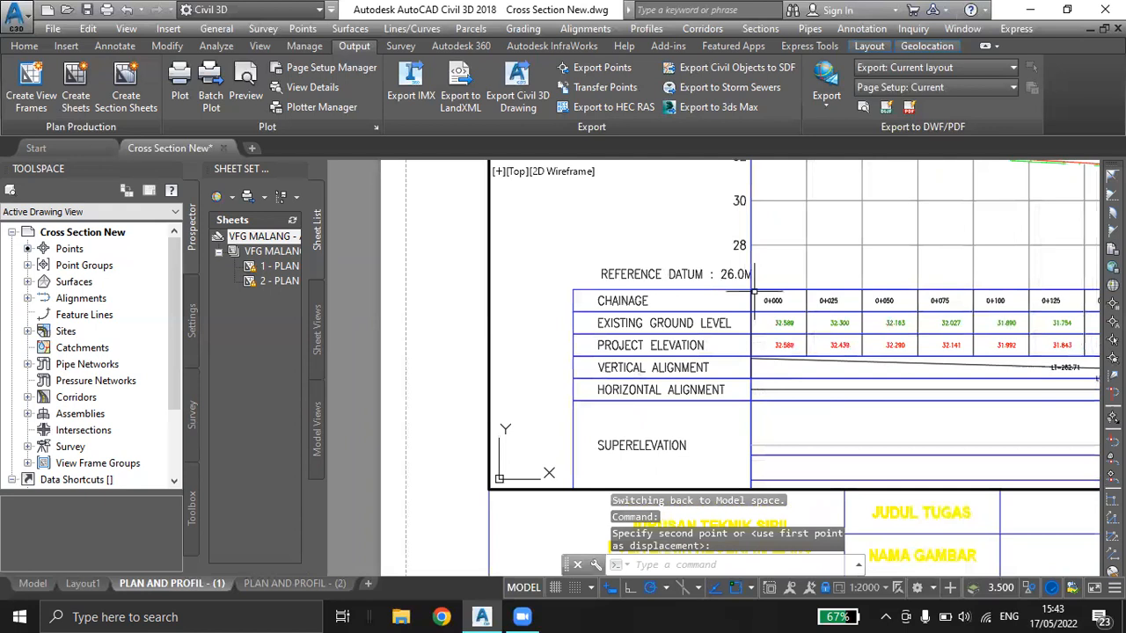
Select the moved profile view in the layout and open its Profile View Properties.
scroll(754, 290, down, 4)
scroll(732, 376, down, 3)
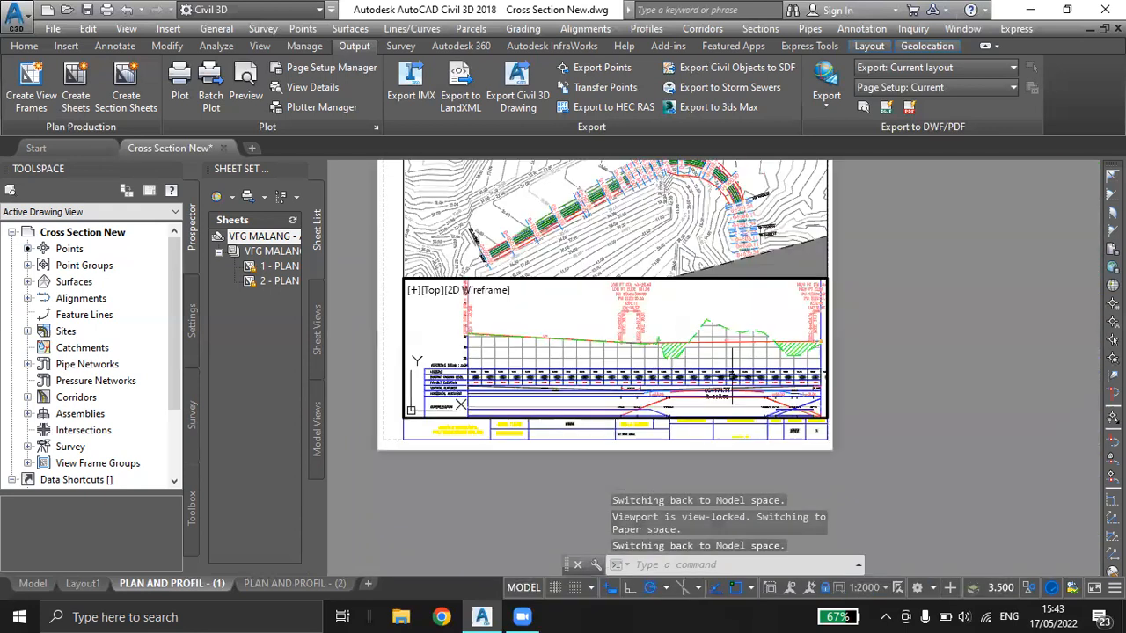
middle_drag(732, 376, 780, 375)
middle_drag(549, 373, 607, 376)
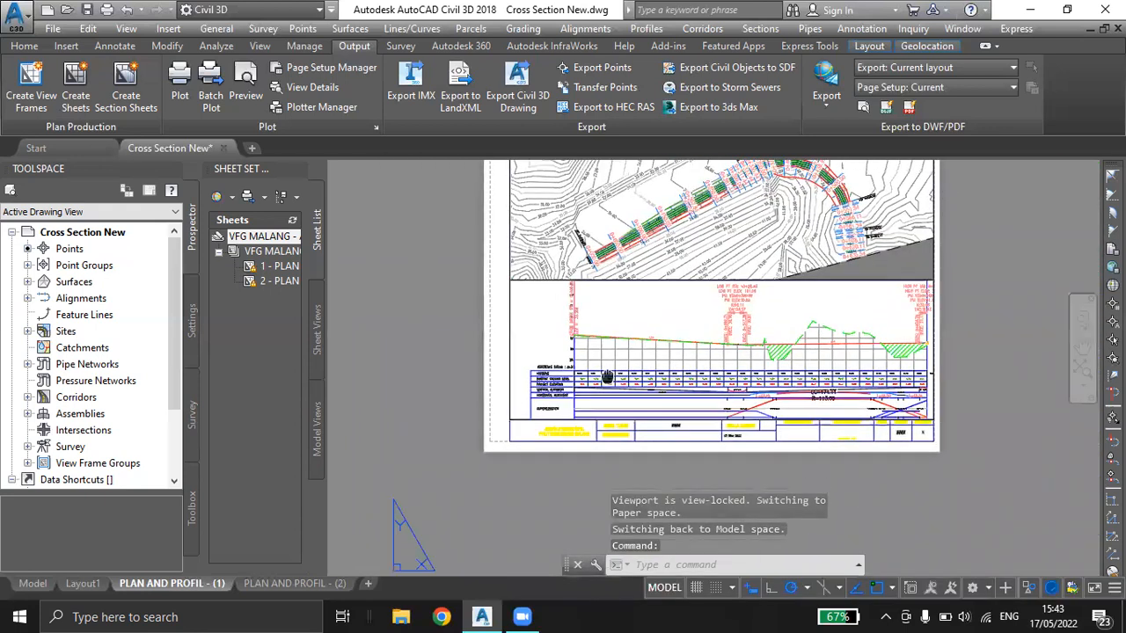
scroll(576, 365, up, 6)
scroll(658, 380, down, 2)
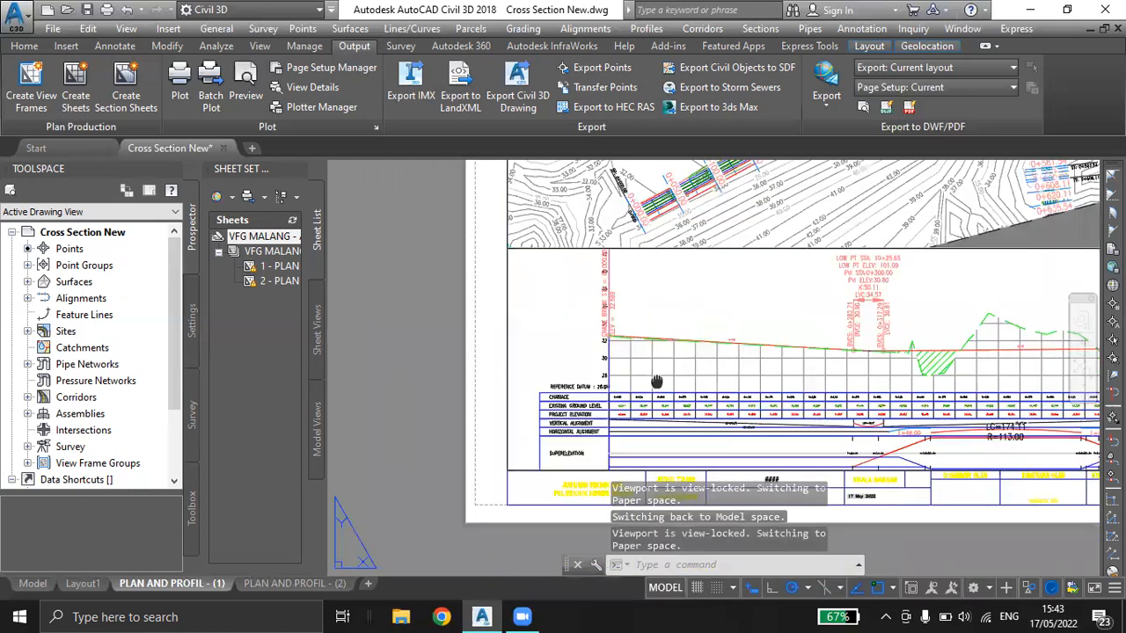
scroll(635, 364, up, 4)
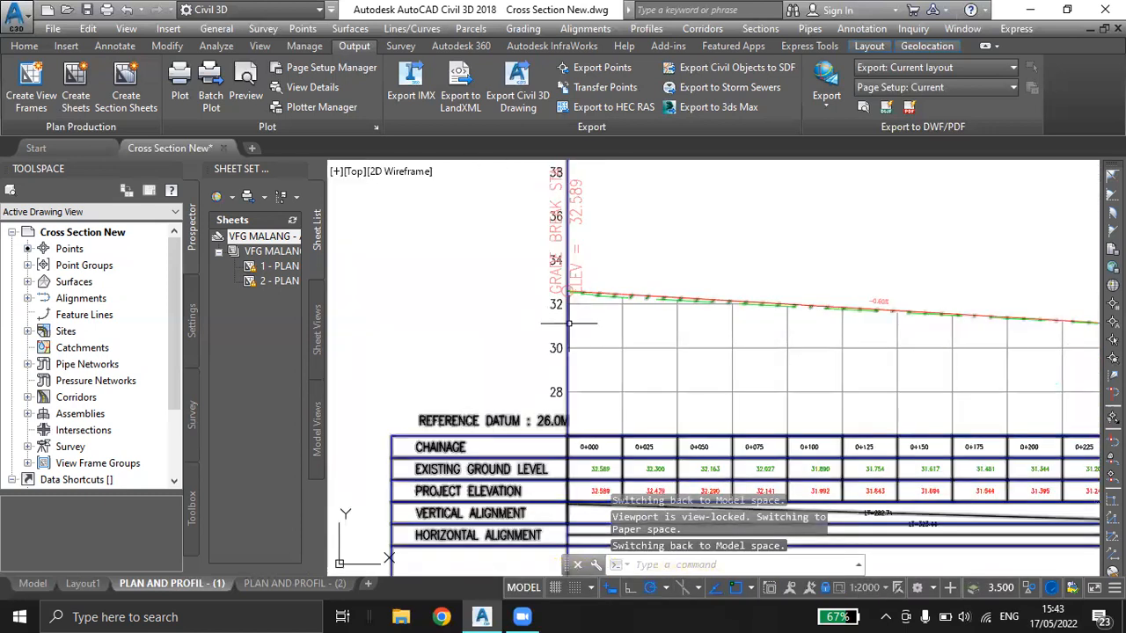
click(569, 323)
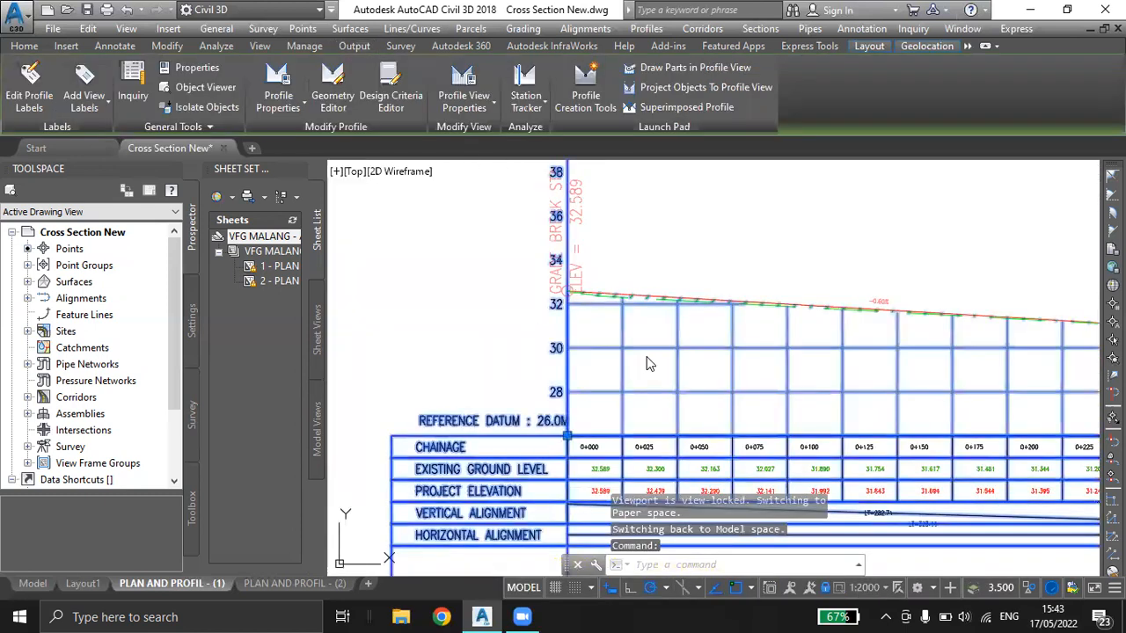
right_click(670, 427)
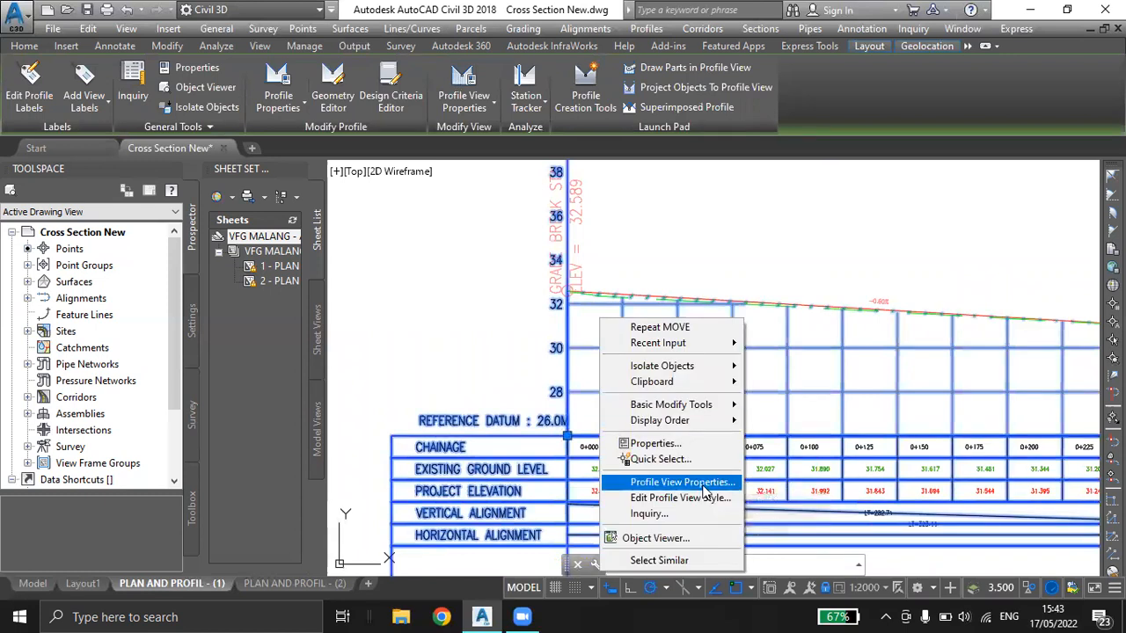
click(703, 486)
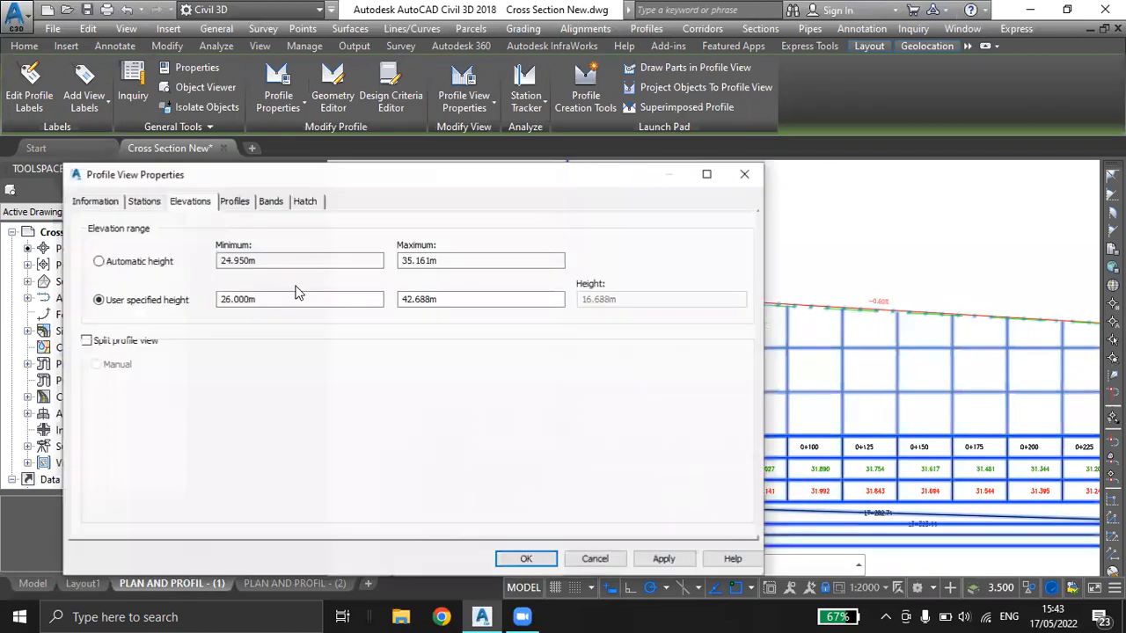
Review the profile view's bands, stations, information, hatch, profile and elevation settings.
click(268, 203)
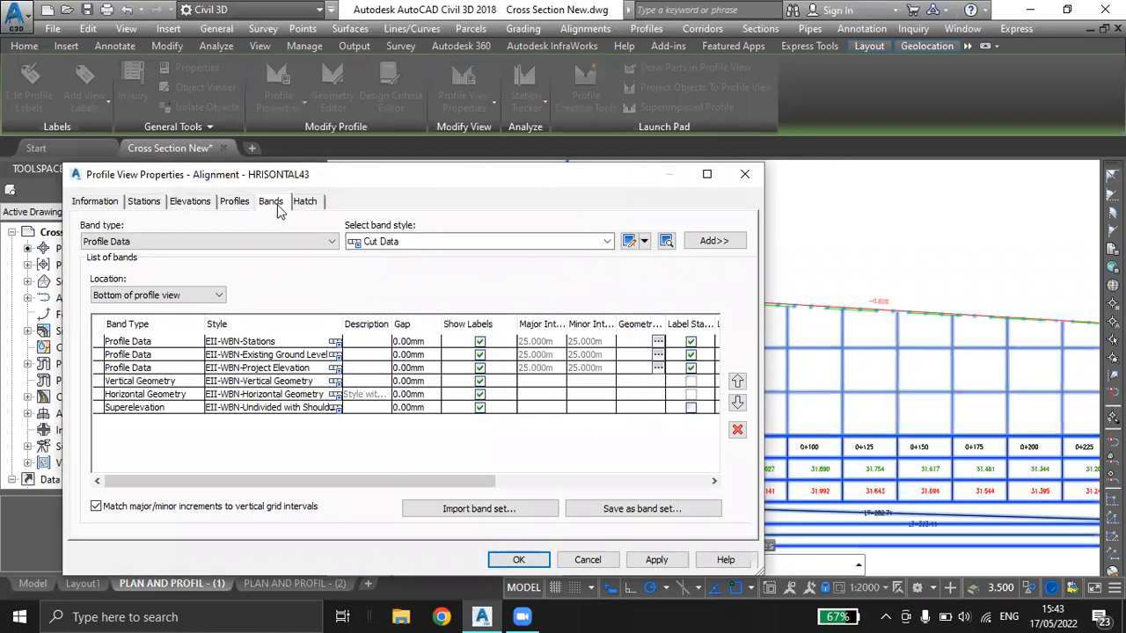
click(141, 203)
click(94, 201)
click(270, 202)
click(308, 202)
click(278, 201)
click(246, 201)
click(195, 204)
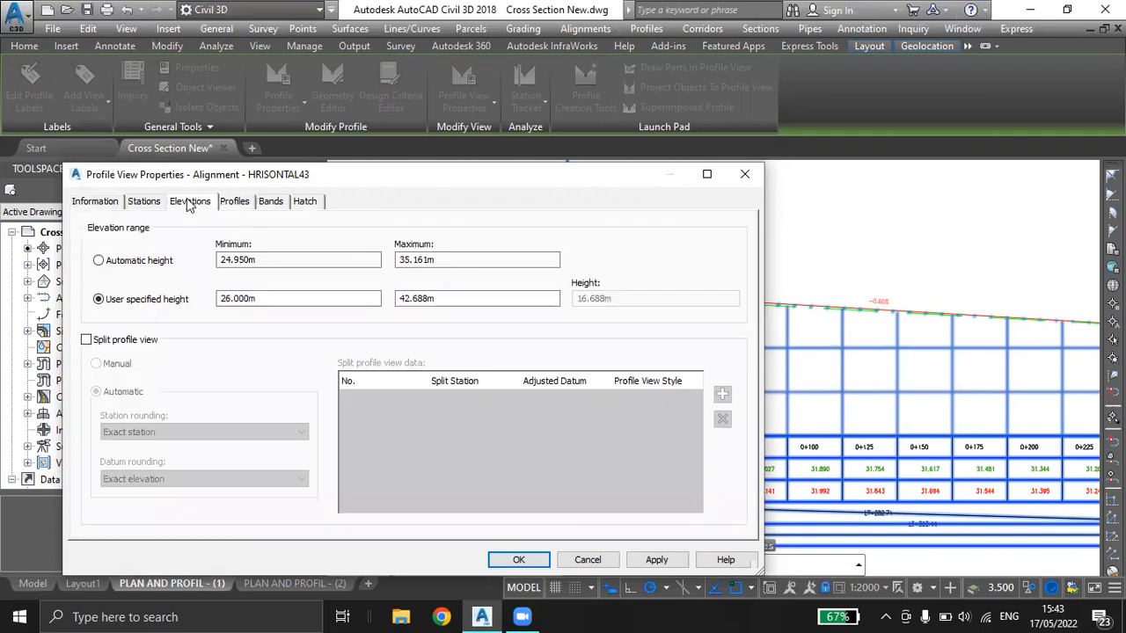
Set the profile view's user-specified maximum elevation to 40.000 m and accept the properties.
click(408, 299)
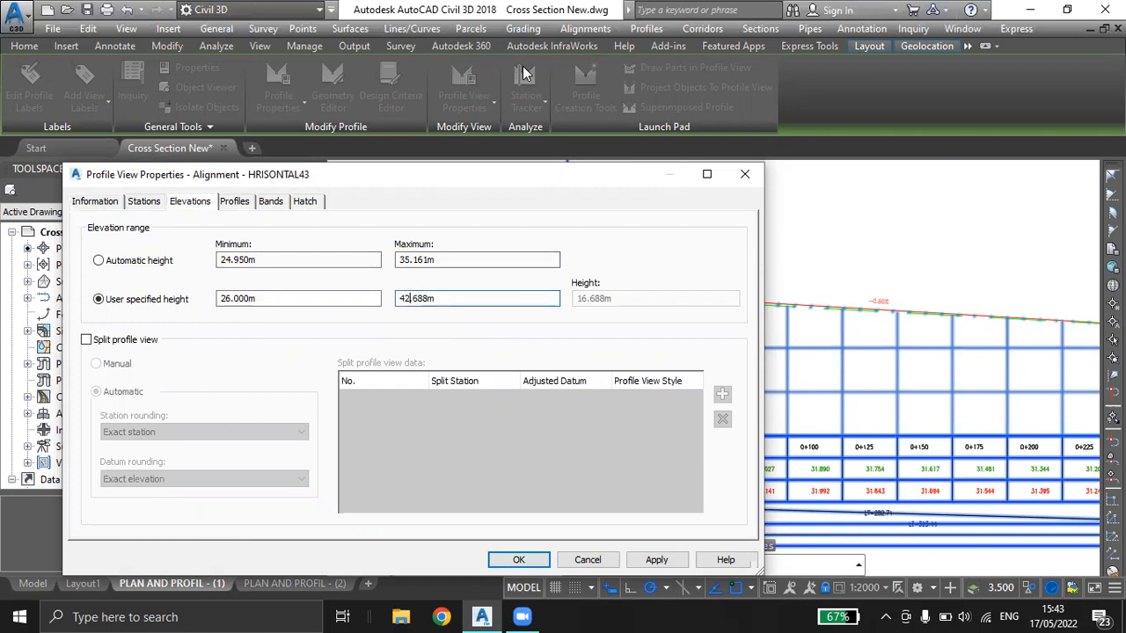
key(BackSpace)
text(0.000m)
click(525, 566)
Pull the GRADE BREAK label at station 0+000 off the elevation axis into the empty area above the profile line.
scroll(714, 339, down, 5)
middle_drag(716, 330, 549, 309)
middle_drag(818, 331, 773, 326)
scroll(506, 325, up, 2)
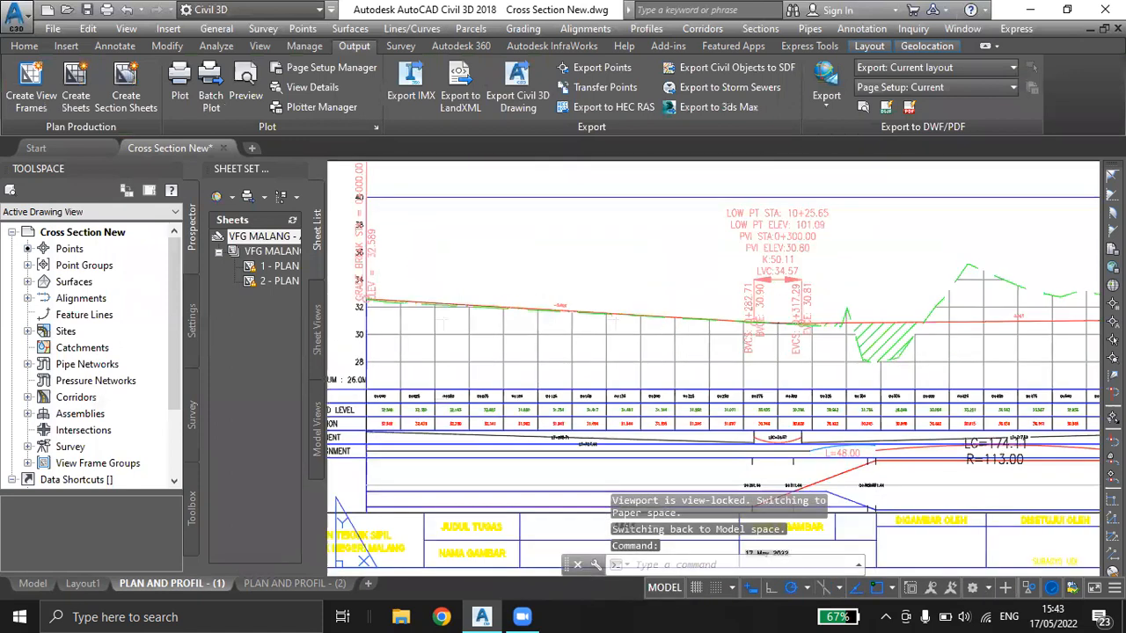
scroll(551, 459, up, 2)
middle_drag(507, 370, 571, 370)
mouse_move(709, 349)
middle_down()
mouse_move(689, 334)
mouse_move(726, 337)
middle_up()
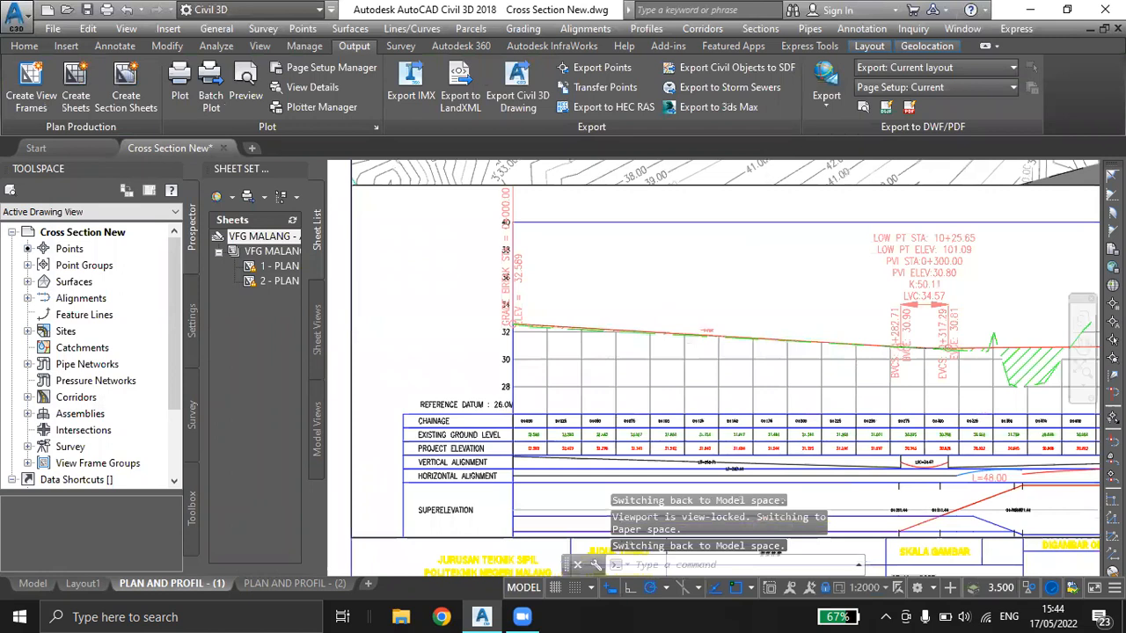
scroll(532, 264, up, 3)
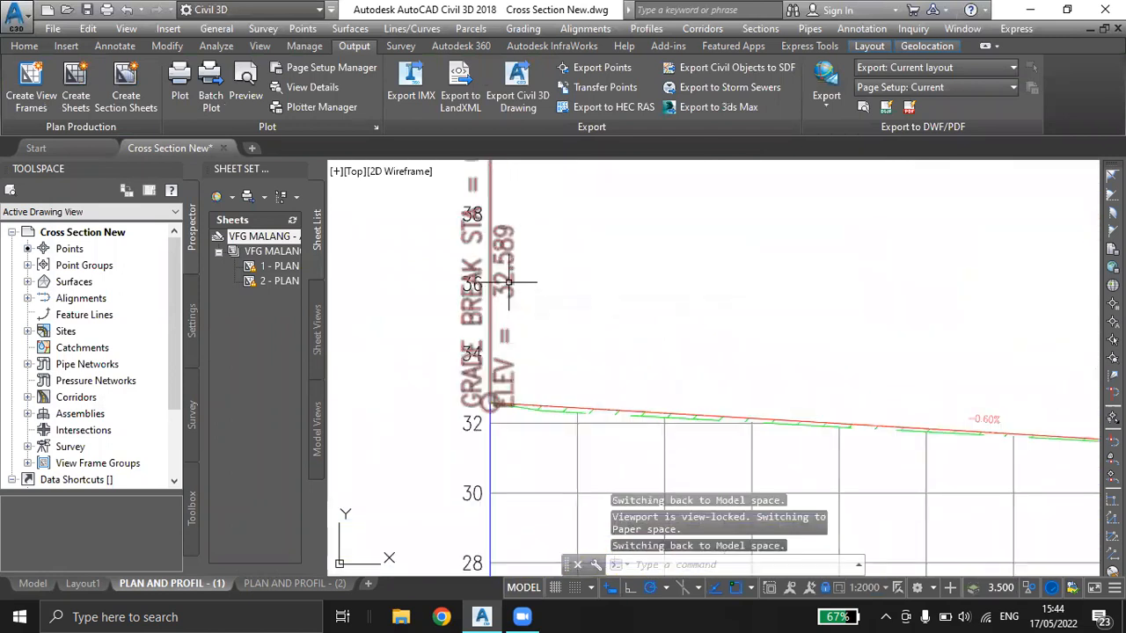
click(510, 284)
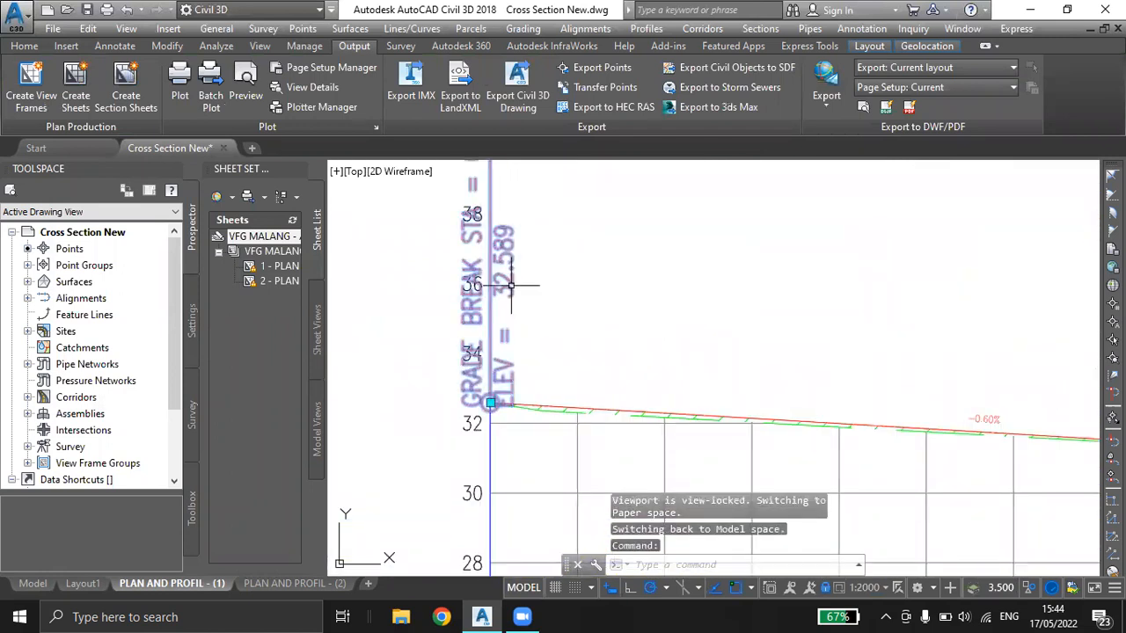
click(490, 402)
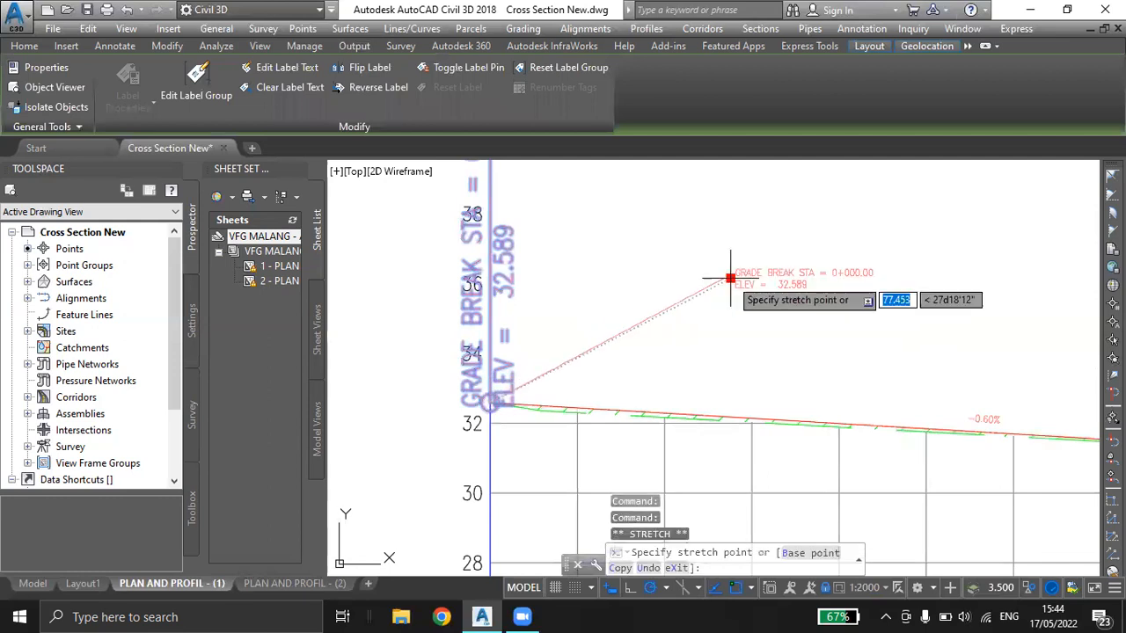
middle_drag(730, 277, 471, 339)
click(481, 333)
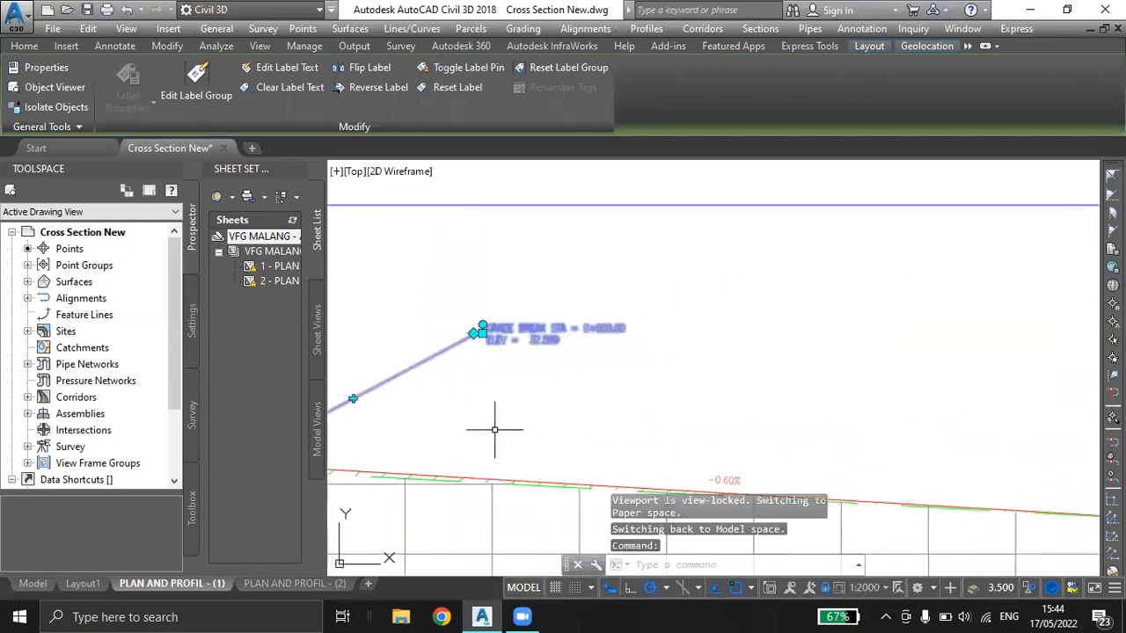
middle_drag(495, 429, 595, 391)
middle_drag(552, 356, 518, 370)
key(Escape)
key(Escape)
Examine the labels at the end of the profile view and the overall plan and profile sheet.
scroll(764, 385, down, 2)
middle_drag(804, 389, 436, 387)
scroll(758, 374, up, 1)
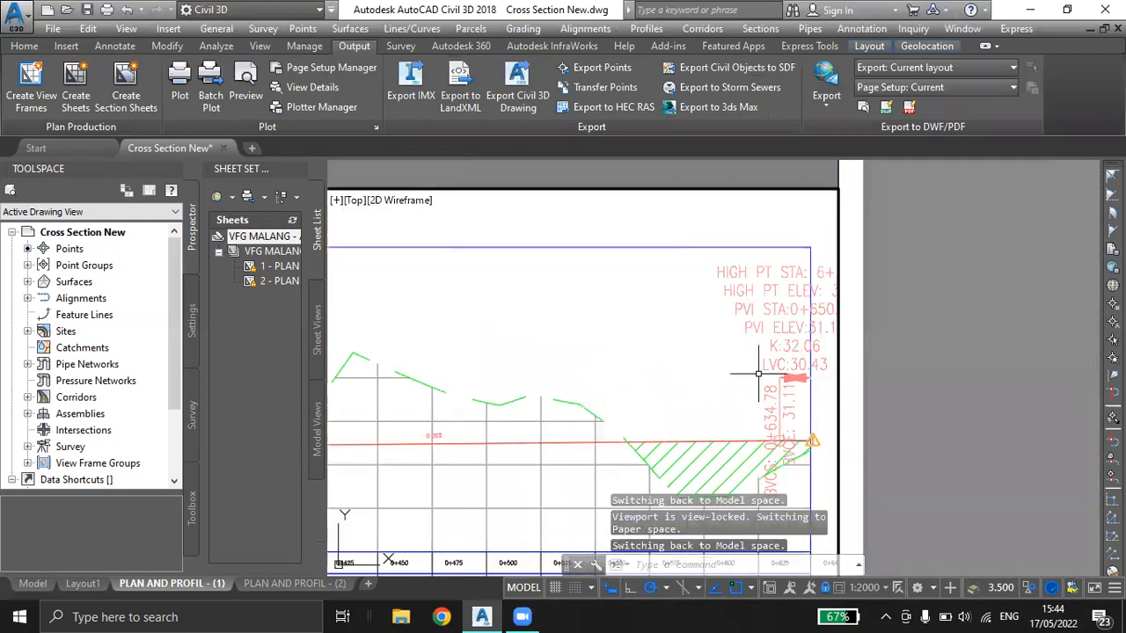
middle_drag(672, 411, 595, 325)
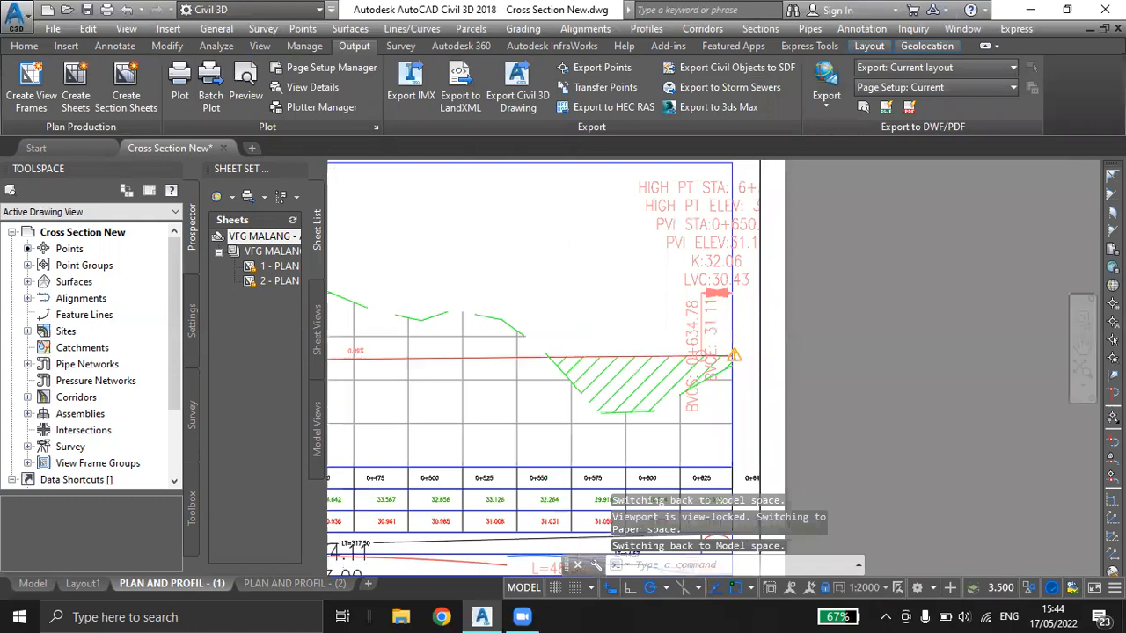
scroll(765, 246, down, 2)
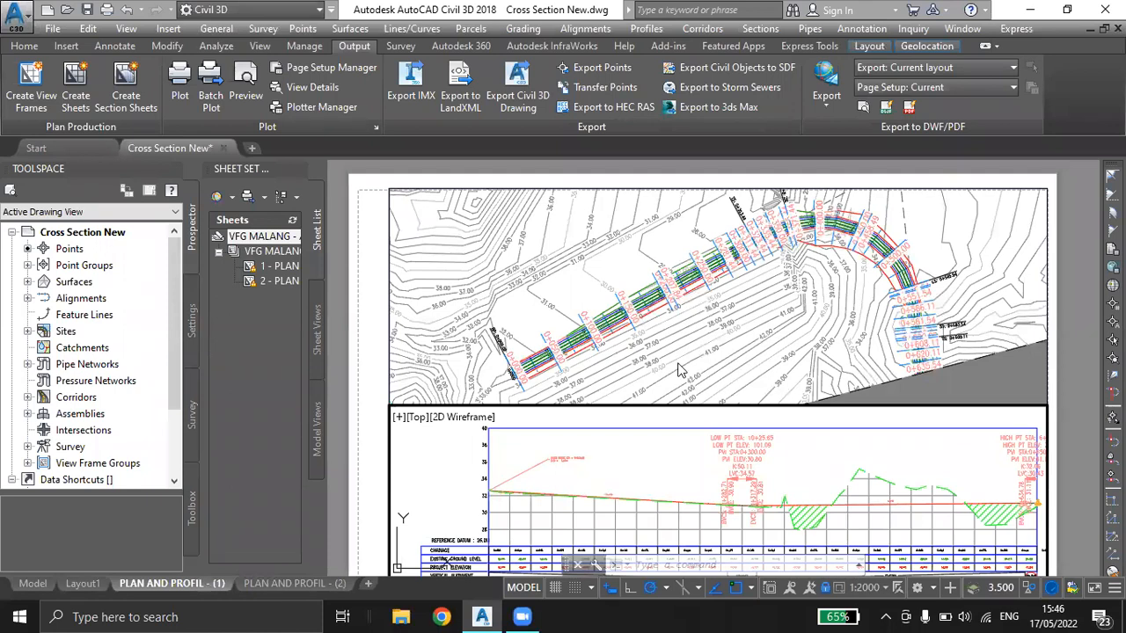
middle_drag(641, 467, 637, 429)
scroll(636, 429, down, 3)
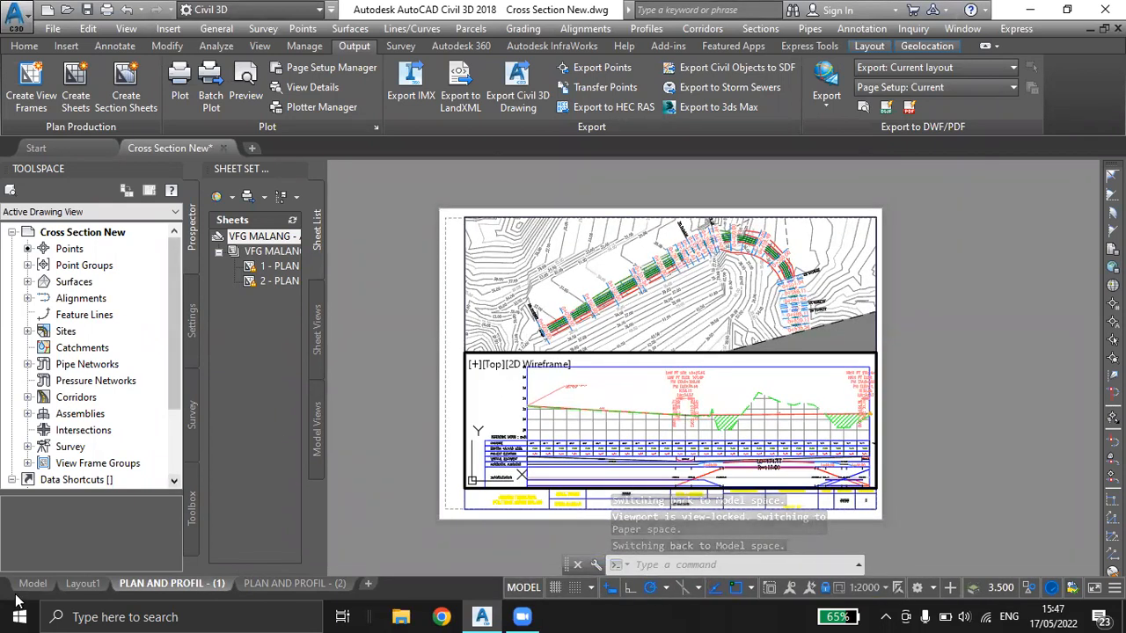
Switch to model space and draw a small circle in the empty area beside the contour plan.
click(44, 582)
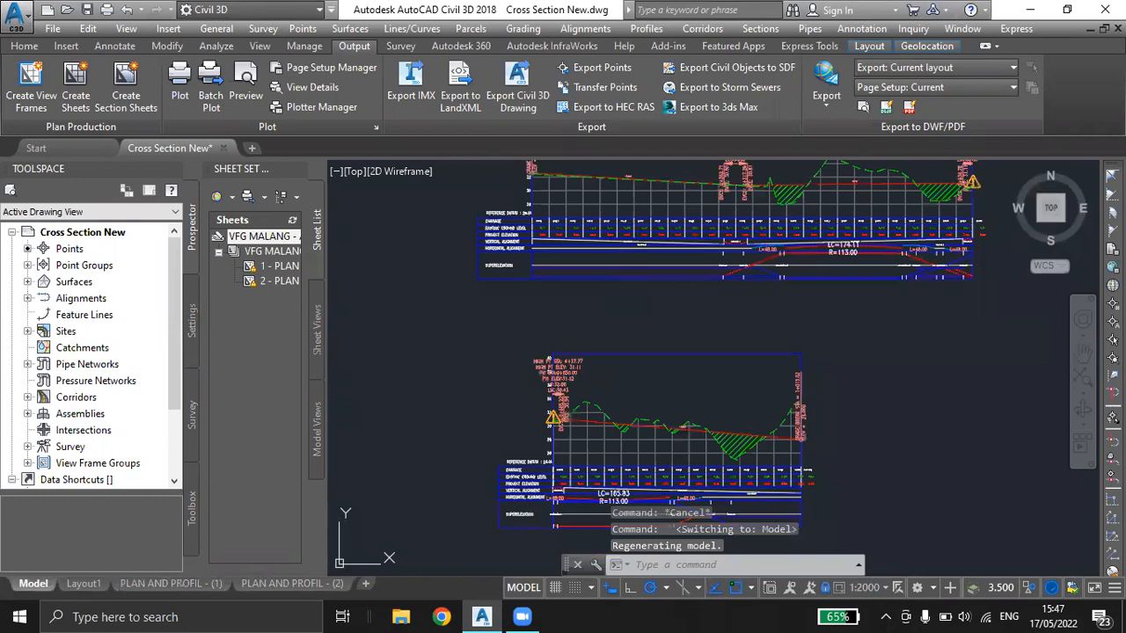
scroll(623, 286, down, 3)
middle_drag(680, 176, 646, 301)
scroll(644, 301, down, 3)
scroll(644, 301, up, 6)
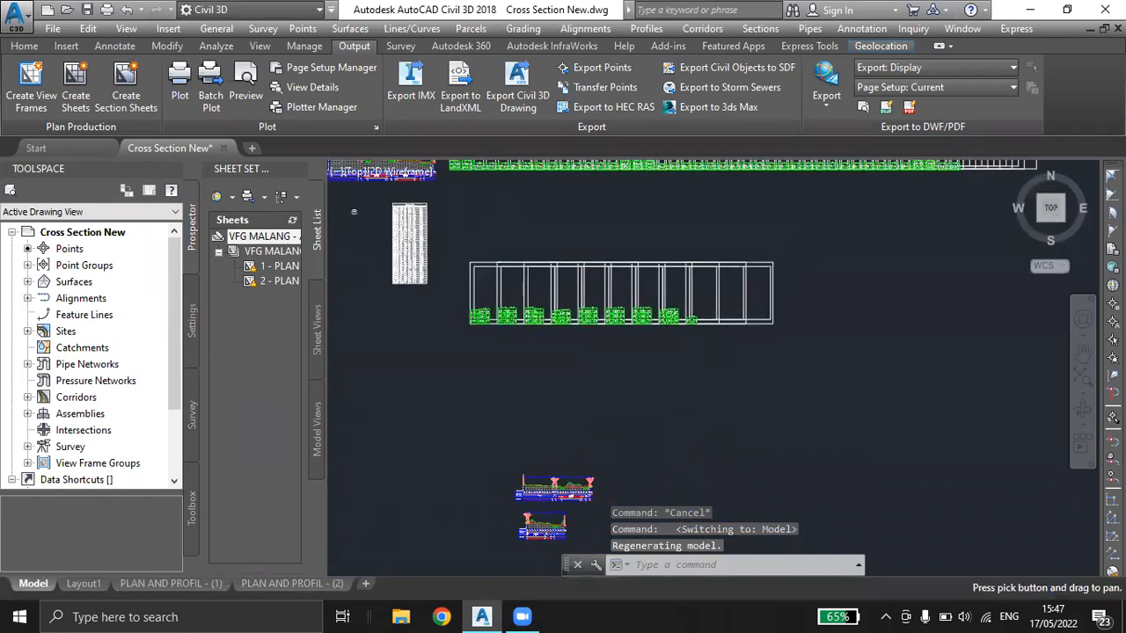
scroll(583, 345, up, 1)
middle_drag(658, 366, 535, 276)
middle_drag(409, 548, 680, 264)
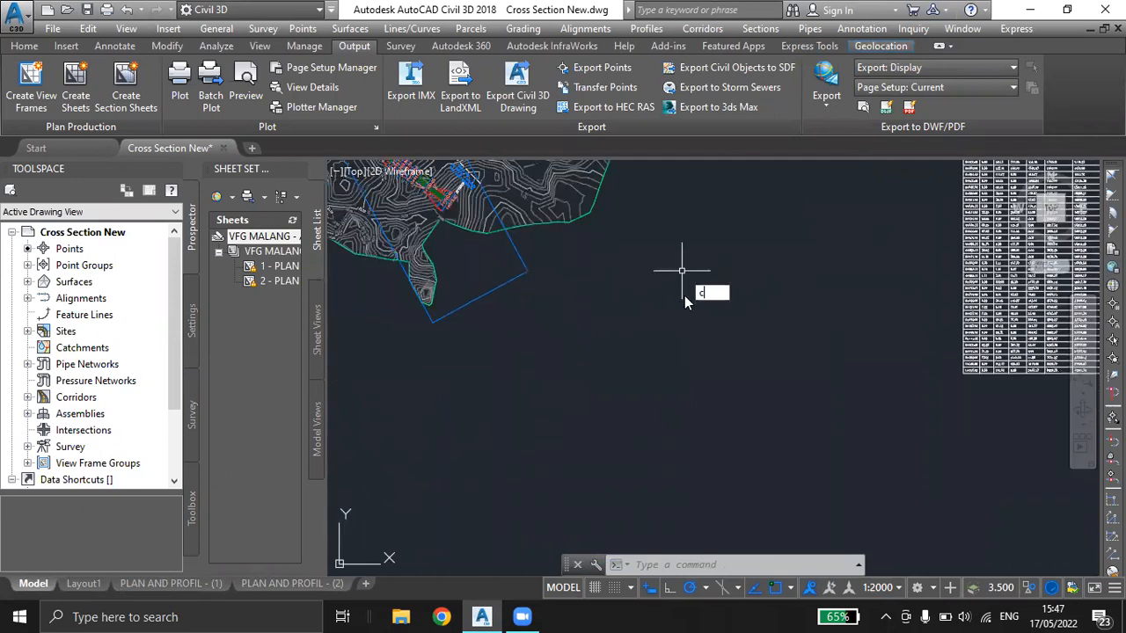
key(Return)
click(641, 301)
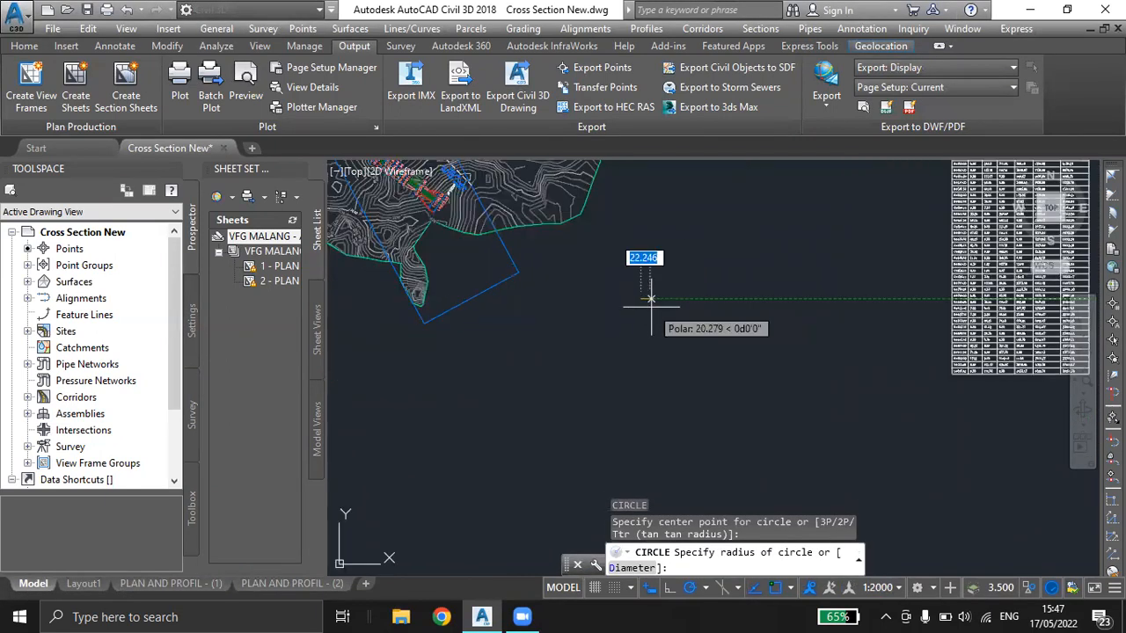
click(651, 307)
Draw a vertical line about 60 units long upward from the circle's center.
scroll(698, 320, up, 2)
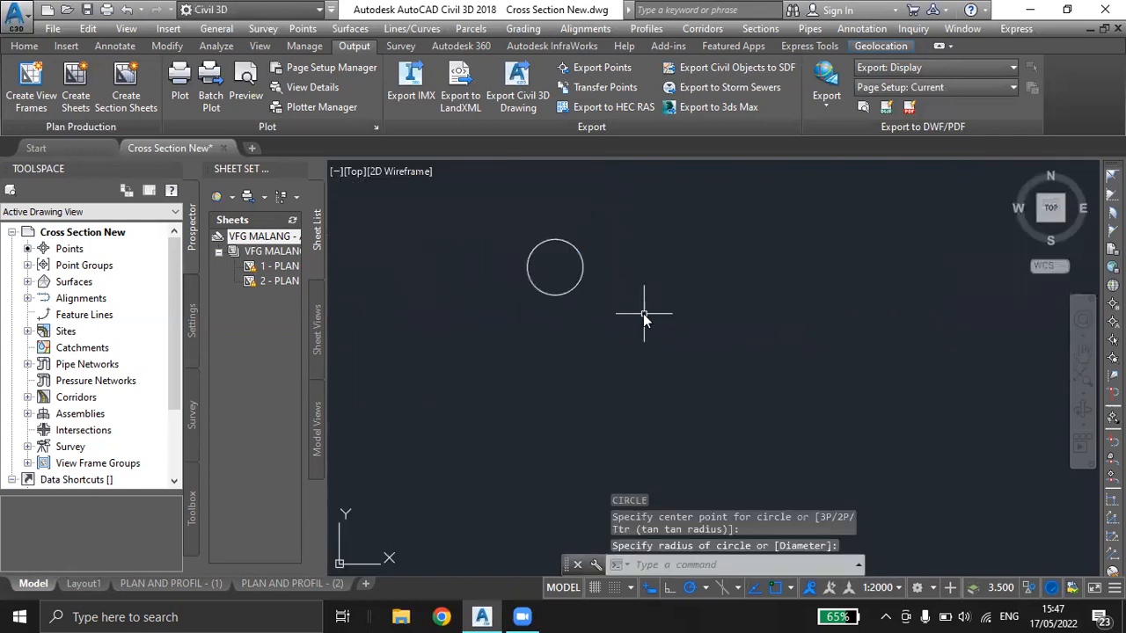
text(l)
key(Return)
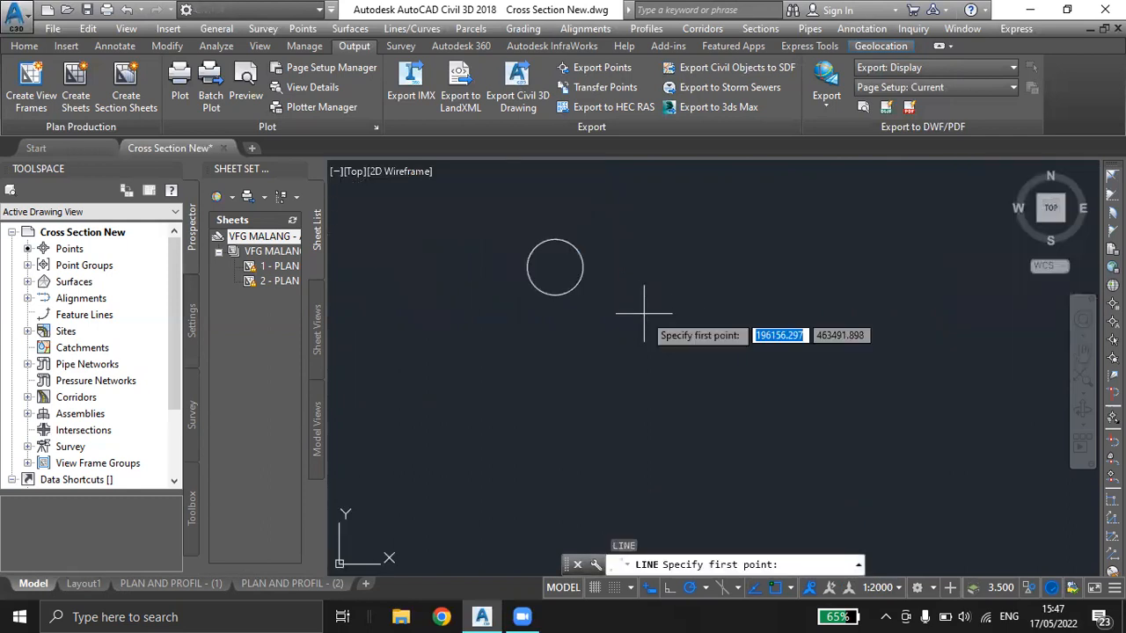
click(554, 266)
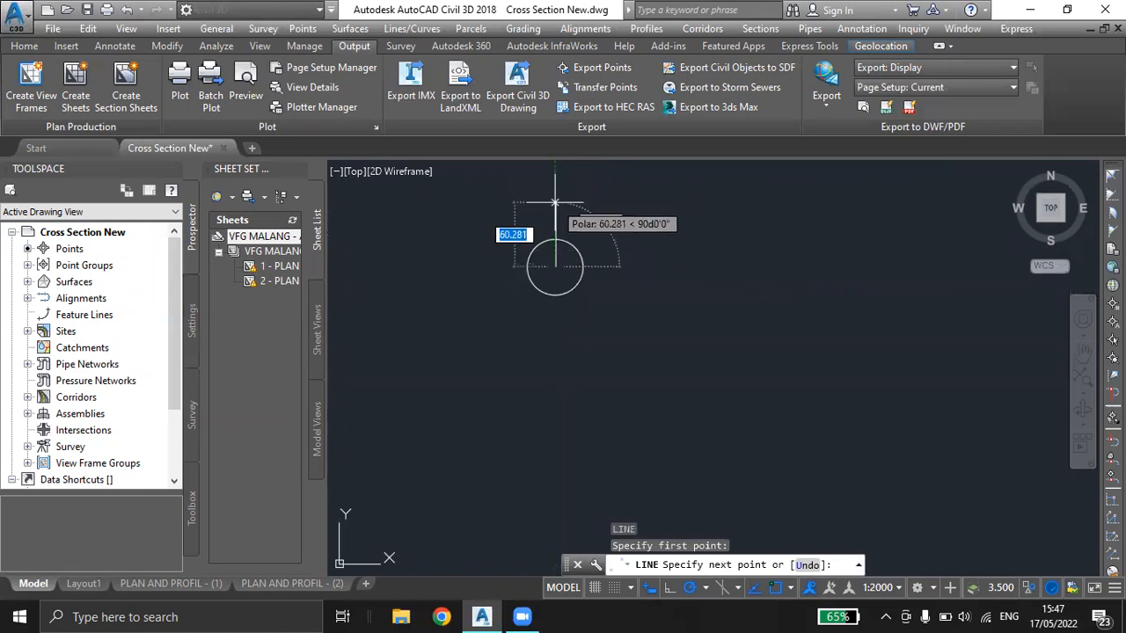
key(Escape)
key(Escape)
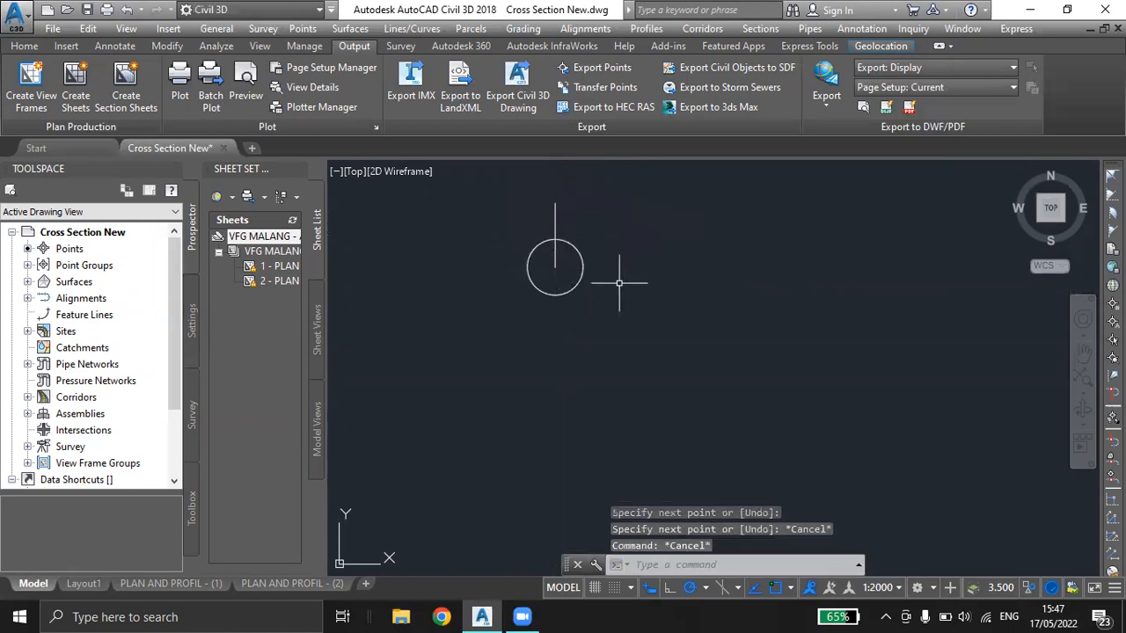
Extend the vertical line's lower end from the circle's center down to the bottom of the circle.
click(555, 262)
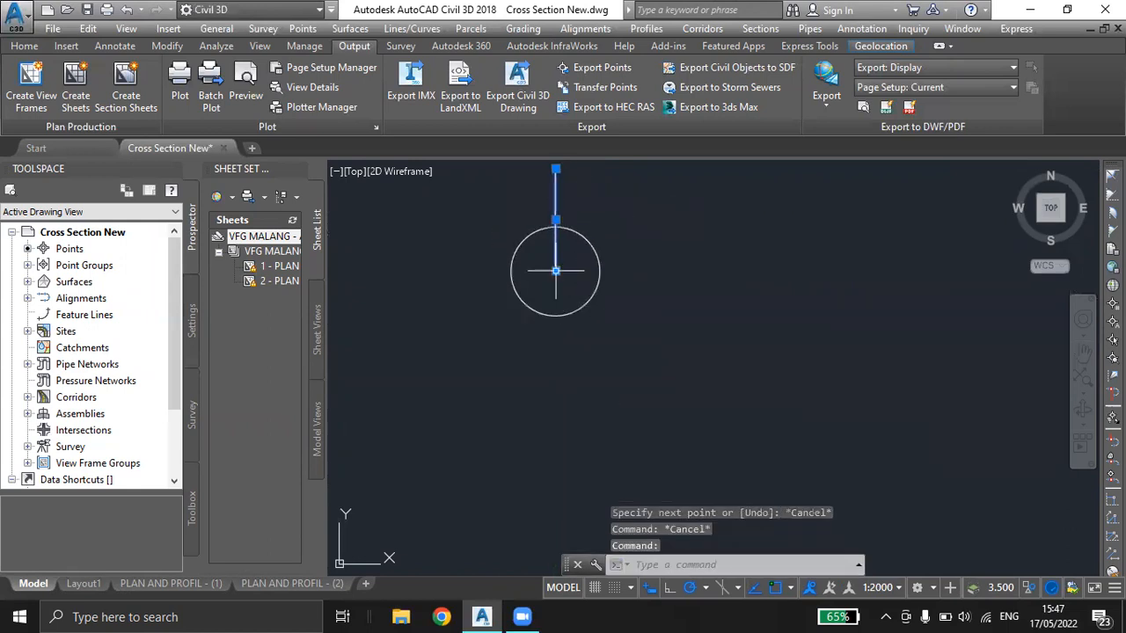
click(555, 268)
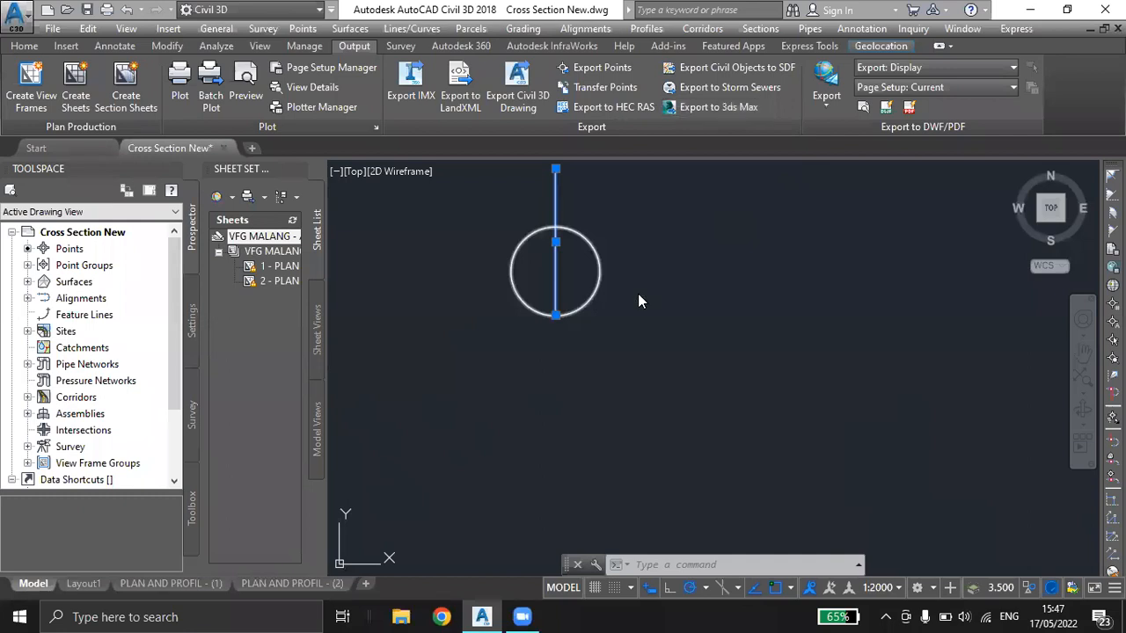
key(Escape)
key(Escape)
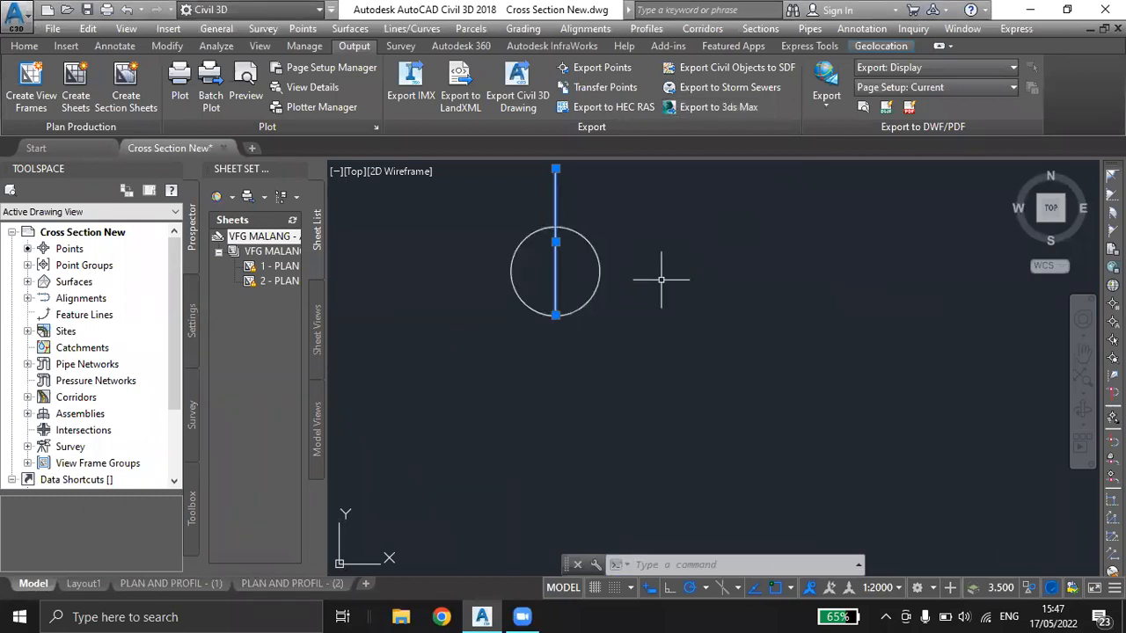
Copy the circle and its vertical line together to the clipboard.
scroll(628, 277, down, 3)
scroll(638, 324, up, 2)
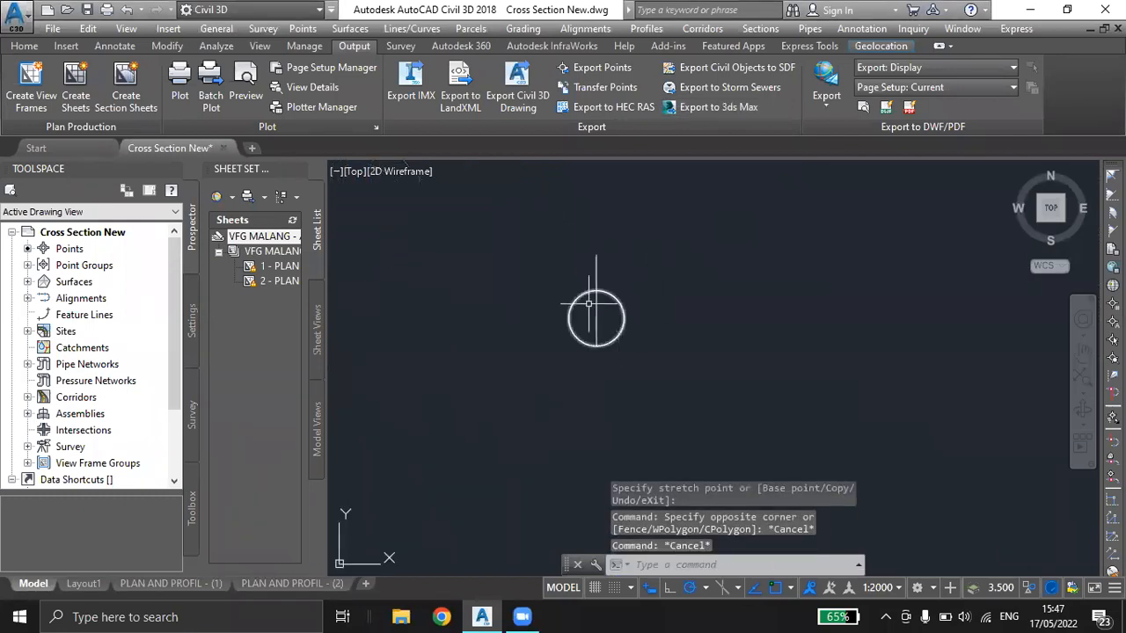
click(671, 370)
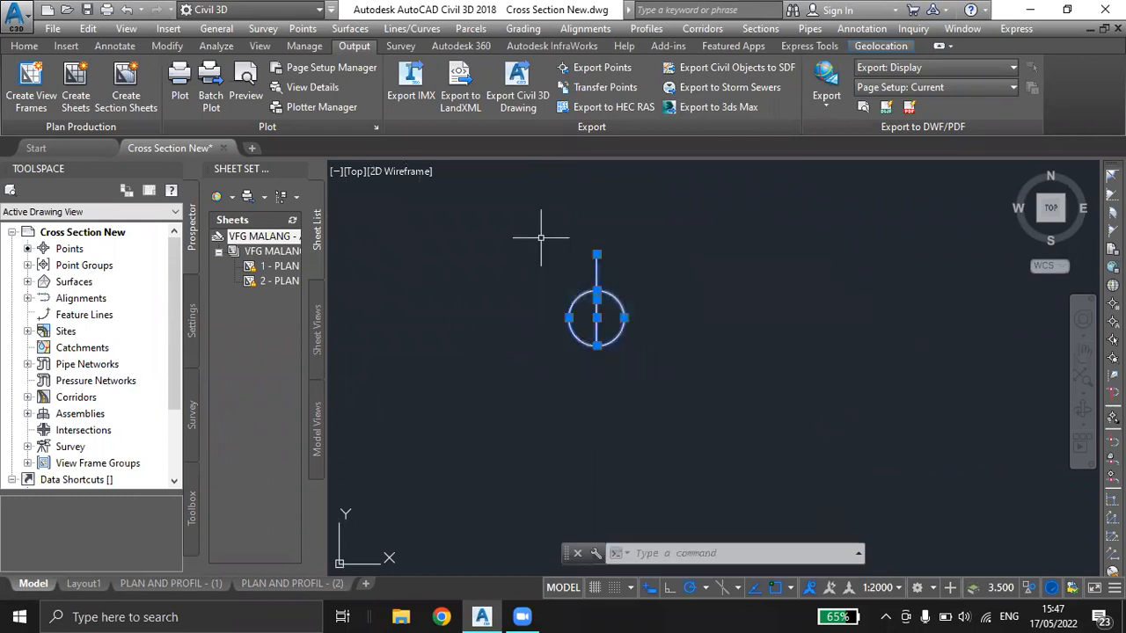
click(540, 234)
click(84, 29)
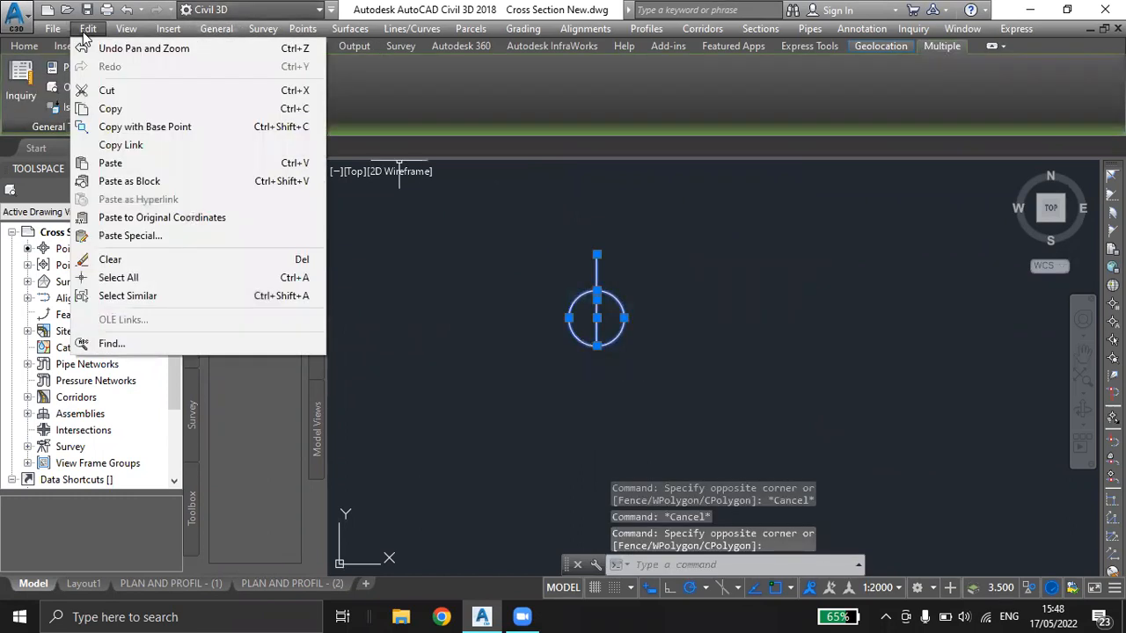
click(111, 108)
key(Escape)
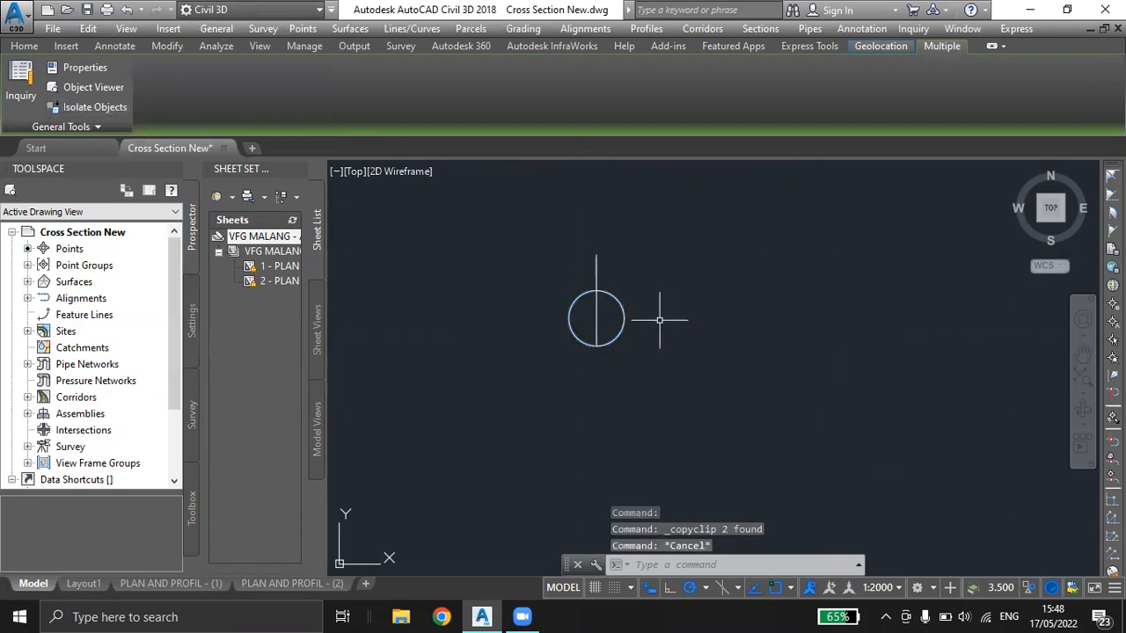
Paste the copied circle and line as a block just to the right of the original symbol.
middle_drag(647, 302, 599, 303)
click(88, 28)
mouse_move(125, 28)
mouse_move(86, 29)
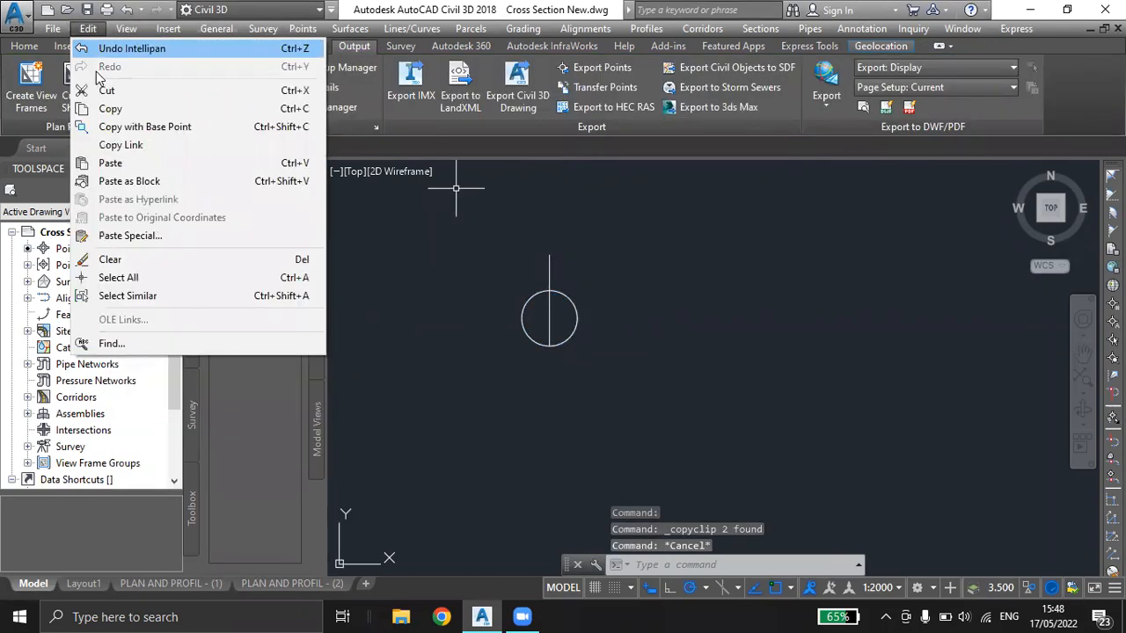
click(128, 185)
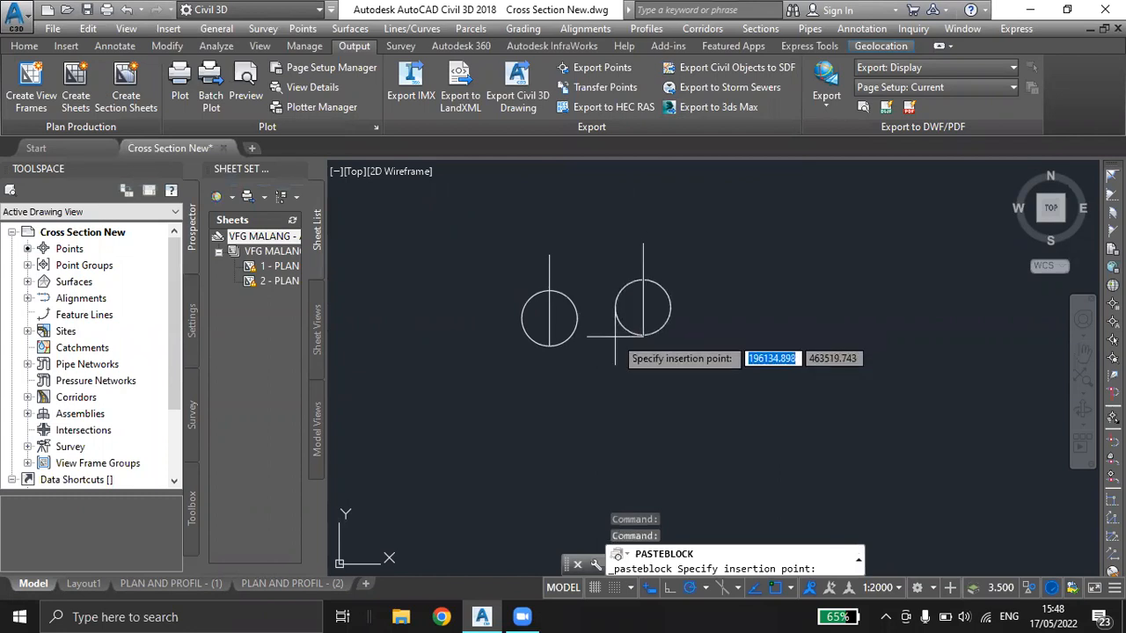
key(Escape)
Copy the symbol block from the line's lower end onto the contour plan, above the road start inside the first view frame.
click(743, 361)
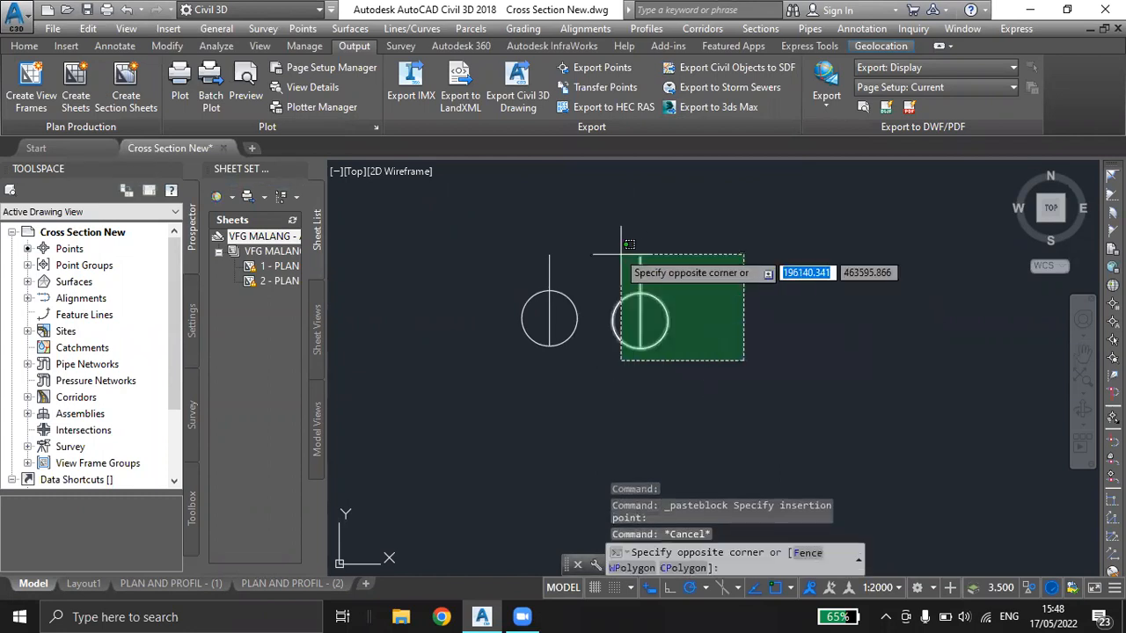
click(609, 250)
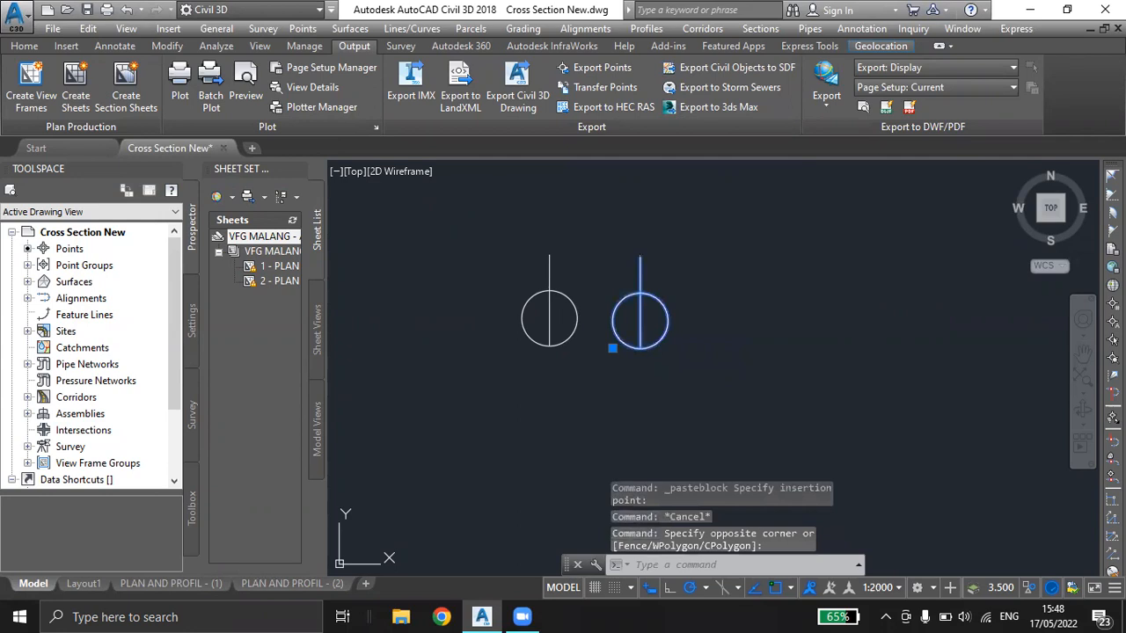
text(c)
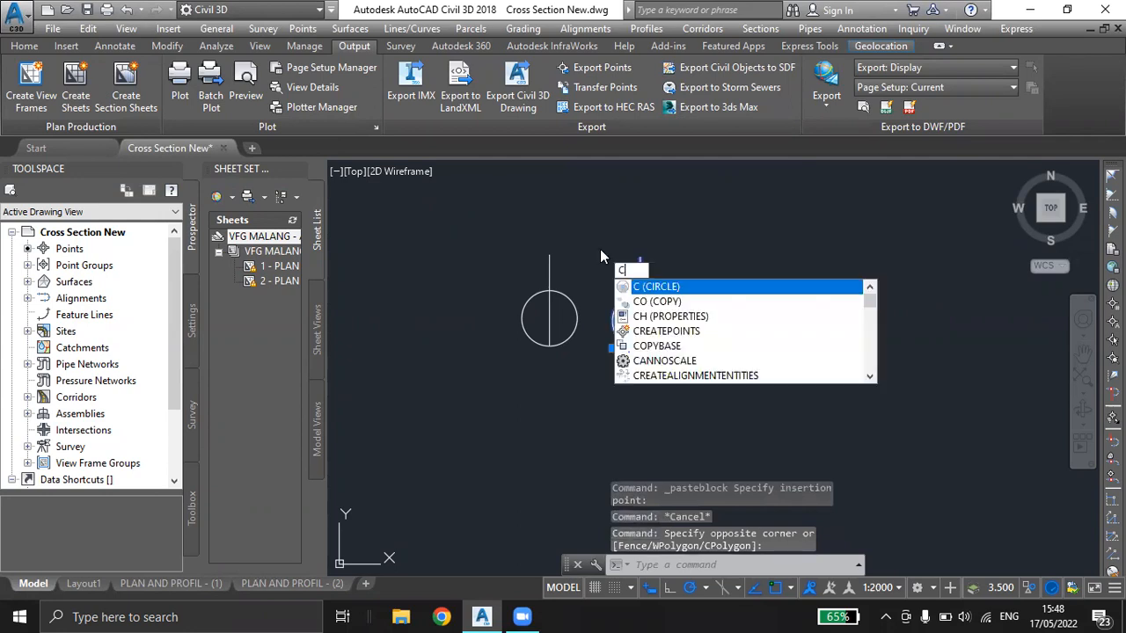
click(669, 302)
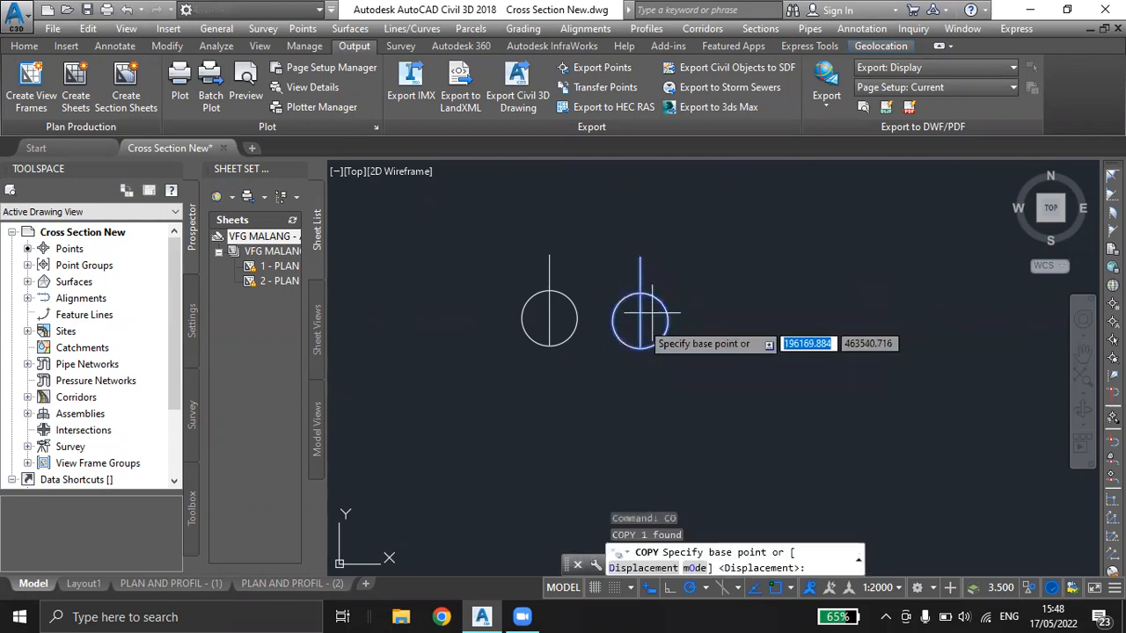
click(640, 348)
scroll(525, 357, down, 3)
middle_drag(357, 196, 600, 386)
scroll(576, 242, up, 5)
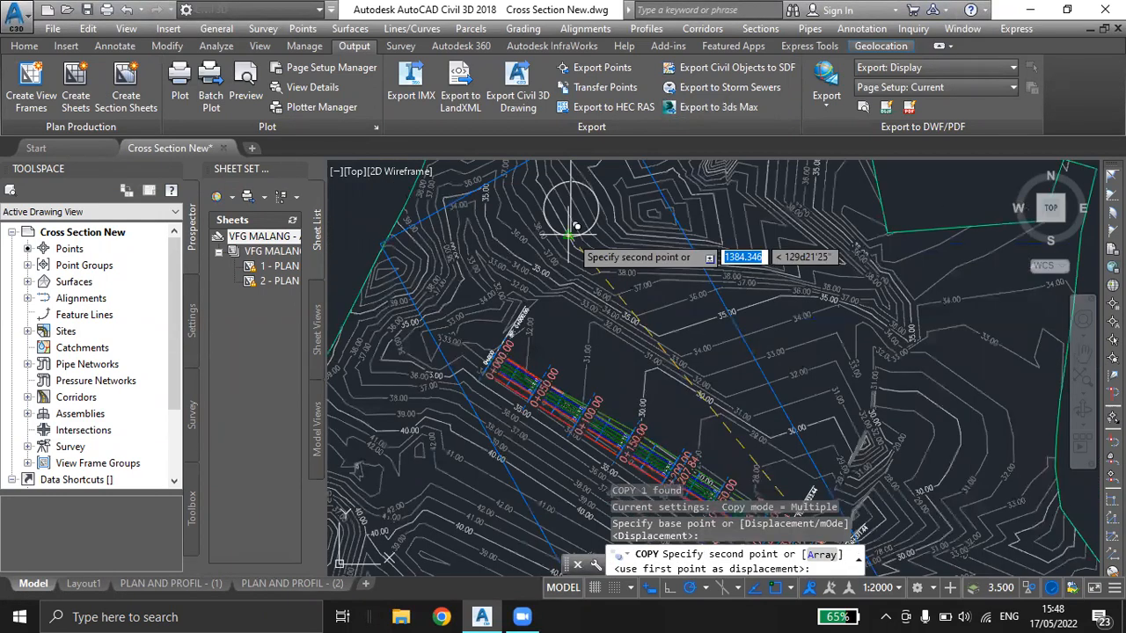
middle_drag(570, 234, 570, 369)
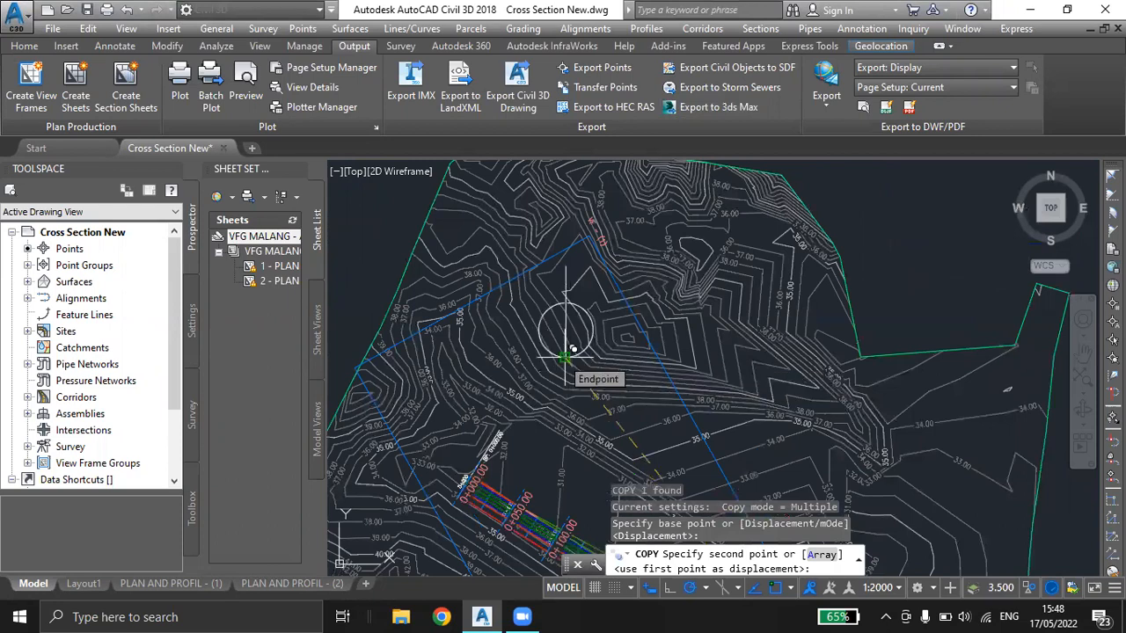
click(567, 357)
key(Escape)
Copy the symbol block from the line's lower end onto the contour plan, in the upper-left part of the second view frame.
scroll(604, 290, down, 4)
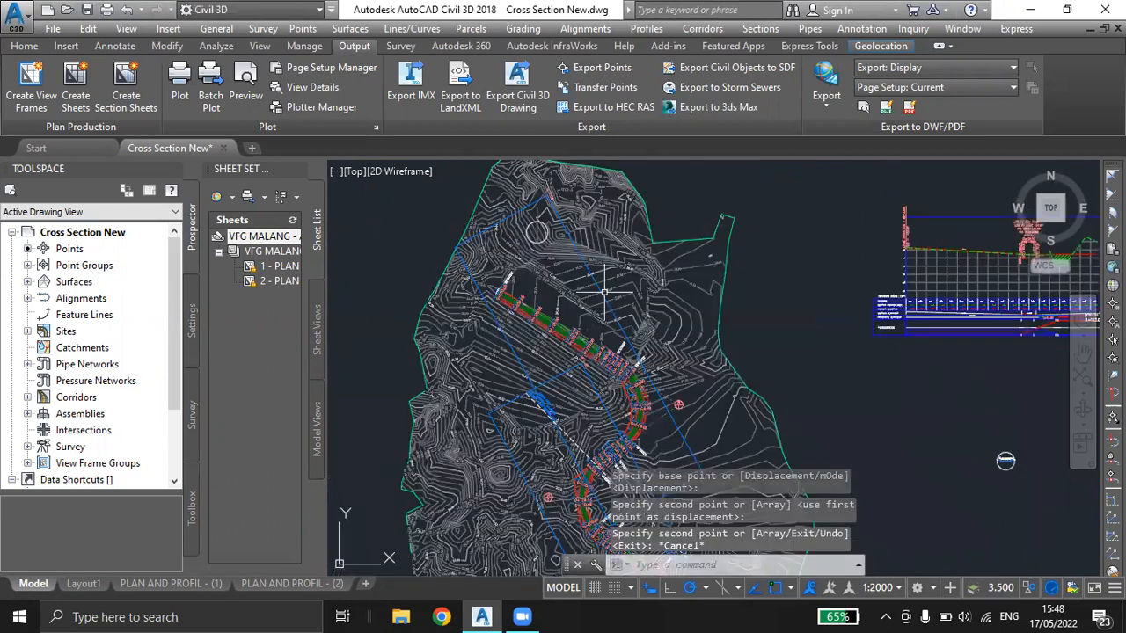
scroll(604, 292, down, 1)
middle_drag(676, 320, 533, 246)
scroll(711, 503, up, 1)
mouse_move(711, 503)
middle_down()
mouse_move(671, 407)
mouse_move(632, 377)
middle_up()
scroll(551, 312, up, 2)
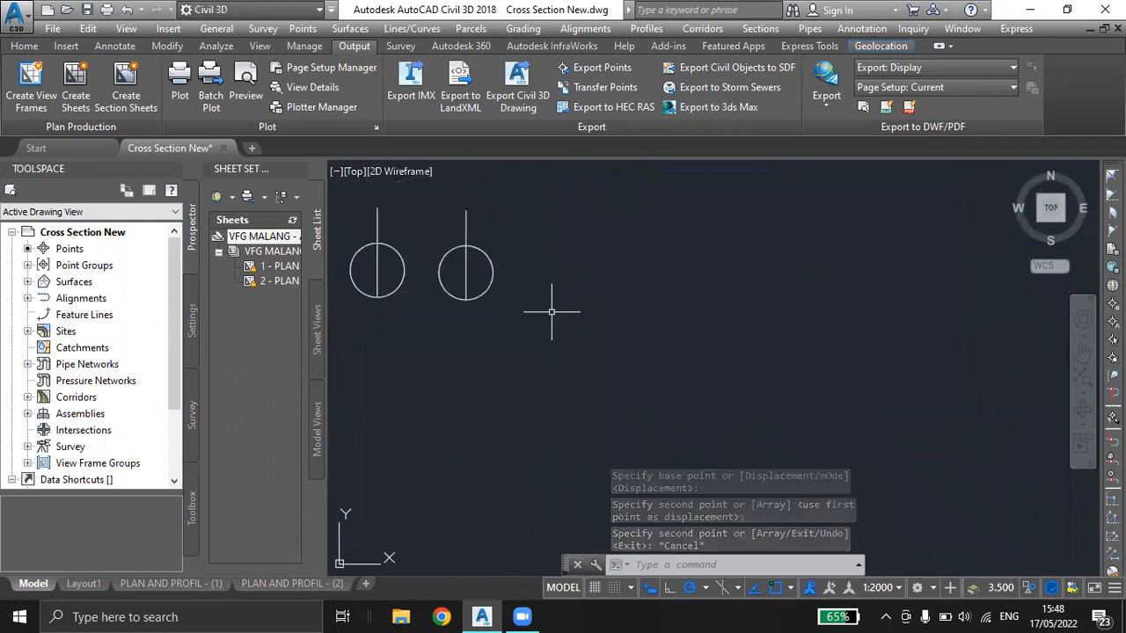
middle_drag(552, 312, 643, 359)
click(643, 359)
click(532, 250)
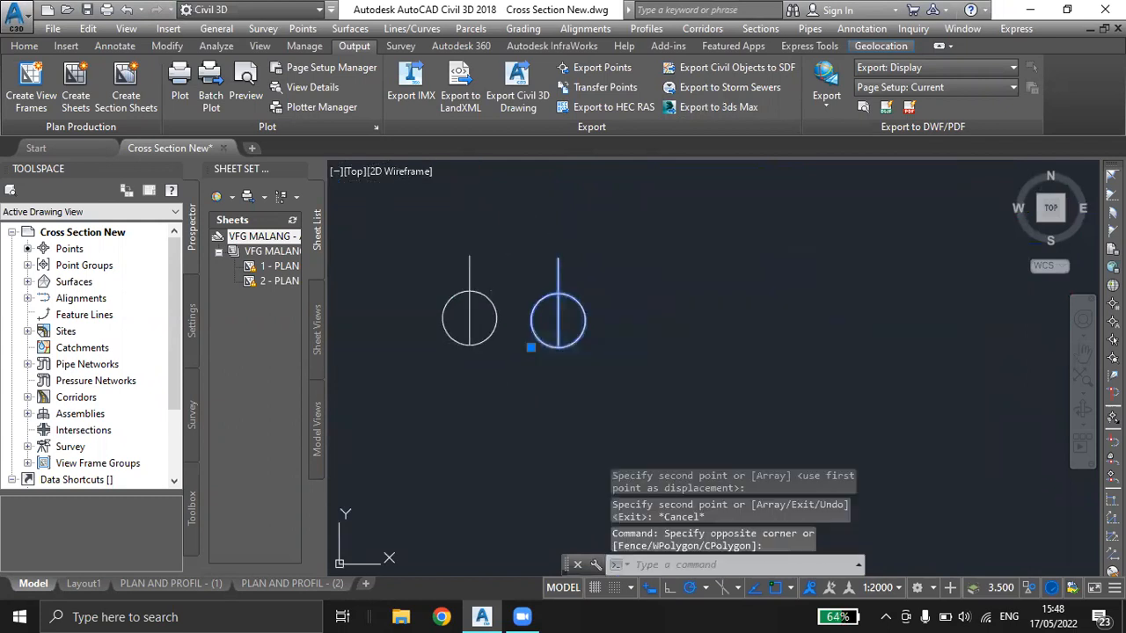
text(co)
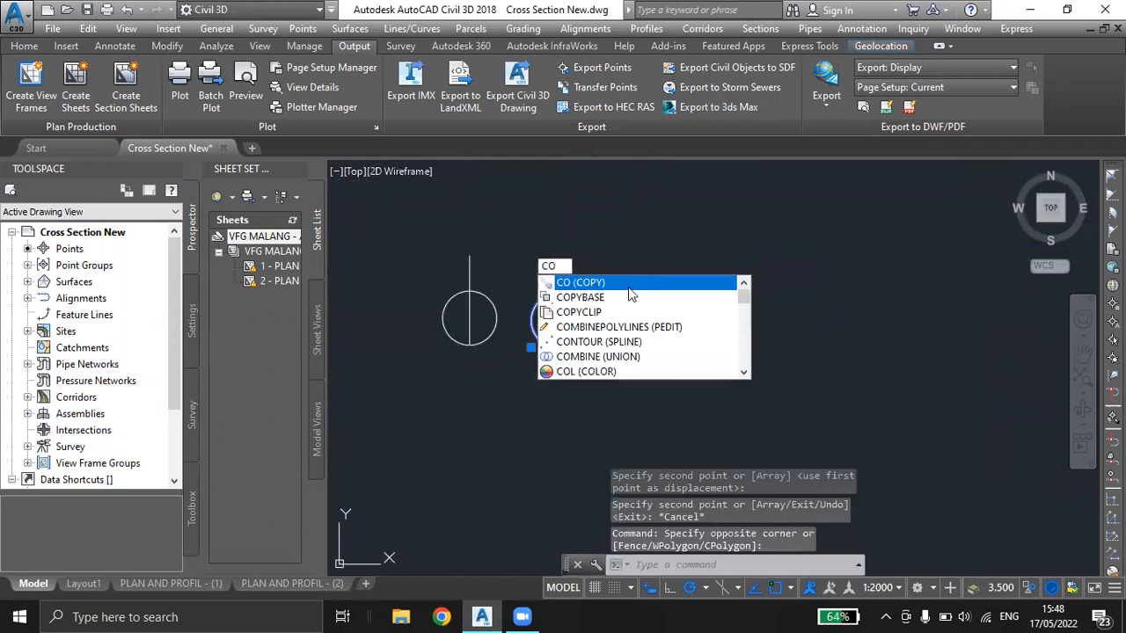
key(Return)
click(559, 346)
scroll(774, 362, down, 6)
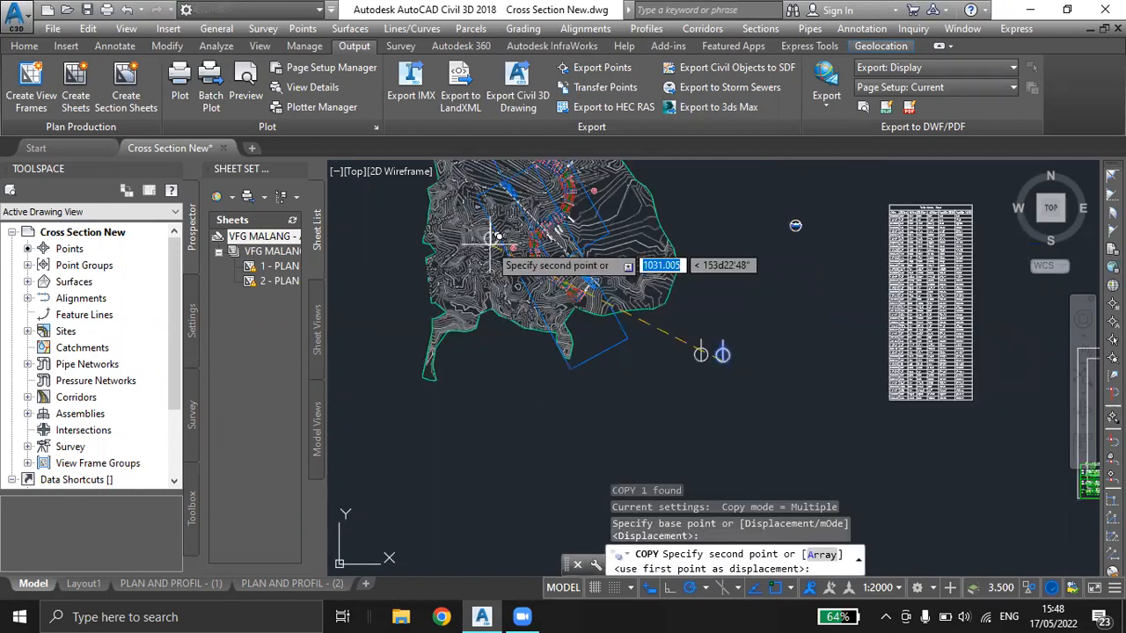
scroll(493, 239, up, 4)
scroll(527, 343, up, 3)
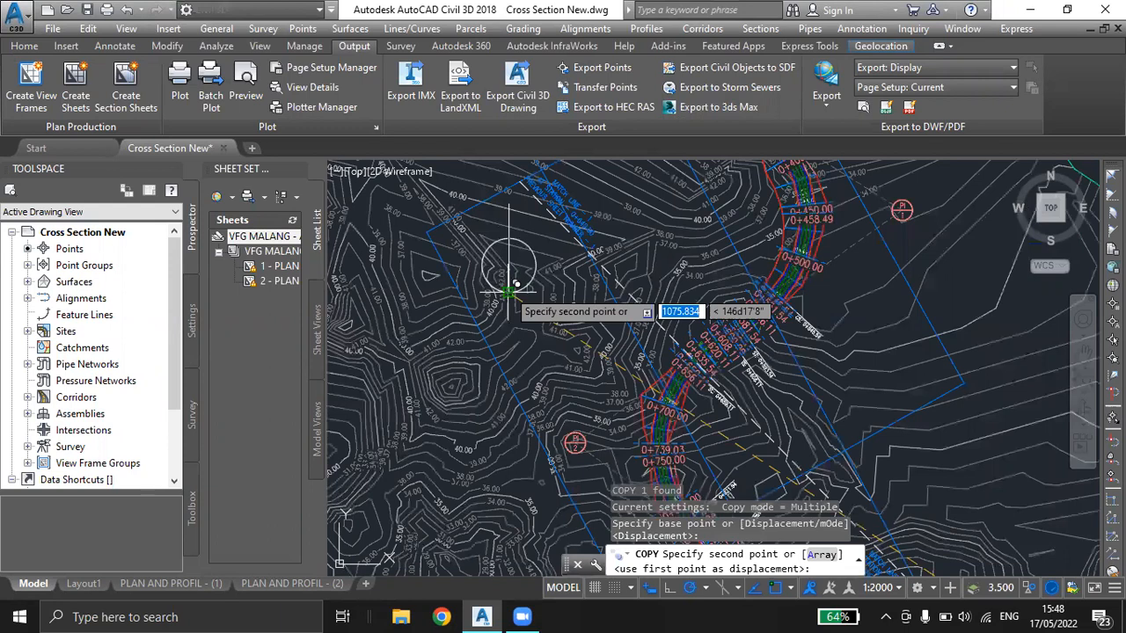
key(Escape)
Switch to the PLAN AND PROFIL - (1) layout and examine the placed symbol, the profile view and the title block.
scroll(646, 365, down, 5)
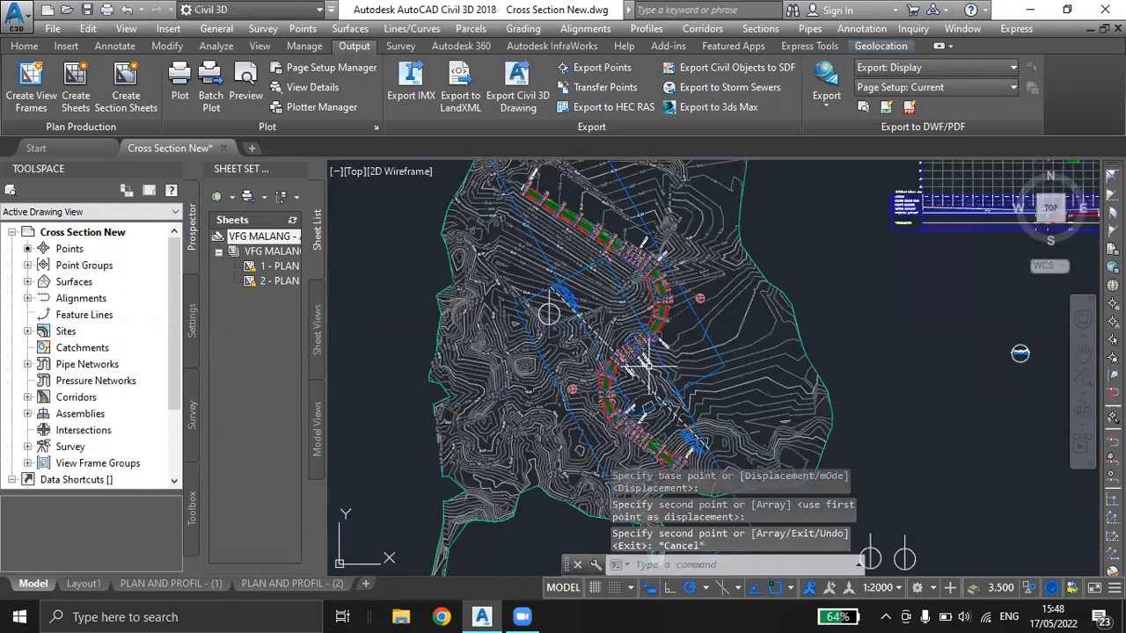
middle_drag(649, 365, 592, 347)
click(197, 584)
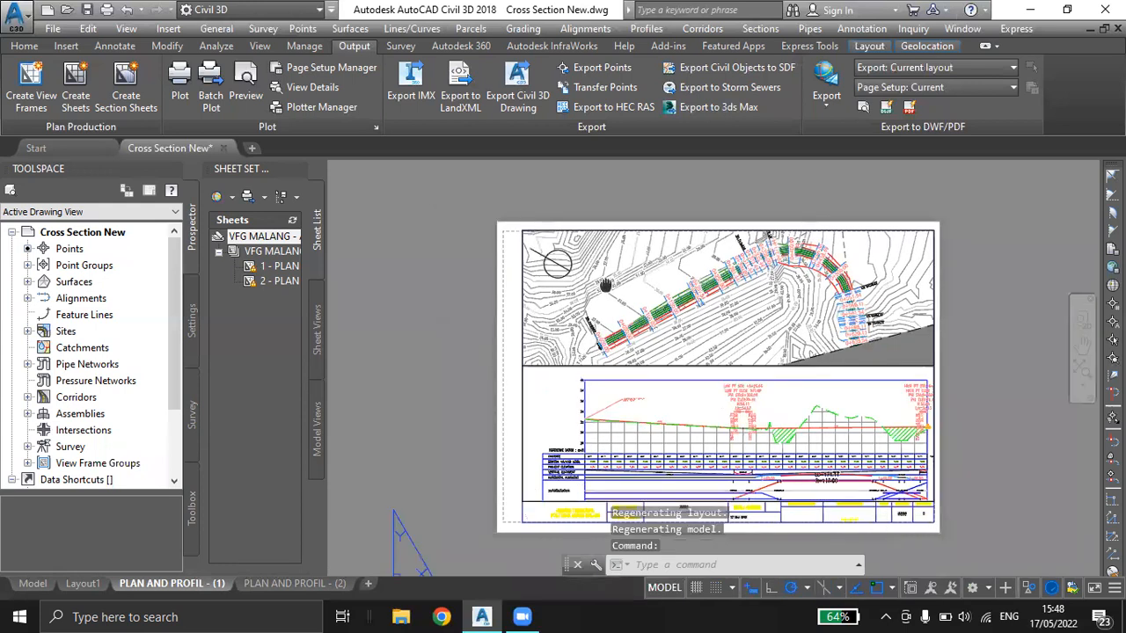
middle_drag(605, 285, 629, 290)
scroll(608, 262, up, 3)
scroll(620, 274, down, 1)
scroll(514, 335, down, 1)
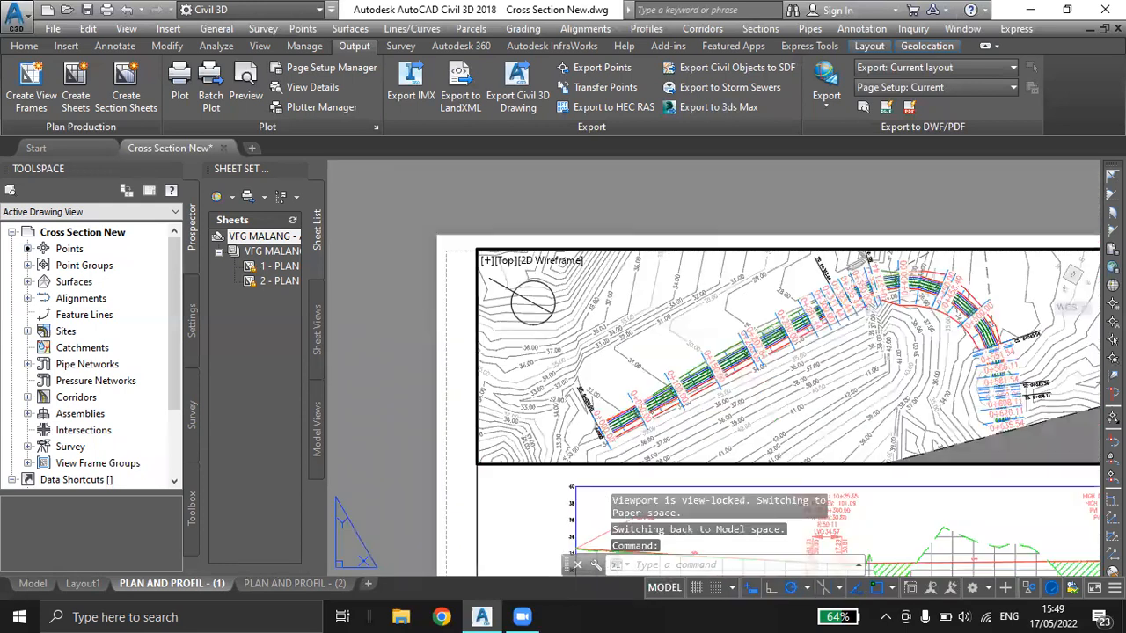
middle_drag(796, 374, 717, 267)
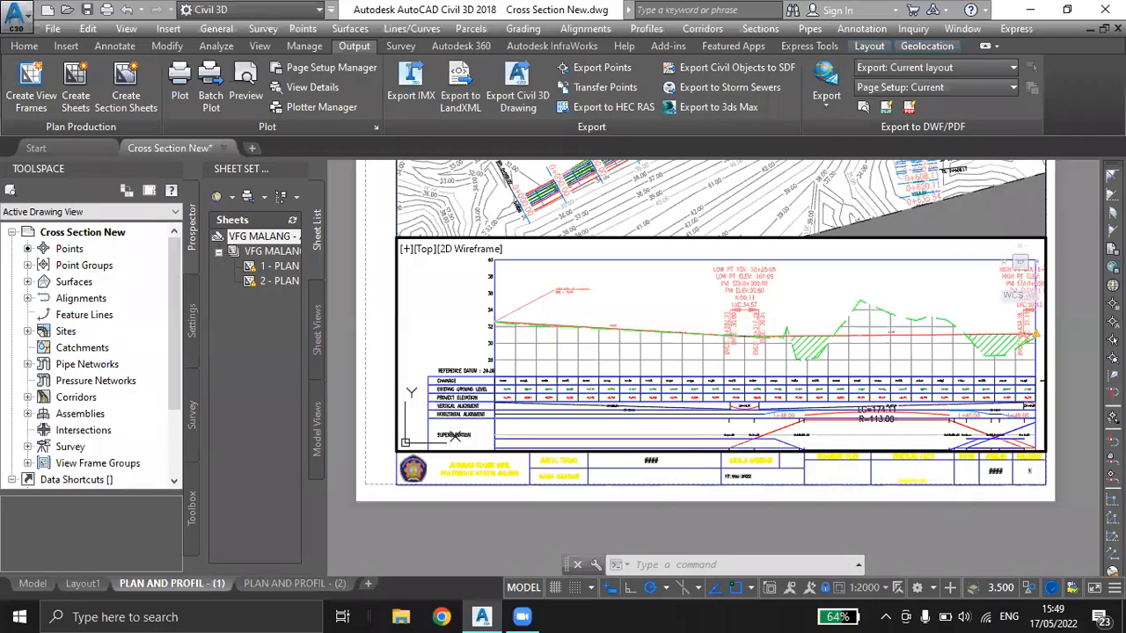
middle_drag(647, 274, 590, 159)
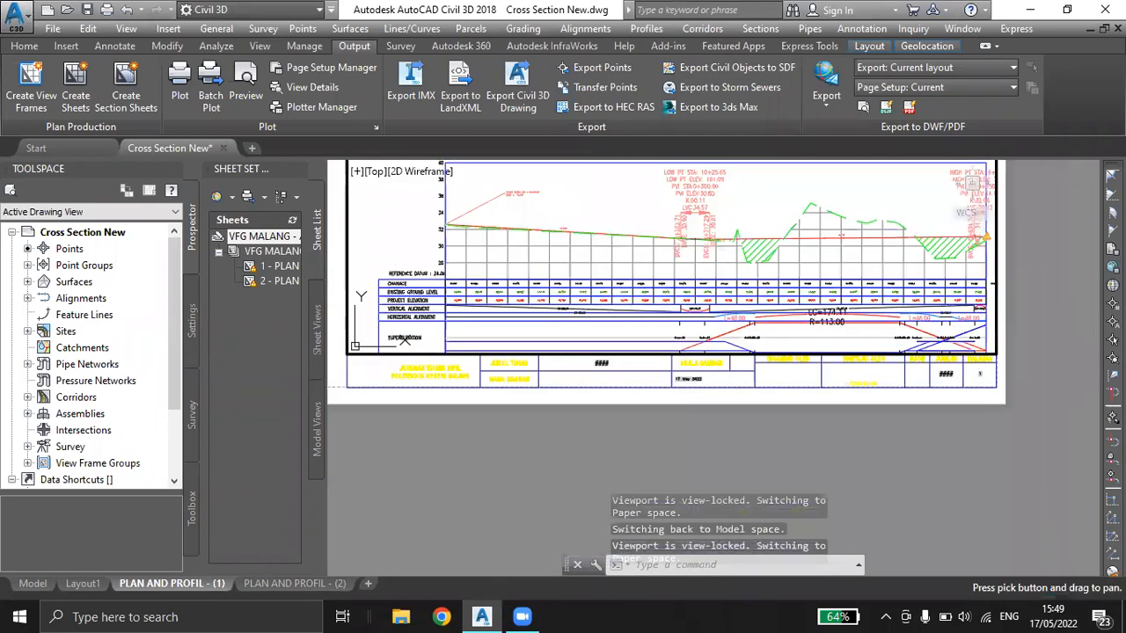
scroll(625, 407, up, 2)
middle_drag(644, 405, 692, 374)
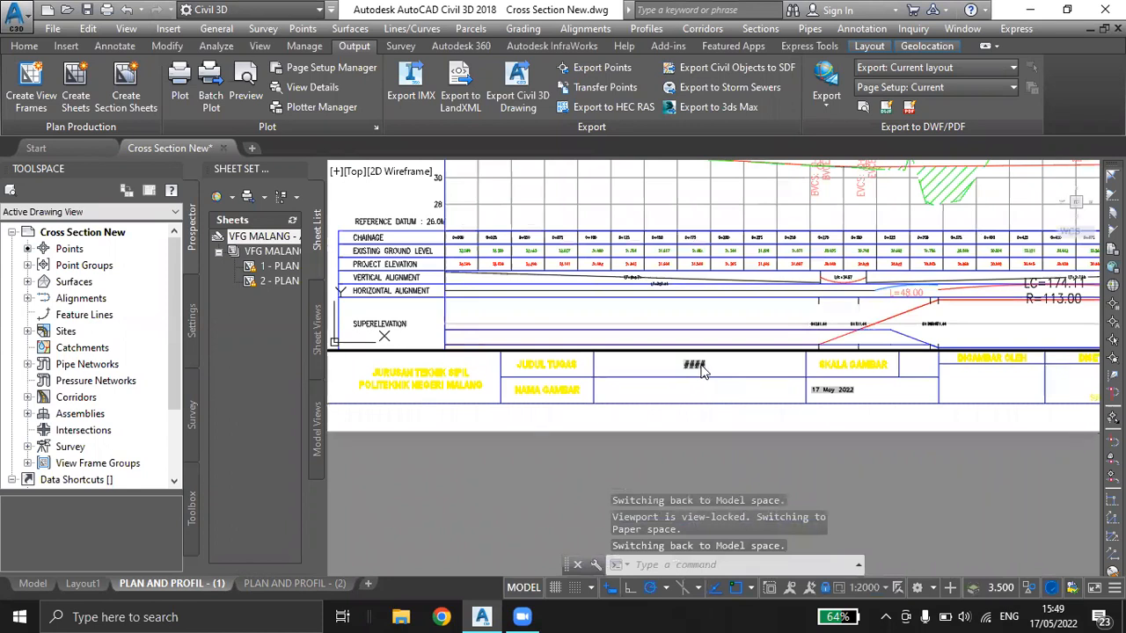
mouse_move(705, 397)
middle_down()
mouse_move(737, 404)
mouse_move(757, 385)
middle_up()
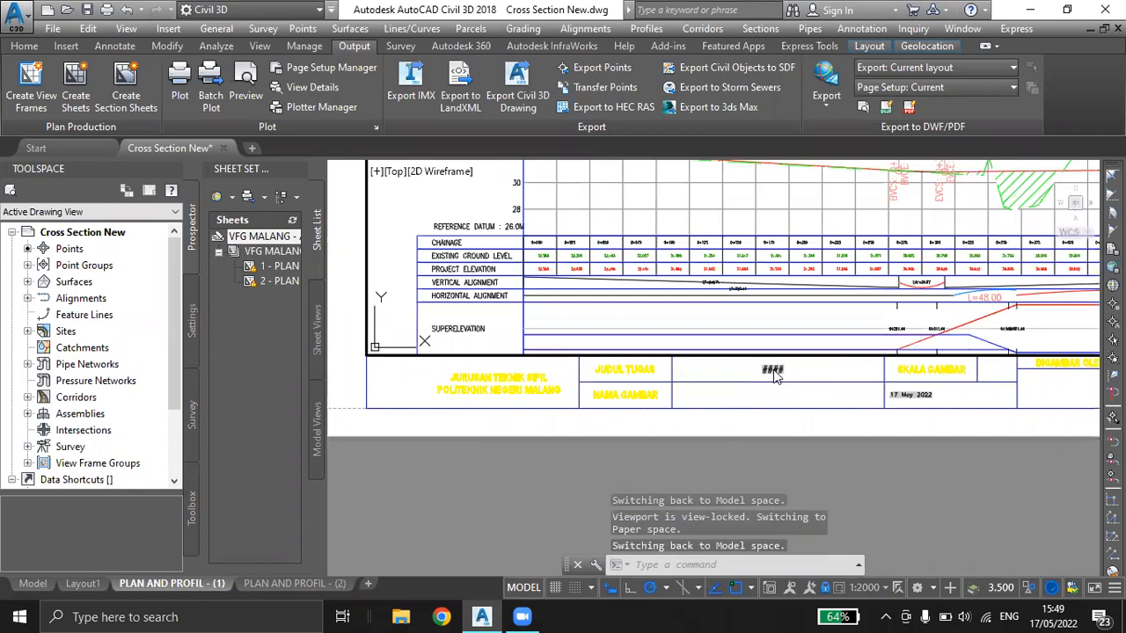
middle_drag(819, 397, 758, 391)
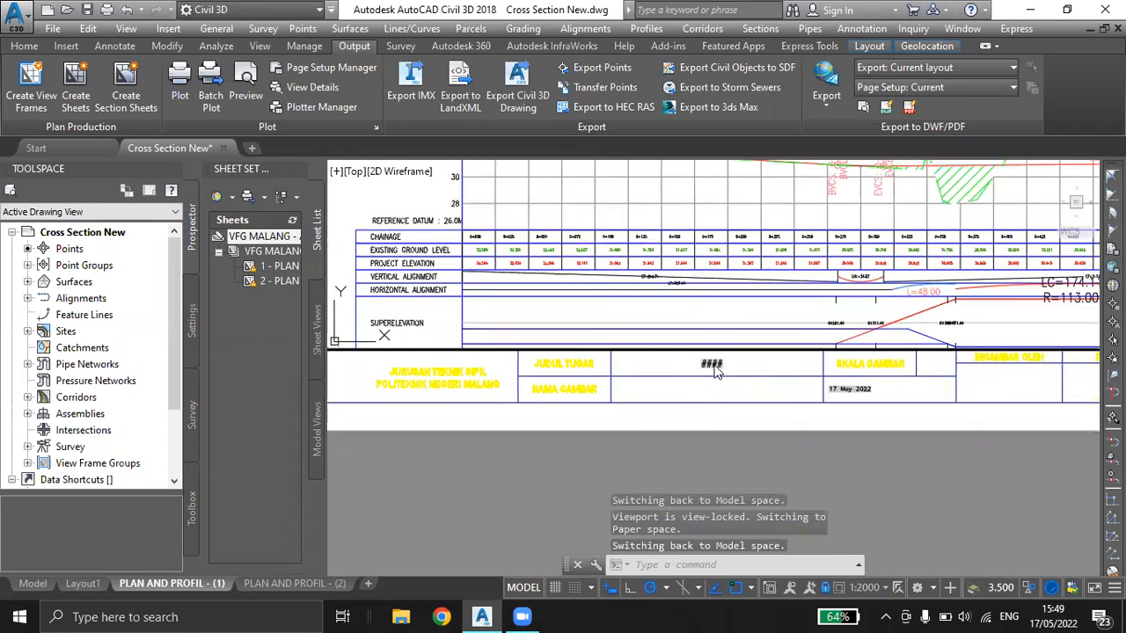
Inspect the sheet set field behind the title block's JUDUL_TUGAS attribute and close its editors without changing the field.
scroll(714, 371, up, 4)
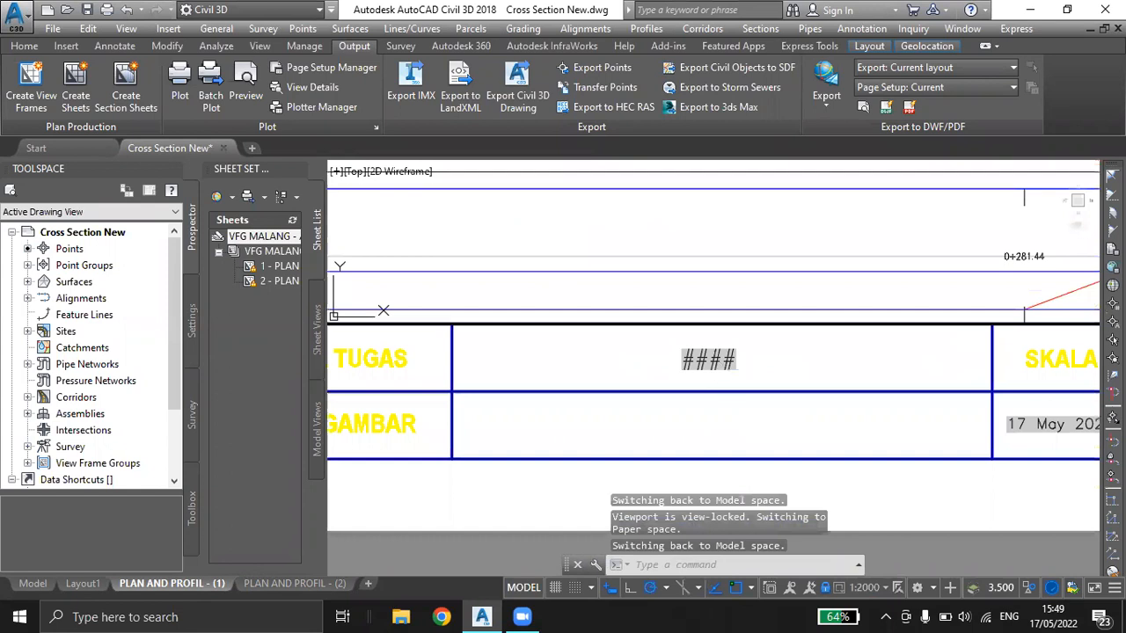
double_click(716, 359)
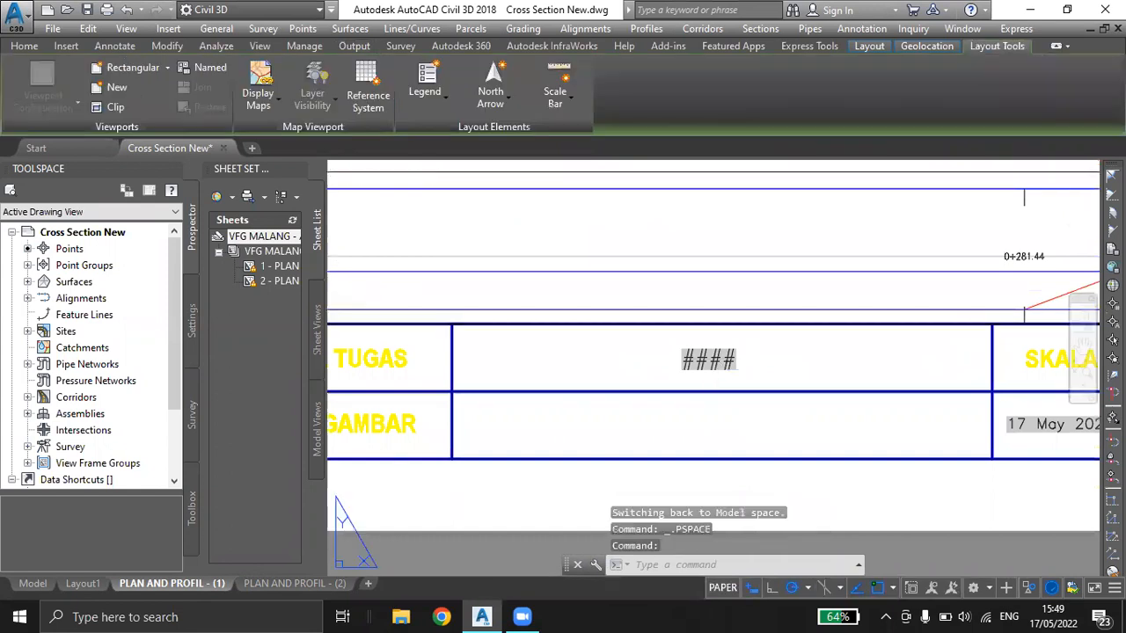
double_click(582, 344)
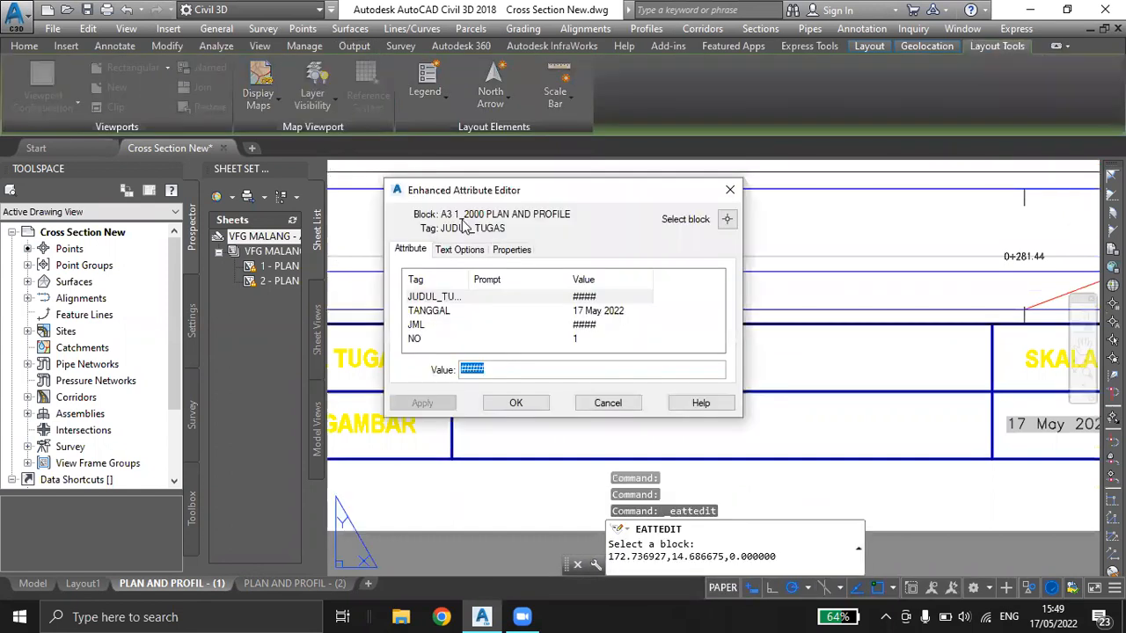
double_click(470, 367)
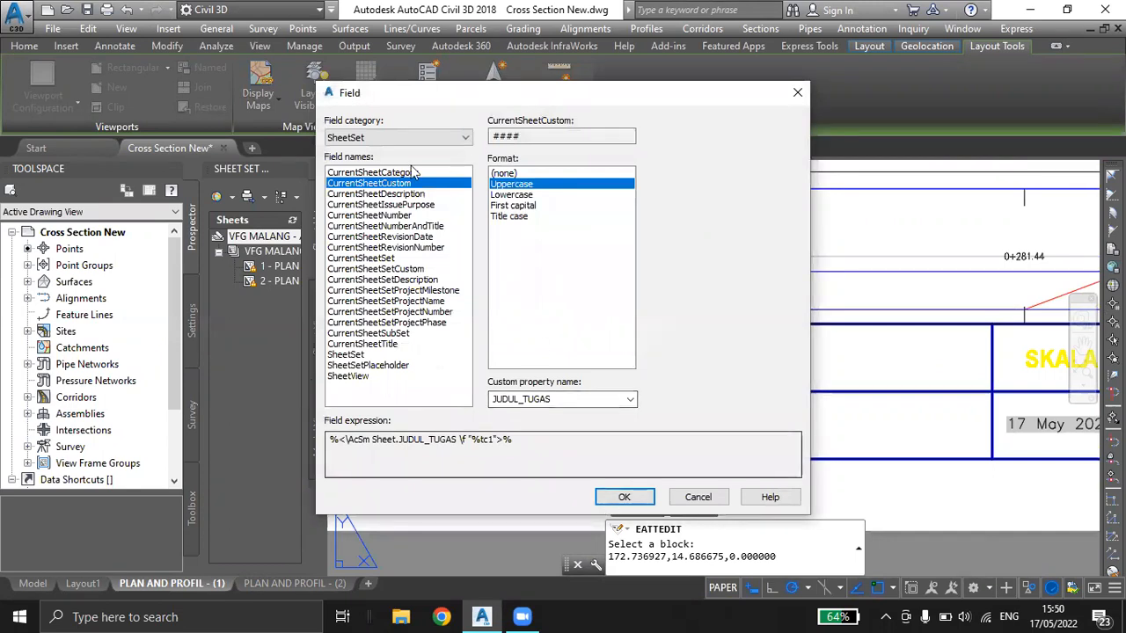
click(624, 497)
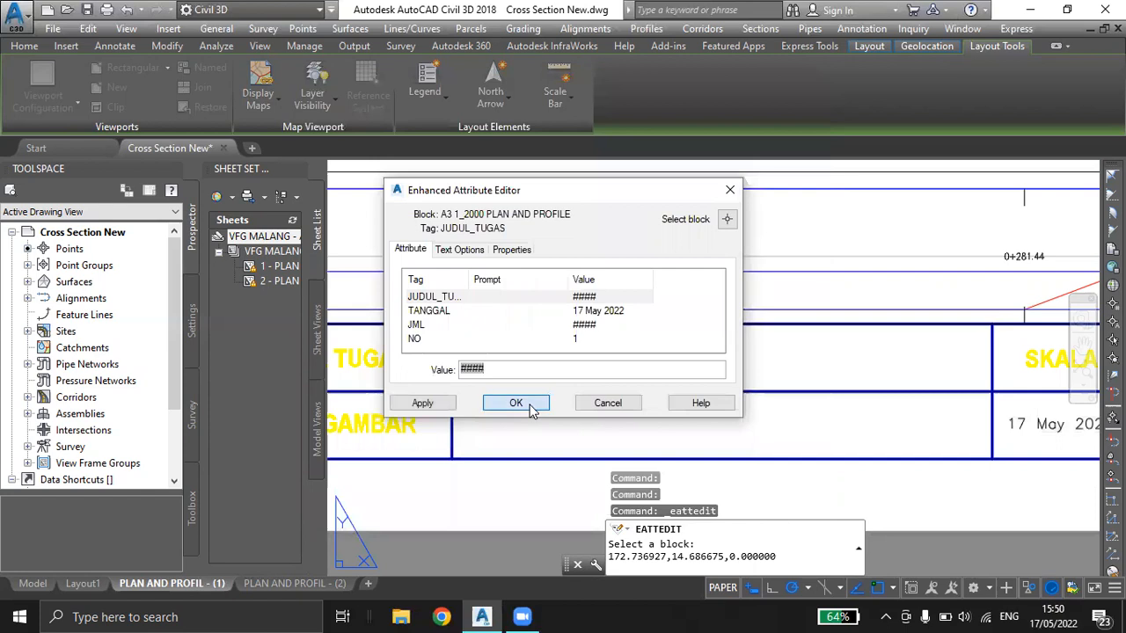
click(529, 403)
scroll(598, 400, down, 2)
middle_drag(535, 414, 688, 401)
middle_drag(583, 414, 646, 407)
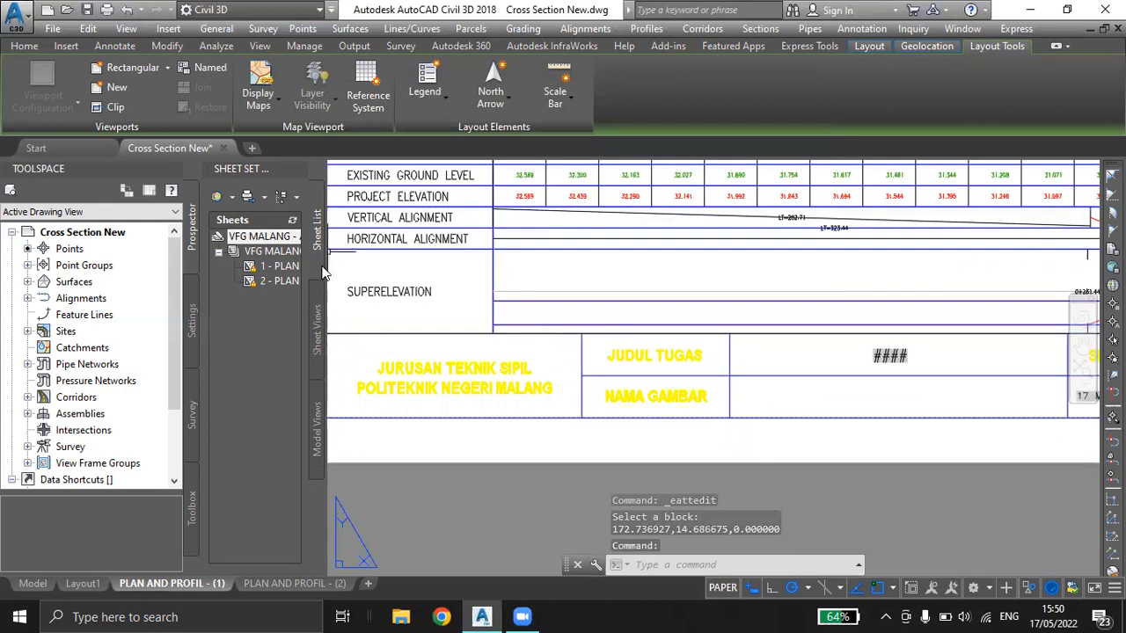
Add a custom property JUDUL_TUGAS to the sheet set with default value PLAN AND PROFIL and owner Sheet Set.
drag(326, 264, 376, 269)
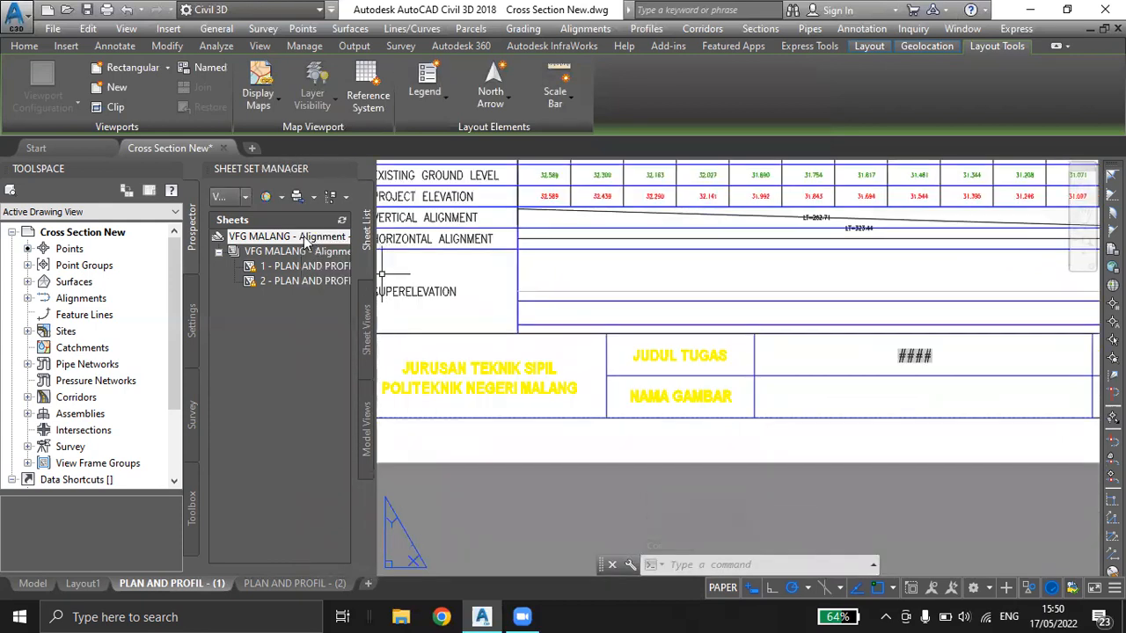
right_click(297, 241)
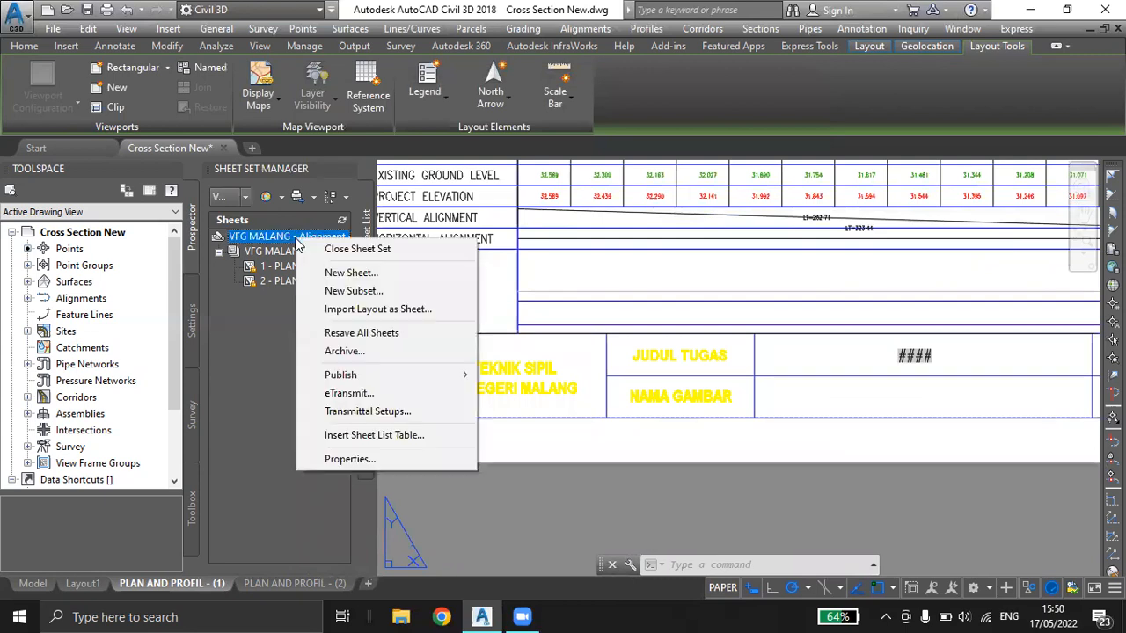
click(352, 458)
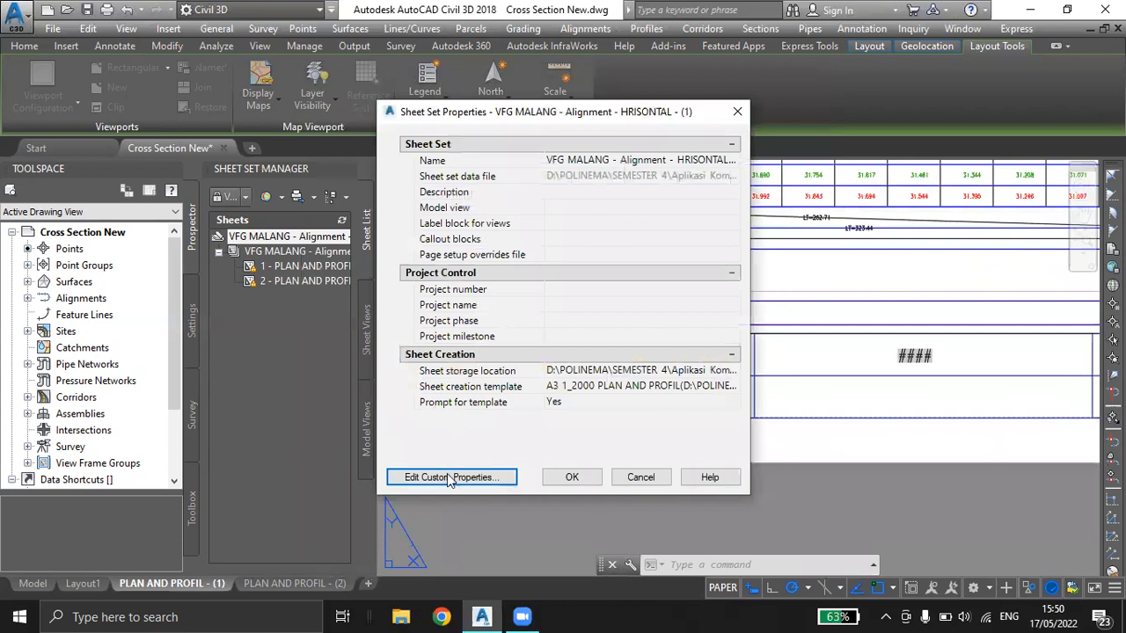
click(466, 485)
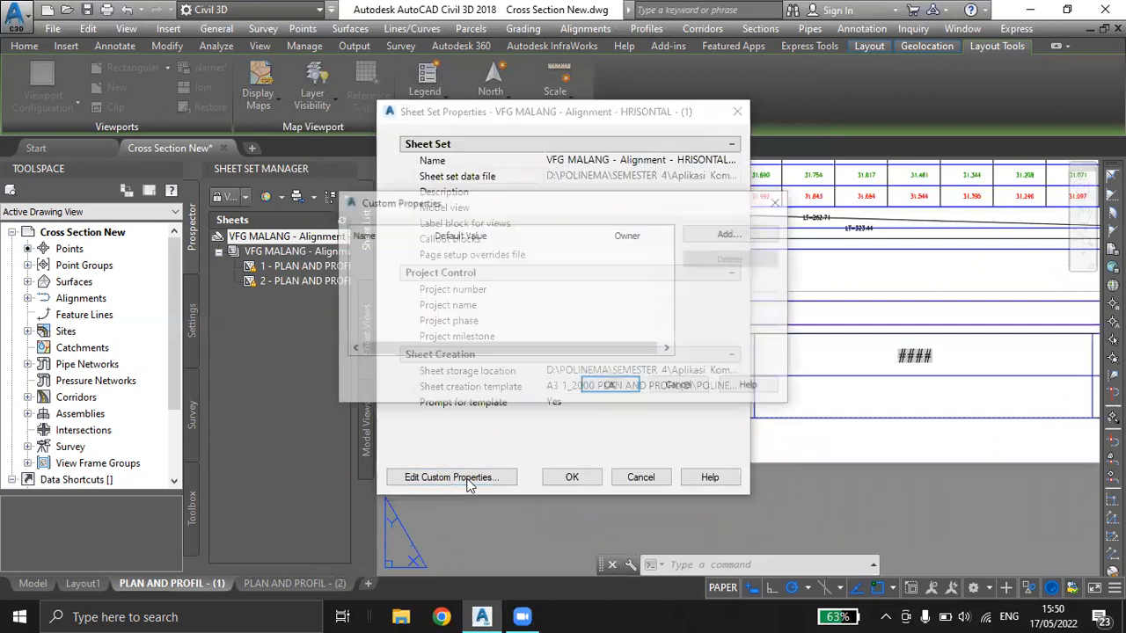
click(723, 234)
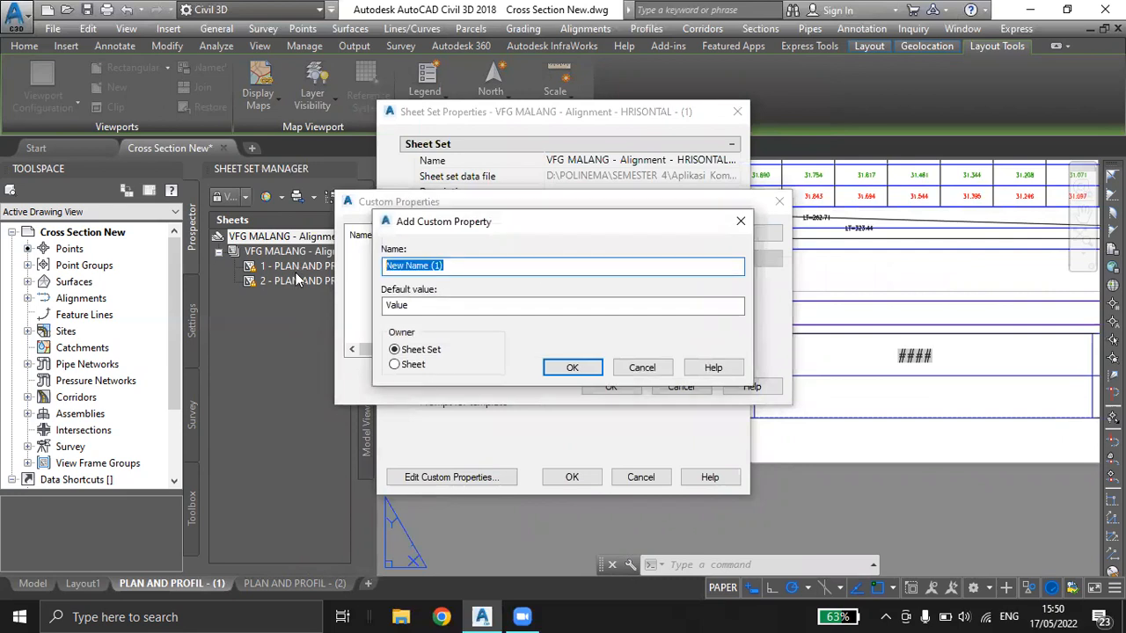
key(Caps_Lock)
text(JUDUL)
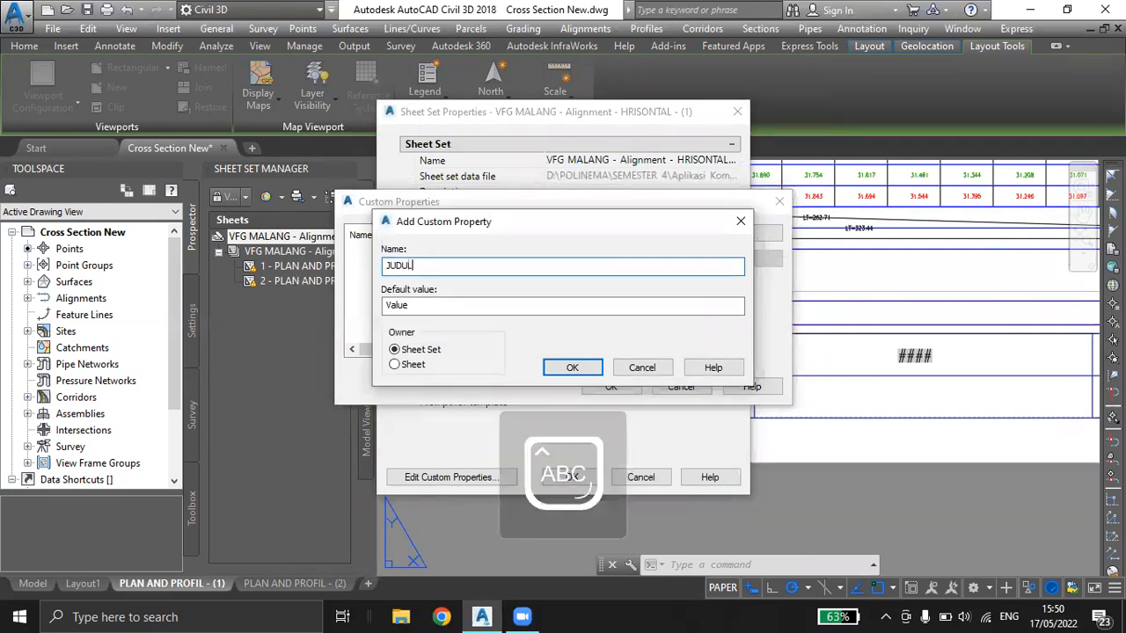
text(_TUGAS)
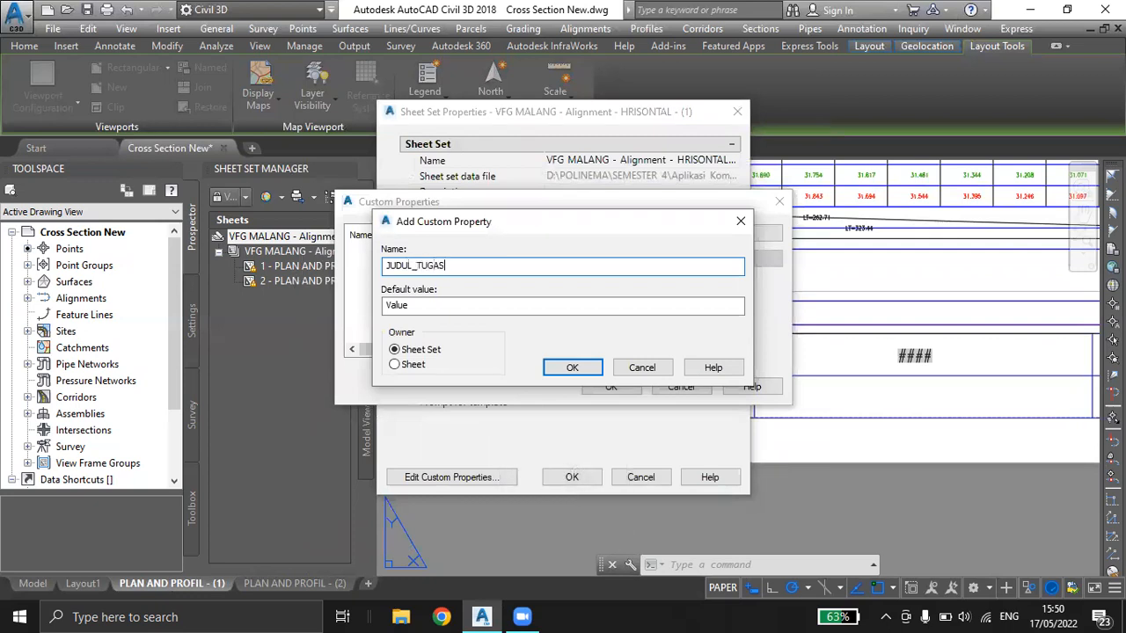
key(Tab)
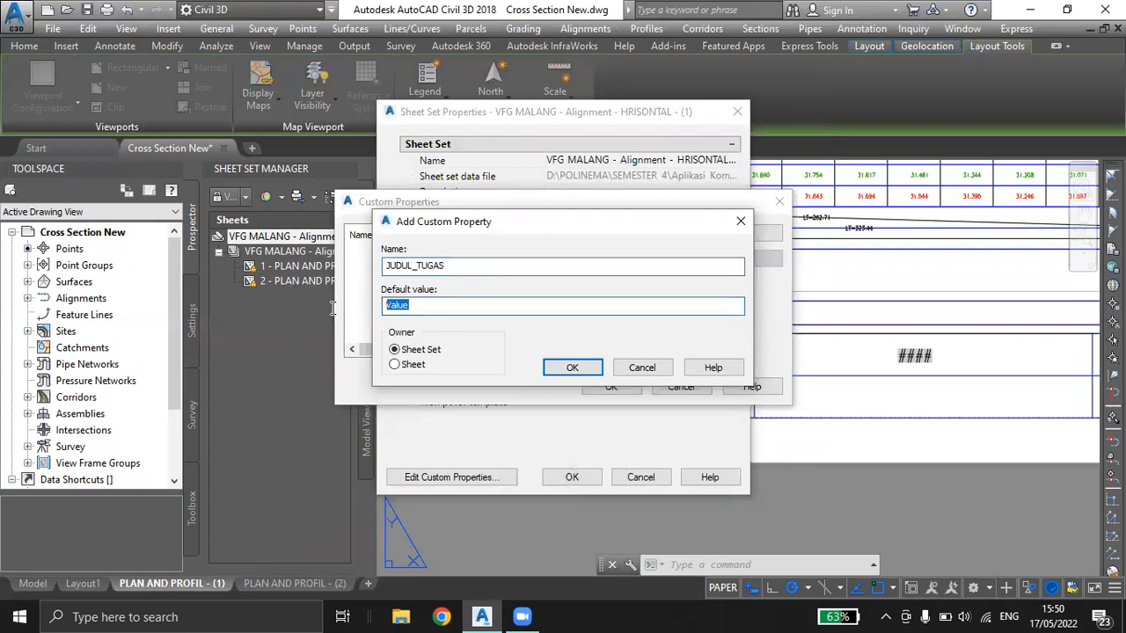
text(PLAN AND PROFIL)
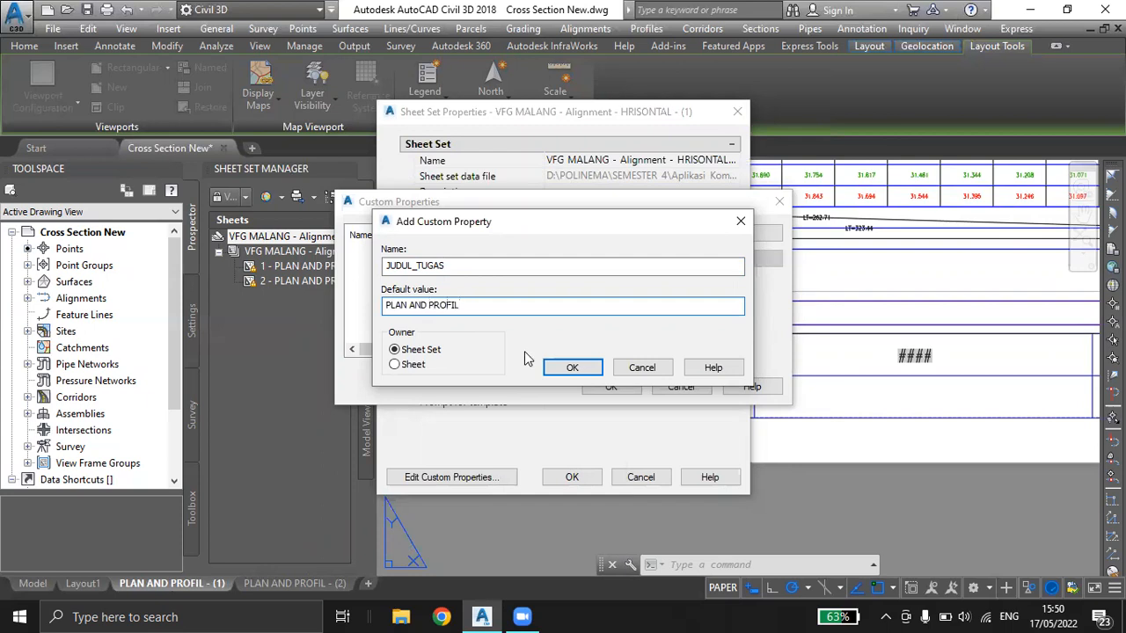
click(572, 367)
click(610, 385)
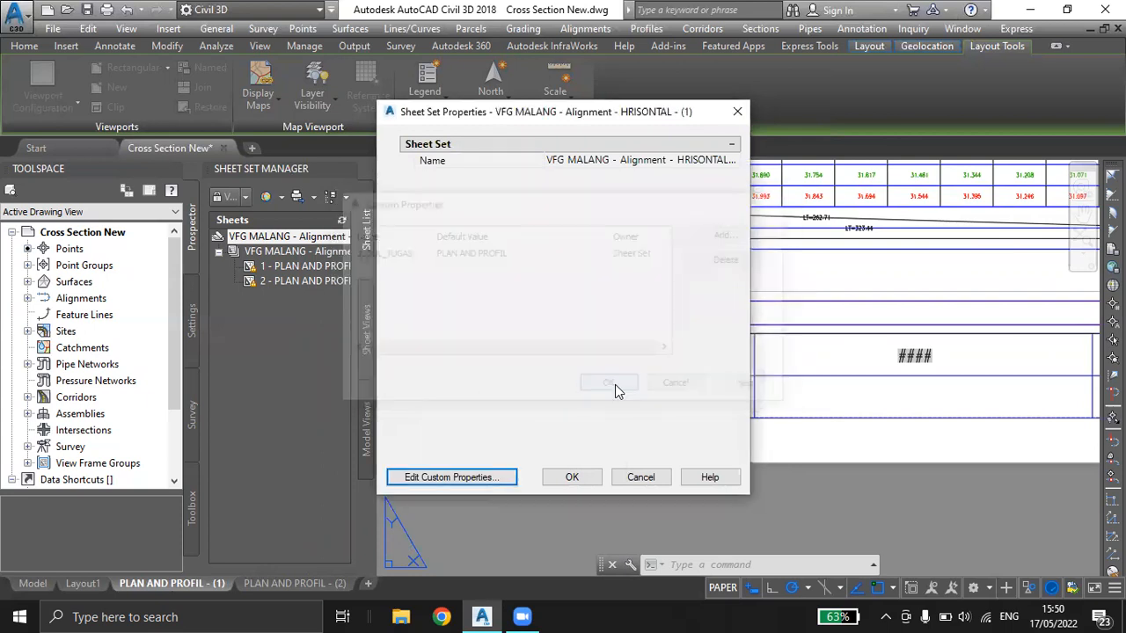
click(572, 477)
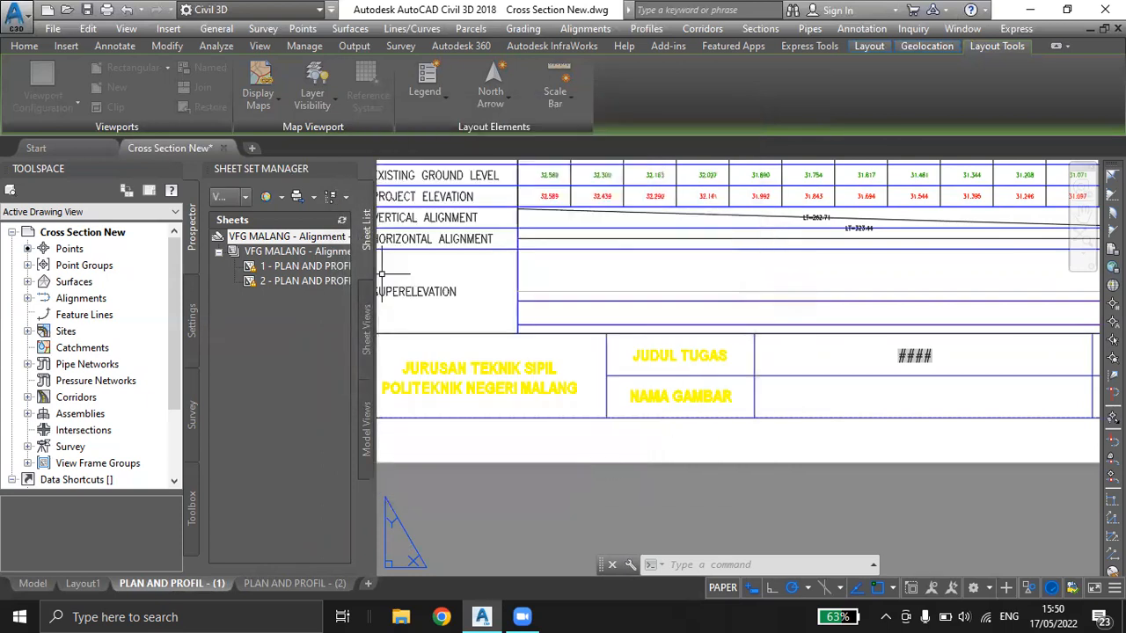
Regenerate the whole drawing twice to try to refresh the title block's JUDUL TUGAS field.
scroll(808, 395, down, 2)
scroll(808, 394, up, 5)
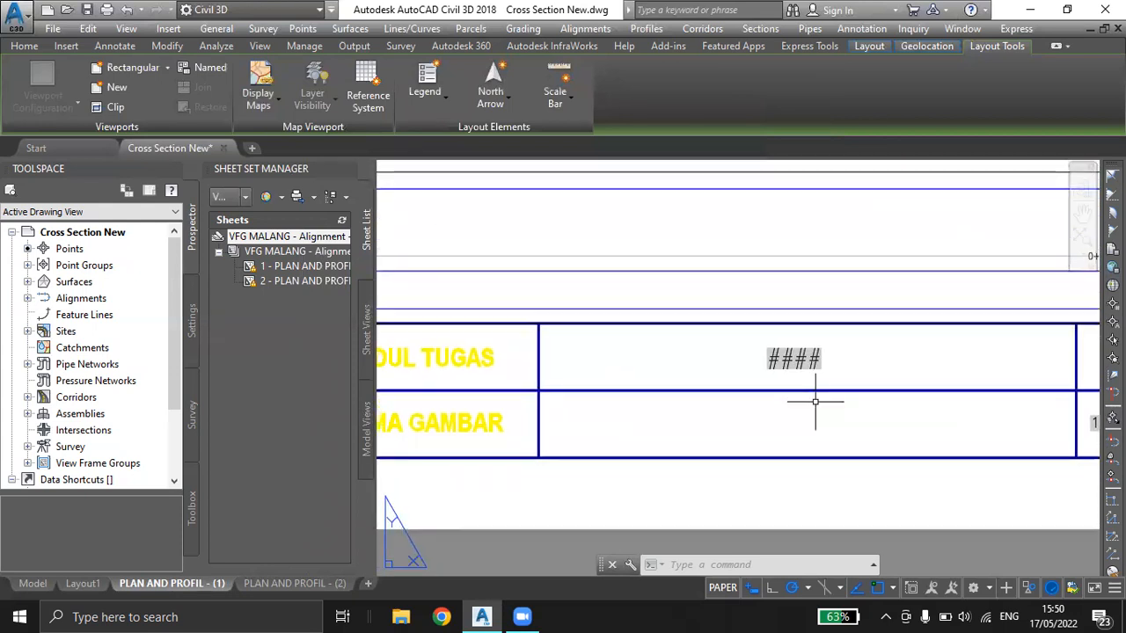
text(REGEN)
text(A)
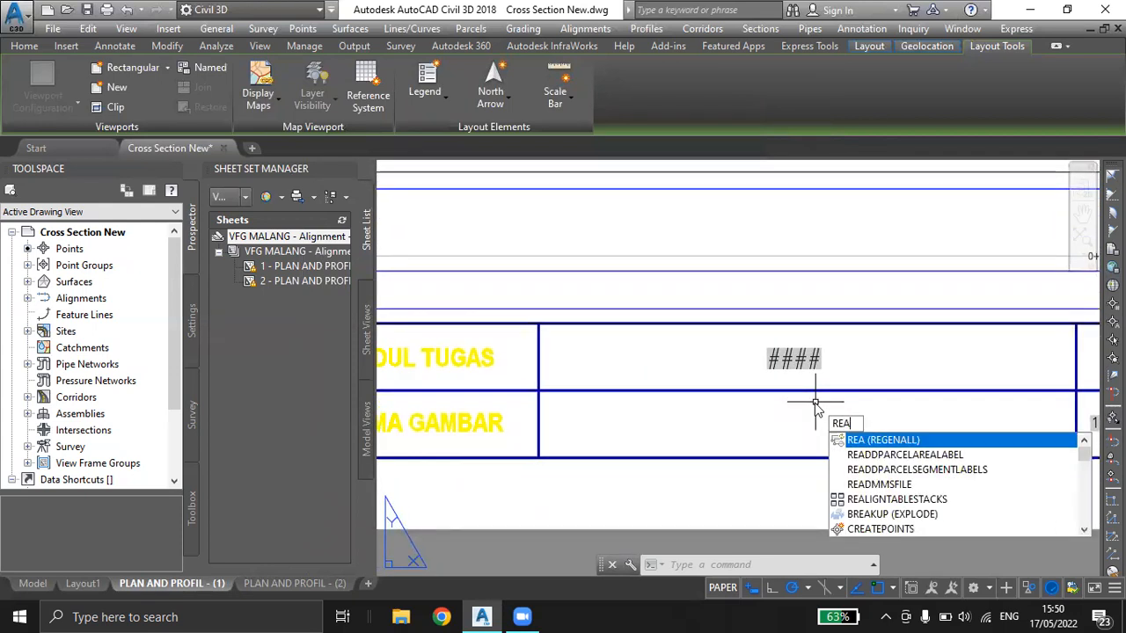
key(Return)
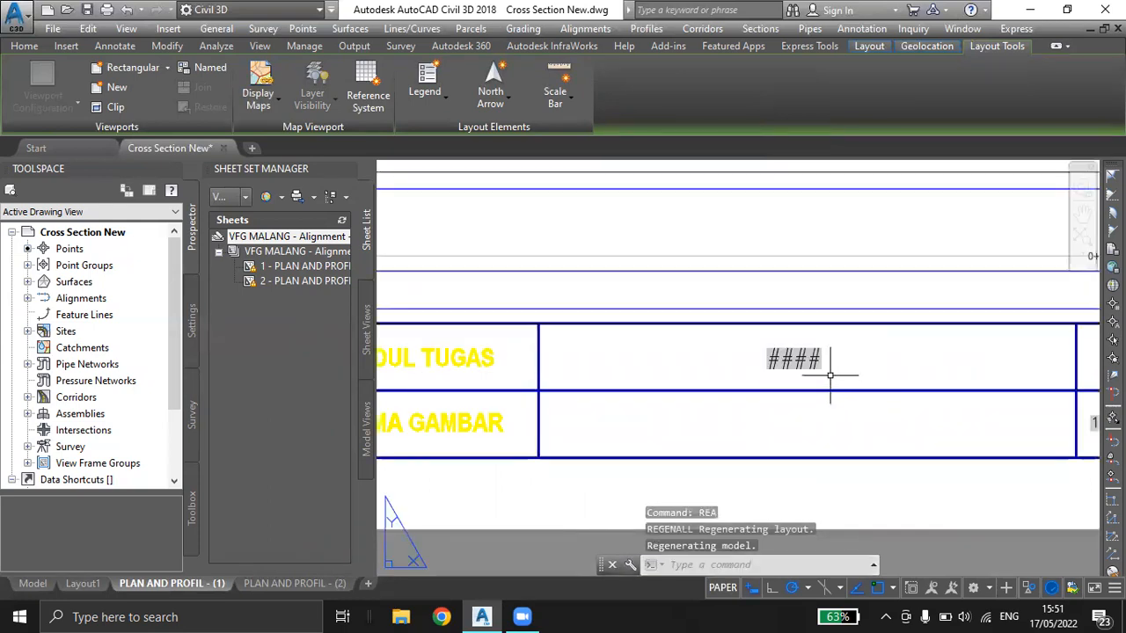
scroll(830, 379, down, 1)
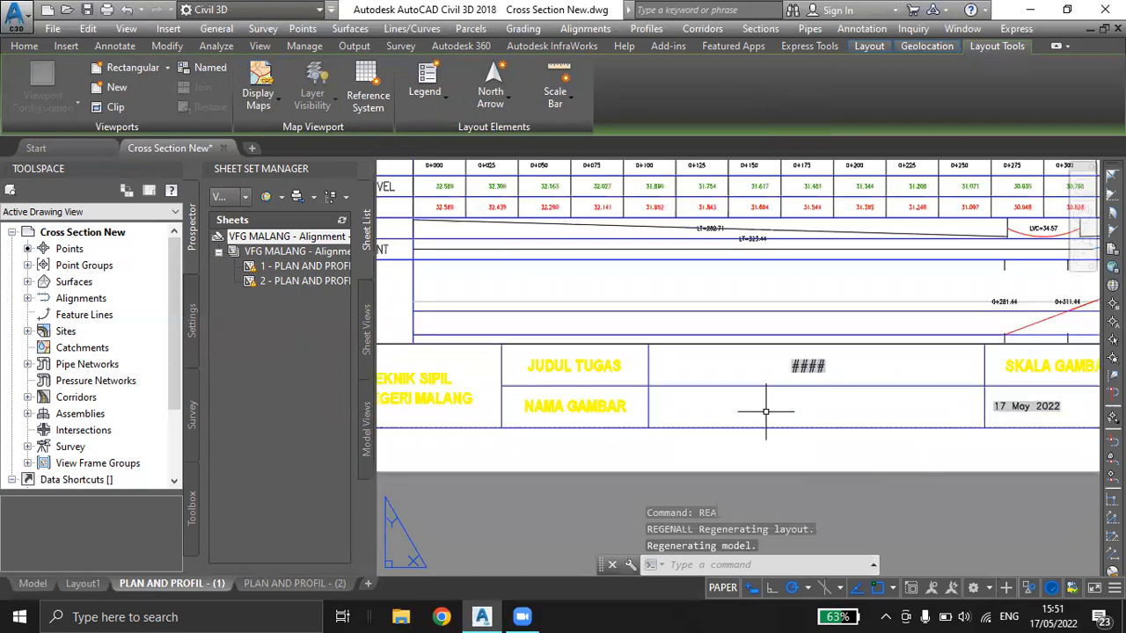
scroll(774, 406, up, 2)
text(REA)
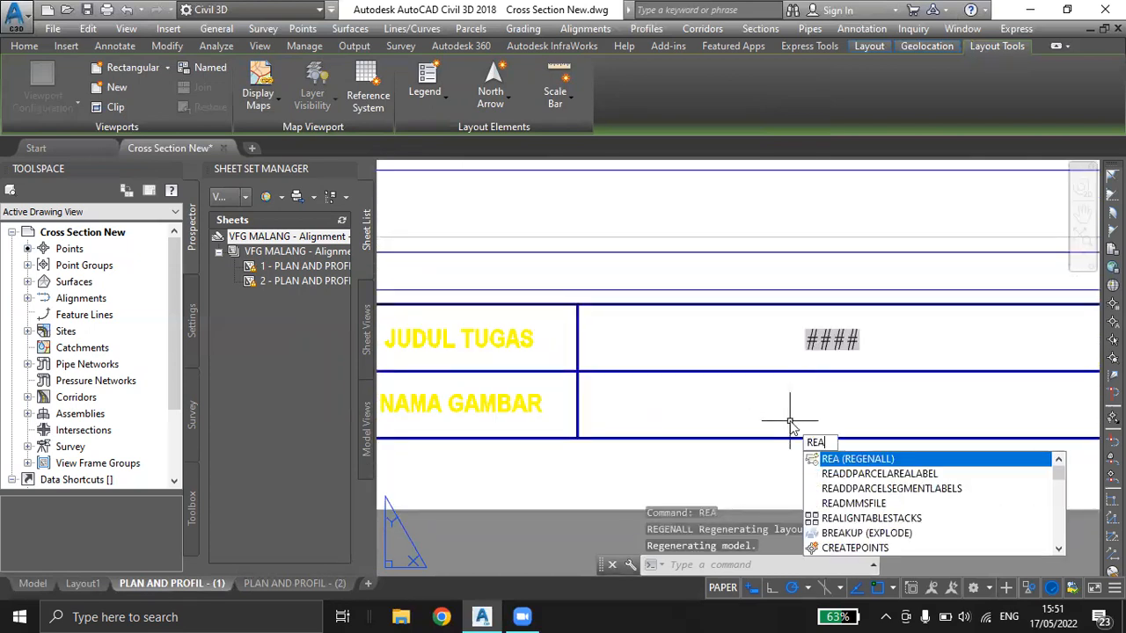
key(Return)
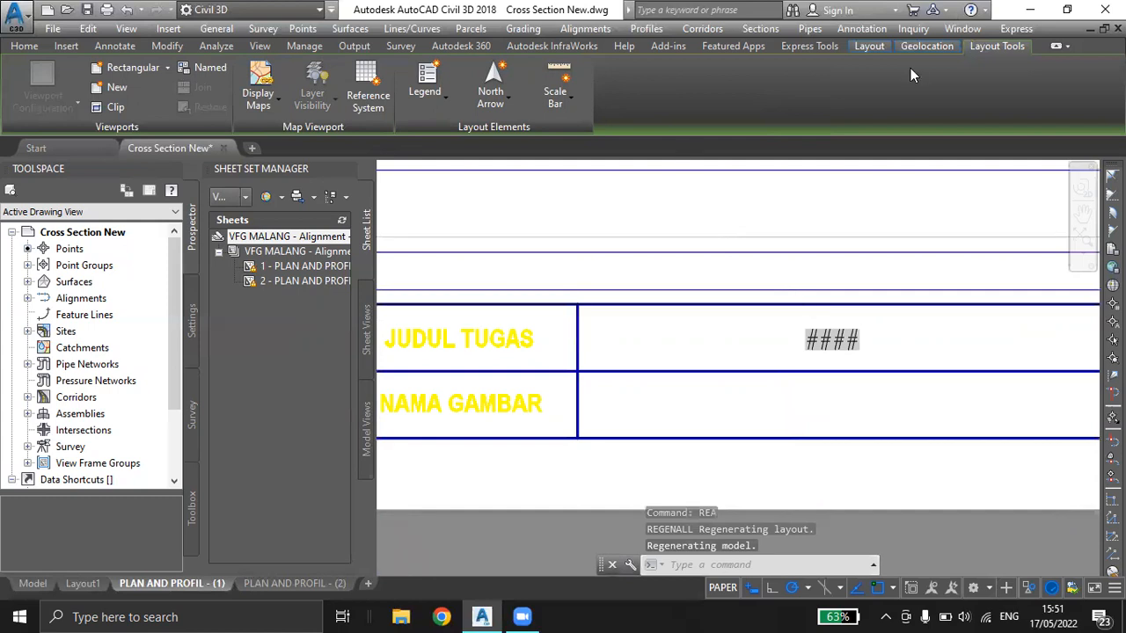
Delete the JUDUL_TUGAS custom property from the sheet set's custom properties.
scroll(674, 357, down, 2)
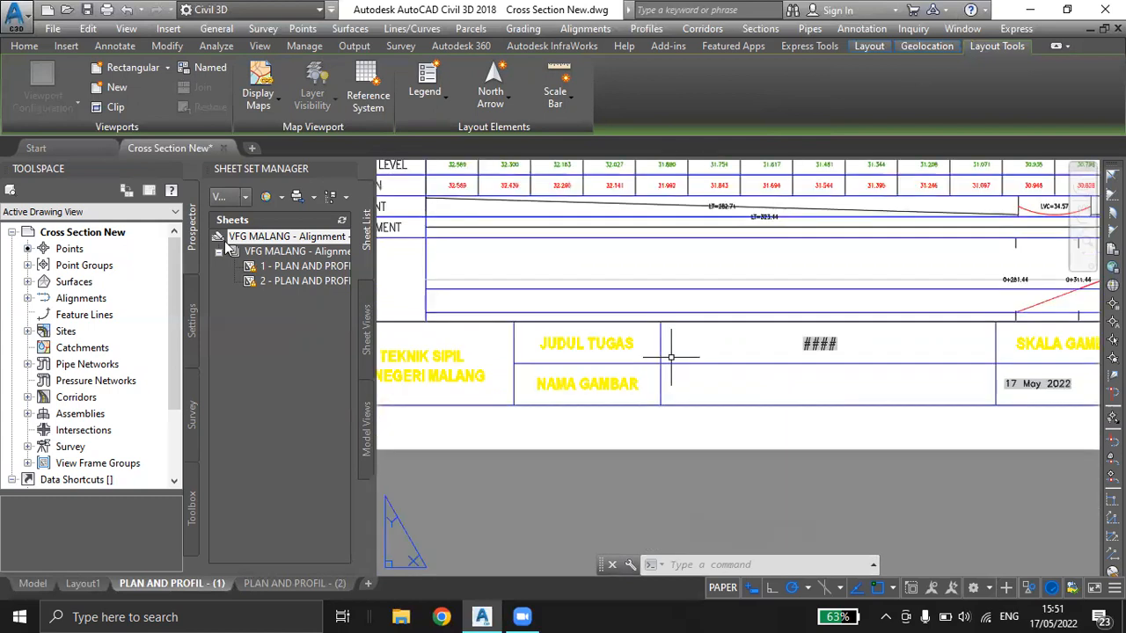
right_click(302, 240)
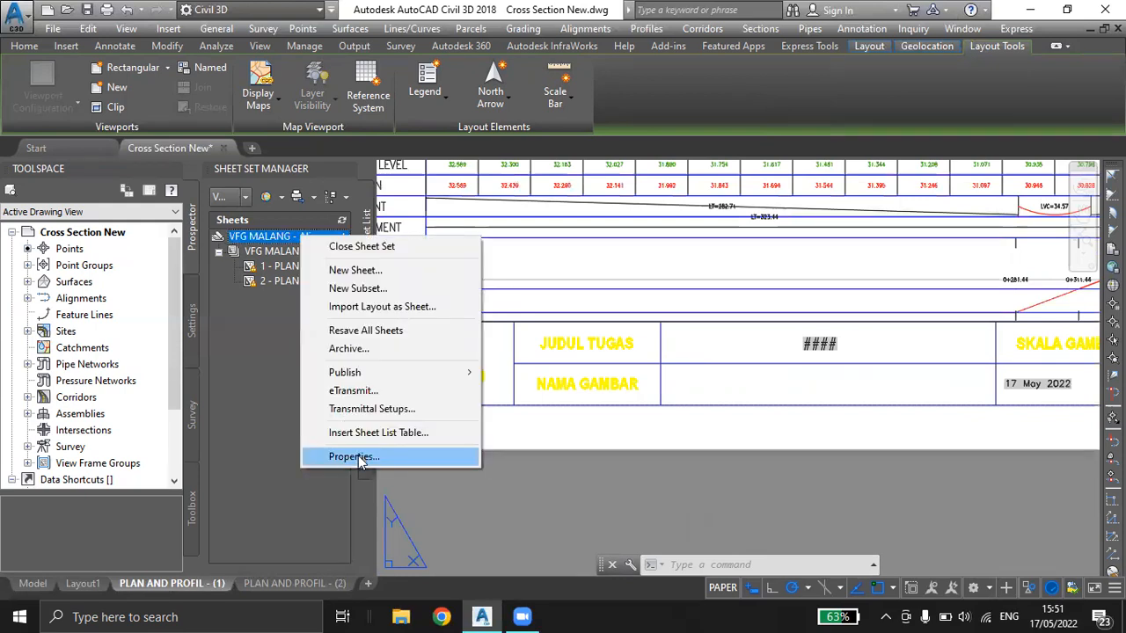
click(355, 457)
click(461, 480)
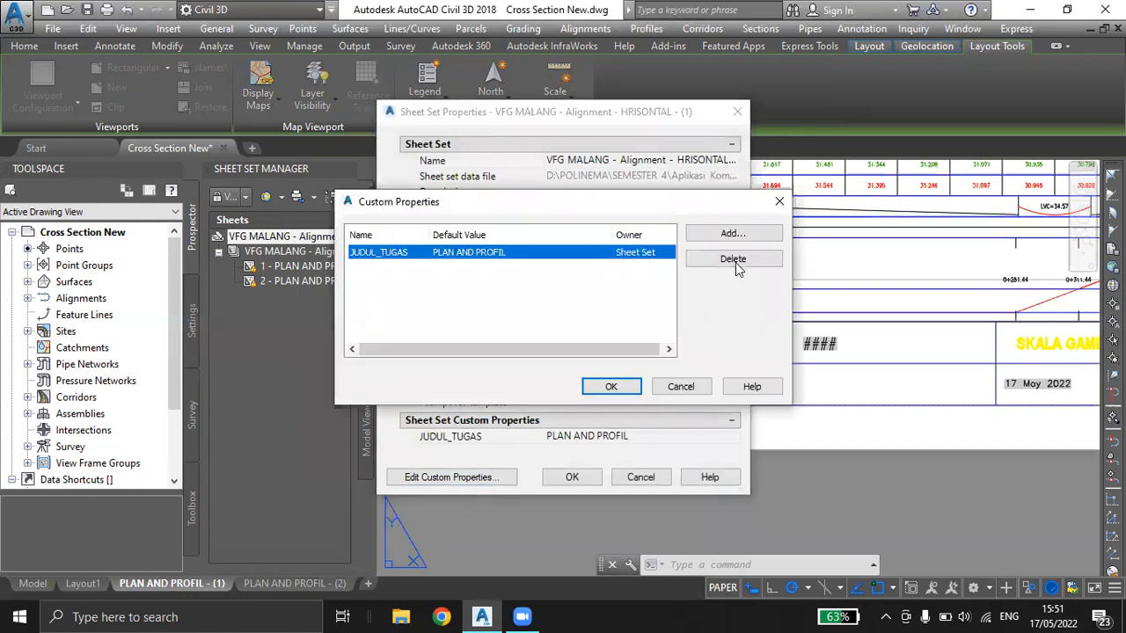
click(734, 258)
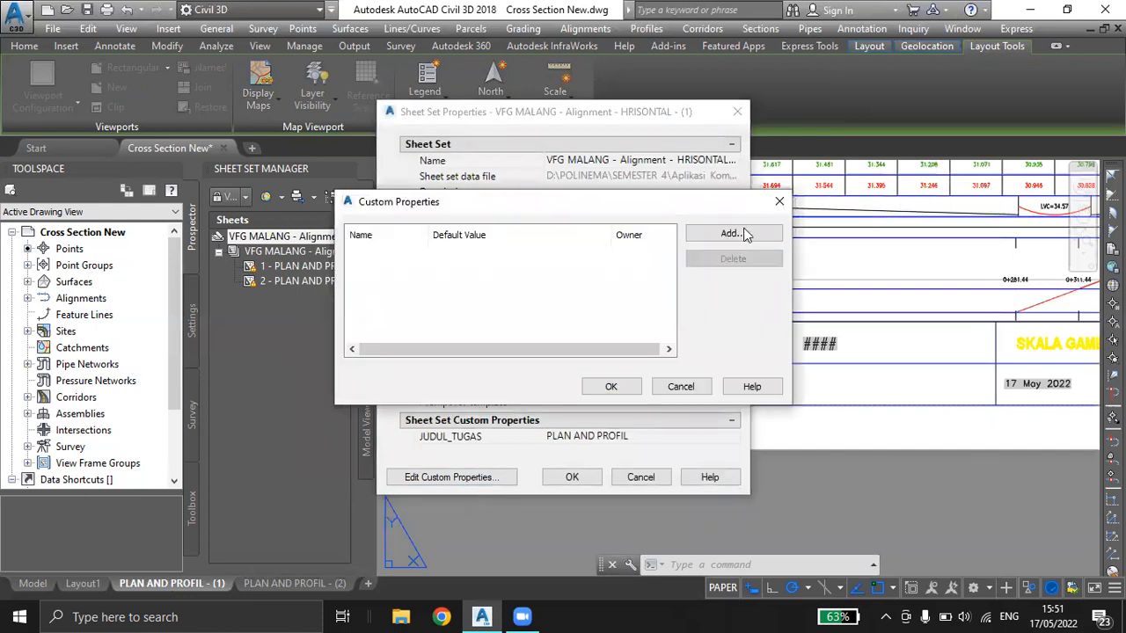
Add a custom property JUDUL_TUGAS with default value PLAN AND PROFILE and owner Sheet, and accept the sheet set properties.
click(729, 233)
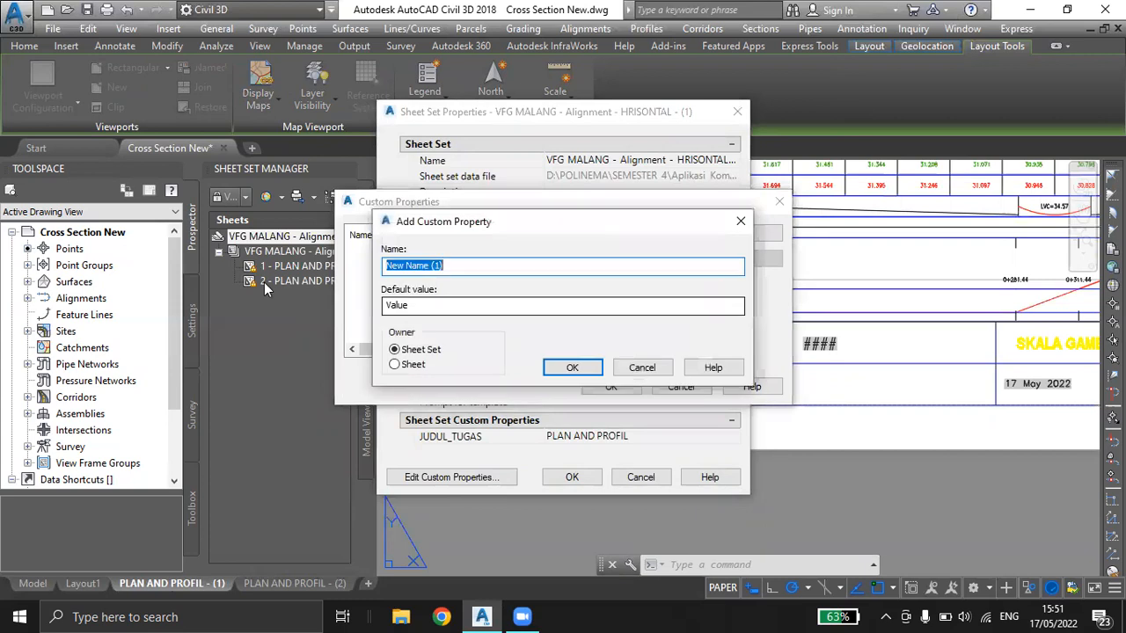
text(JUD)
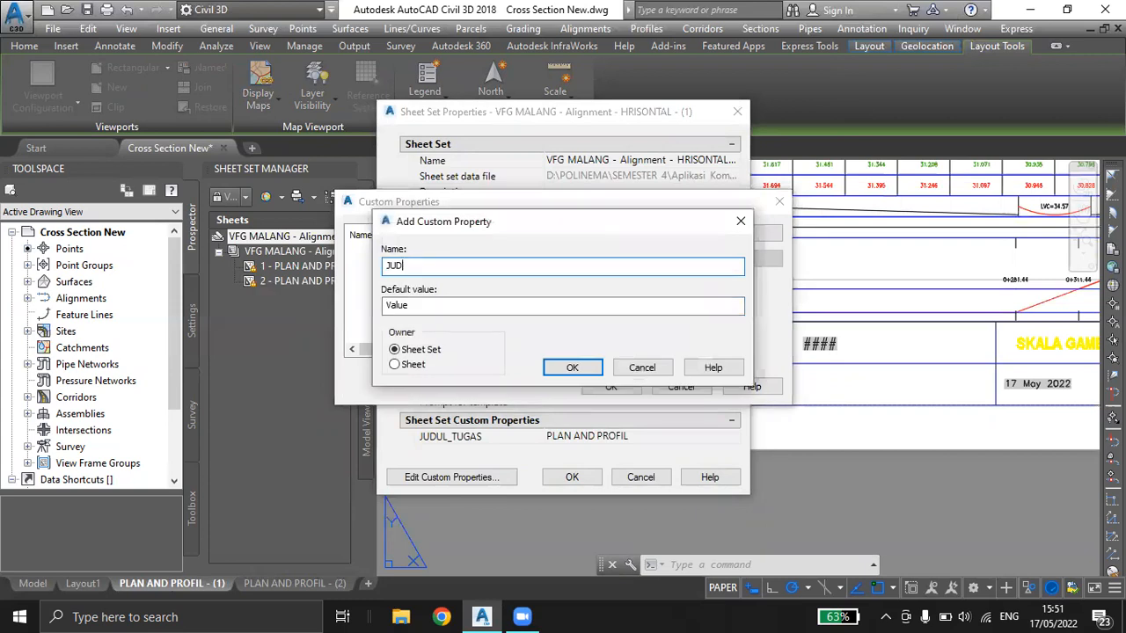
text(UL_TUGAS)
key(Tab)
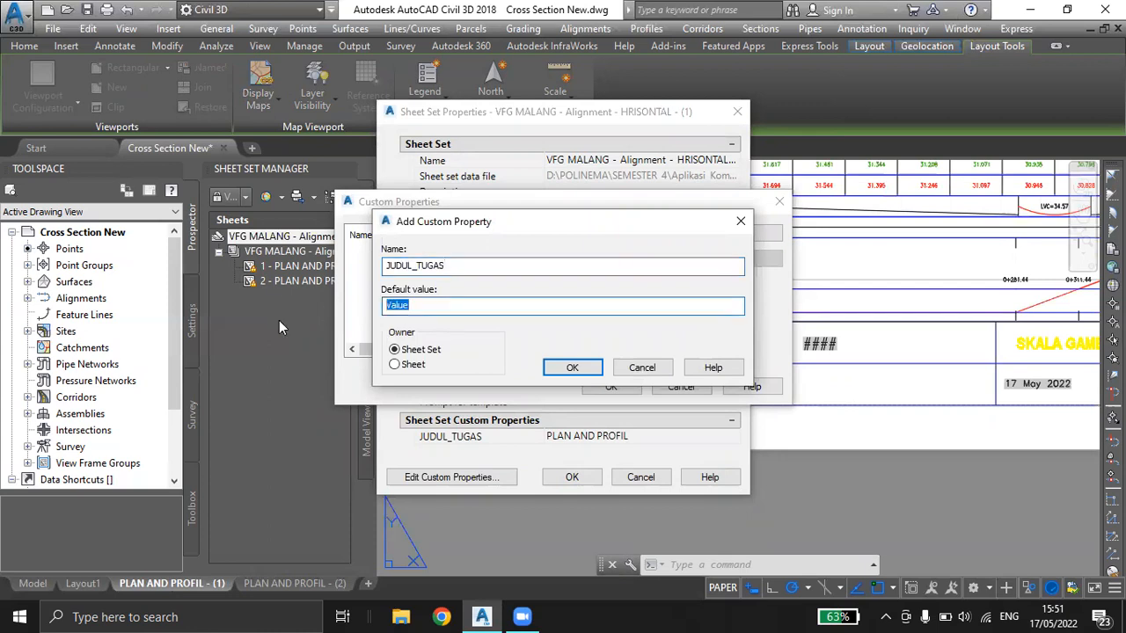
text(PLAN AND PROFILE)
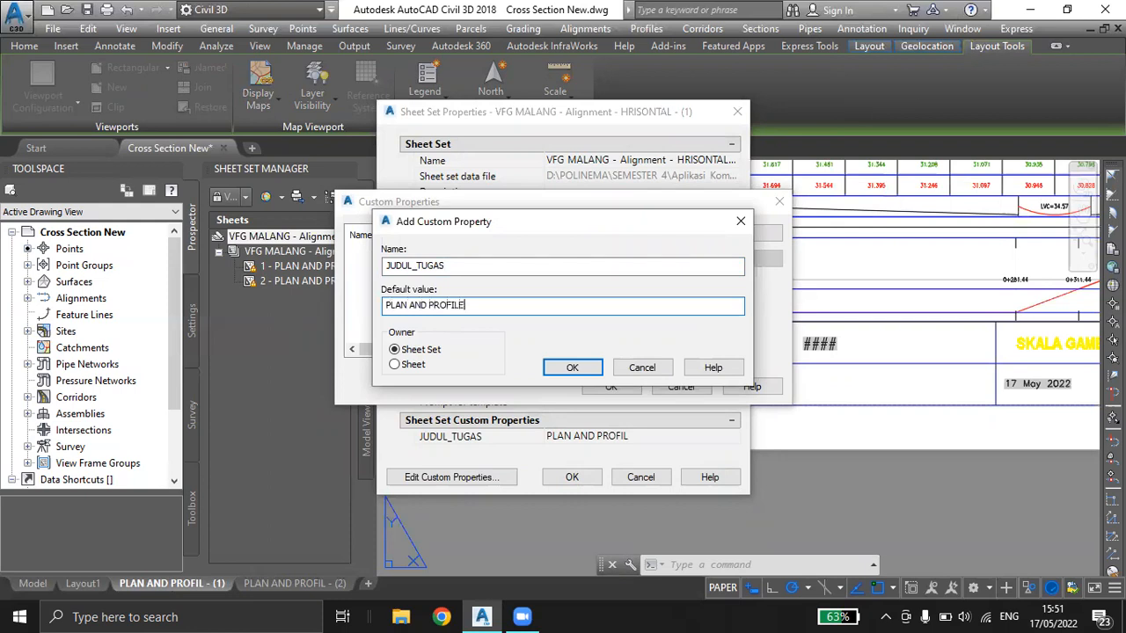
click(394, 365)
click(572, 368)
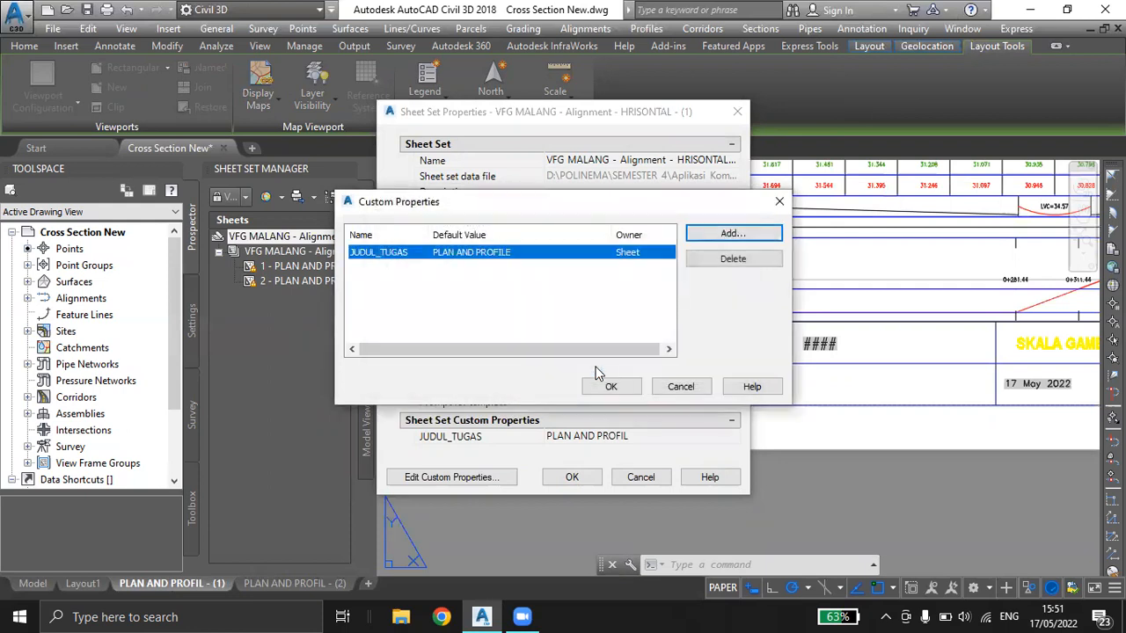
click(610, 387)
click(573, 478)
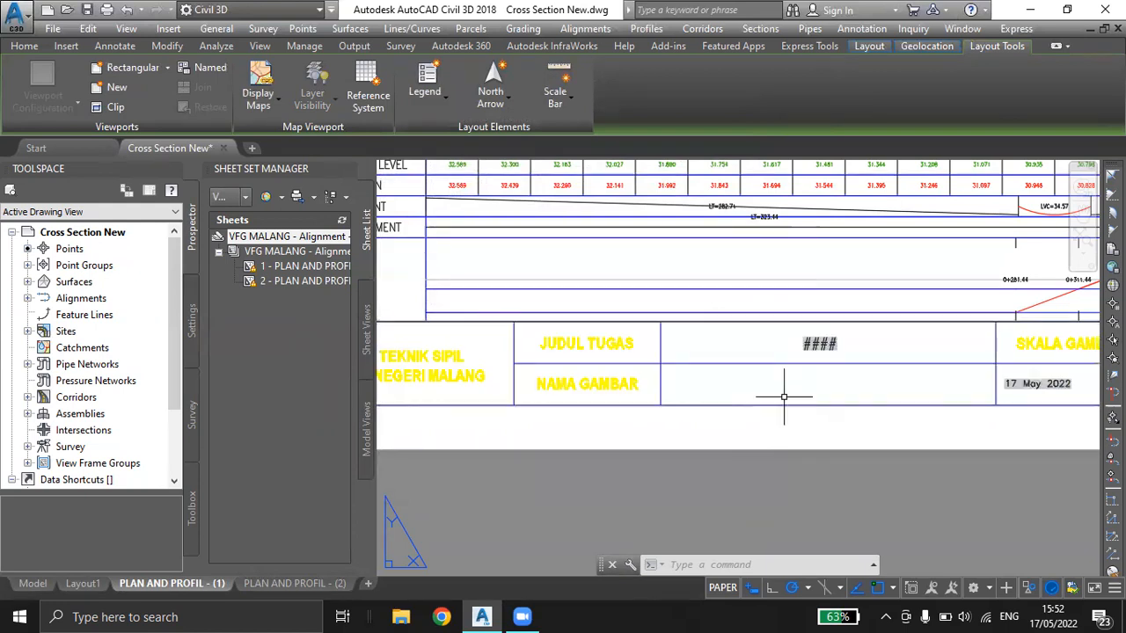
Regenerate all to update the JUDUL TUGAS field, and check the complete plan-and-profile sheet.
text(REA)
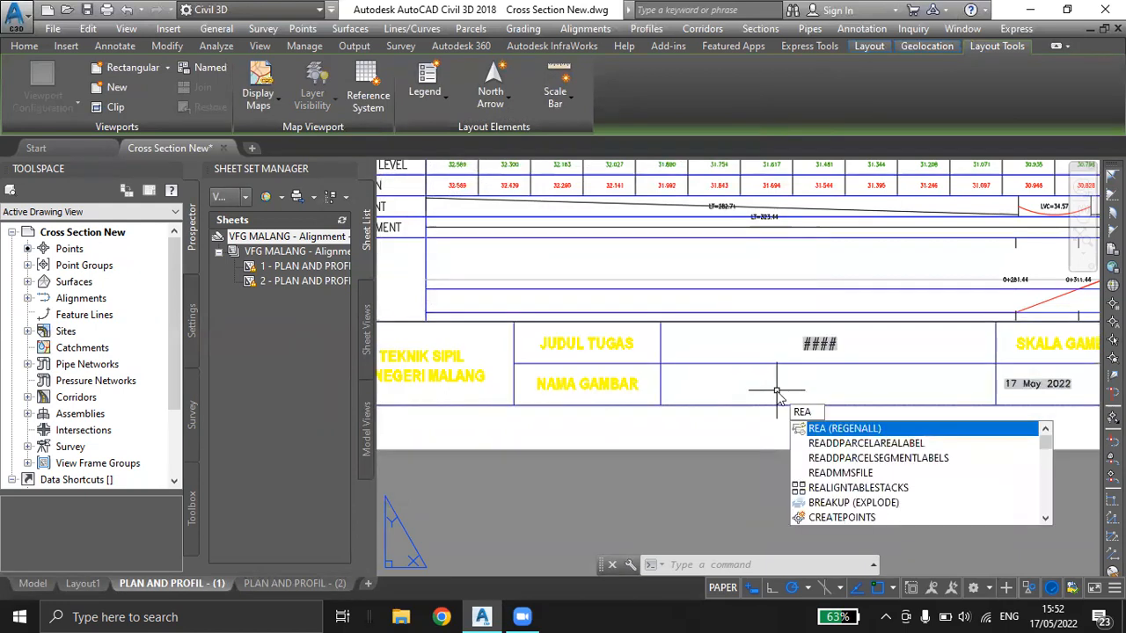
key(Return)
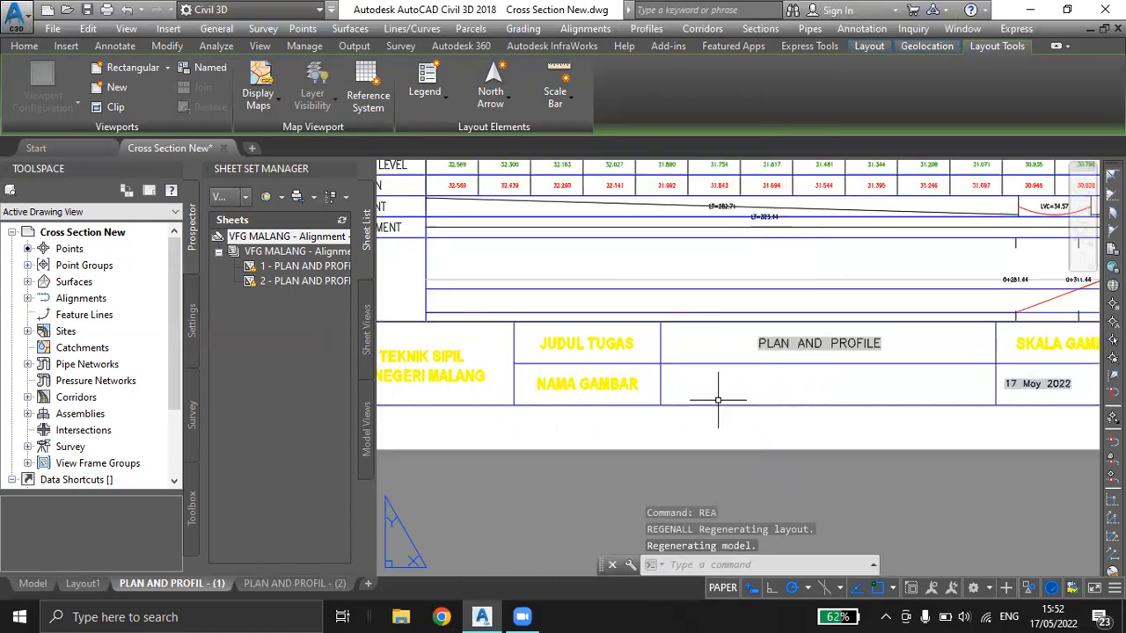
mouse_move(695, 381)
middle_down()
mouse_move(675, 379)
mouse_move(707, 366)
mouse_move(670, 387)
mouse_move(648, 444)
middle_up()
scroll(669, 366, down, 4)
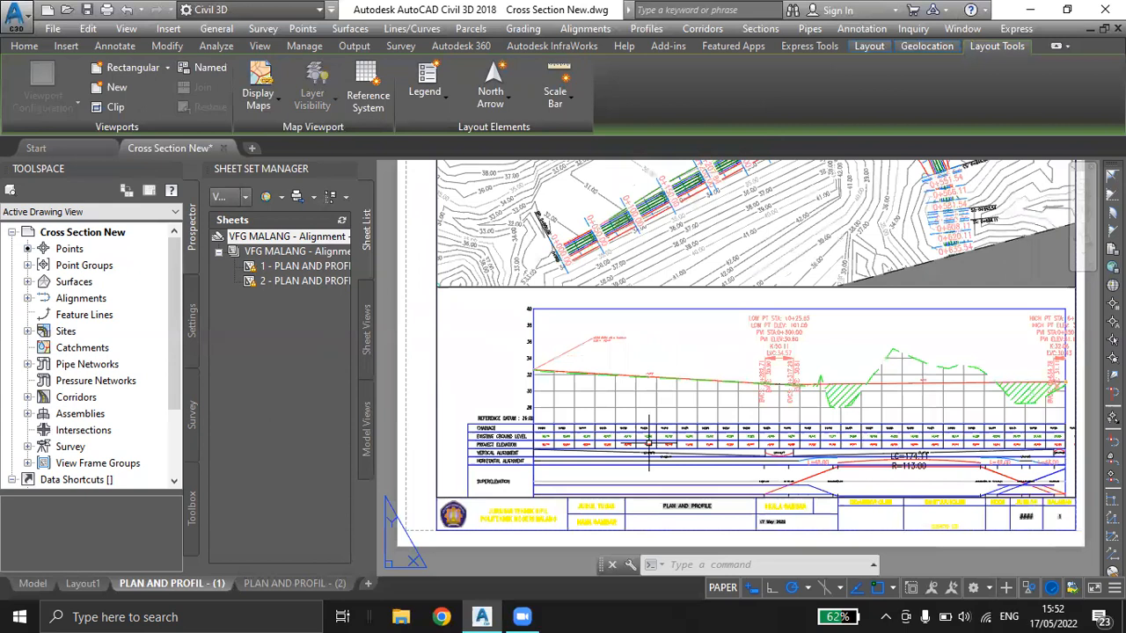
scroll(648, 444, down, 3)
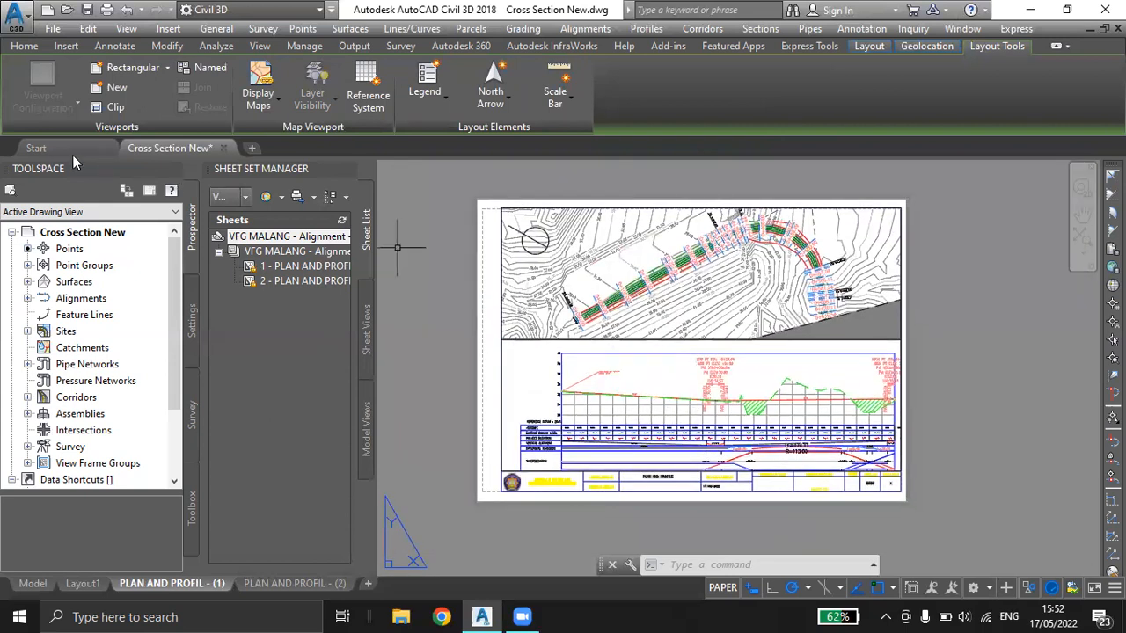
Switch to model space and look over the profile view, the table and the cross-section sheets.
click(35, 588)
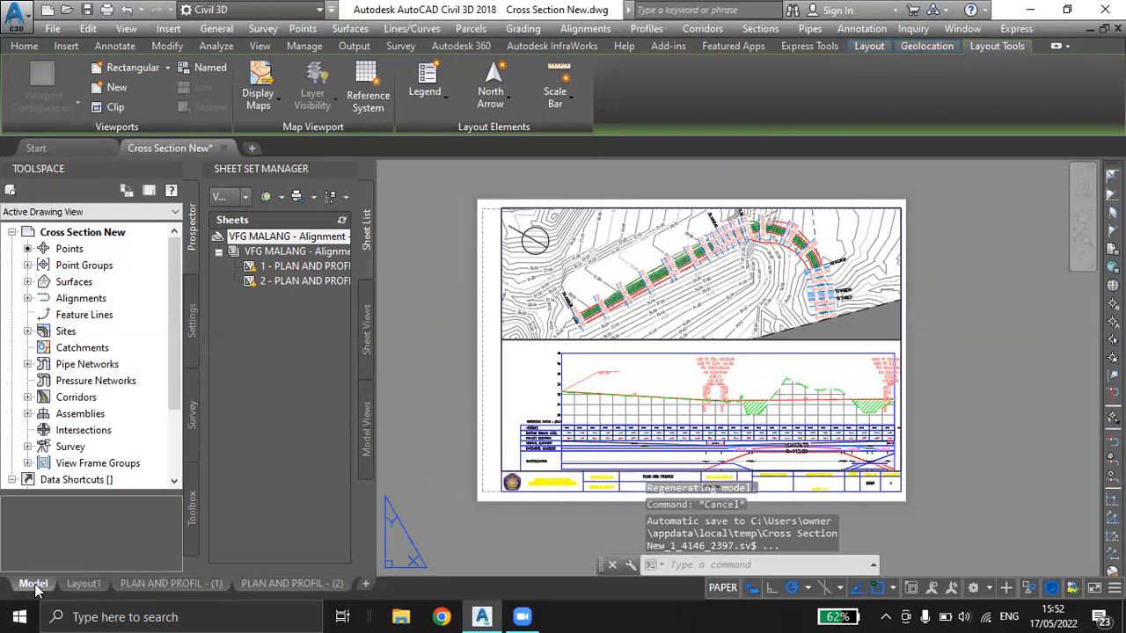
click(44, 584)
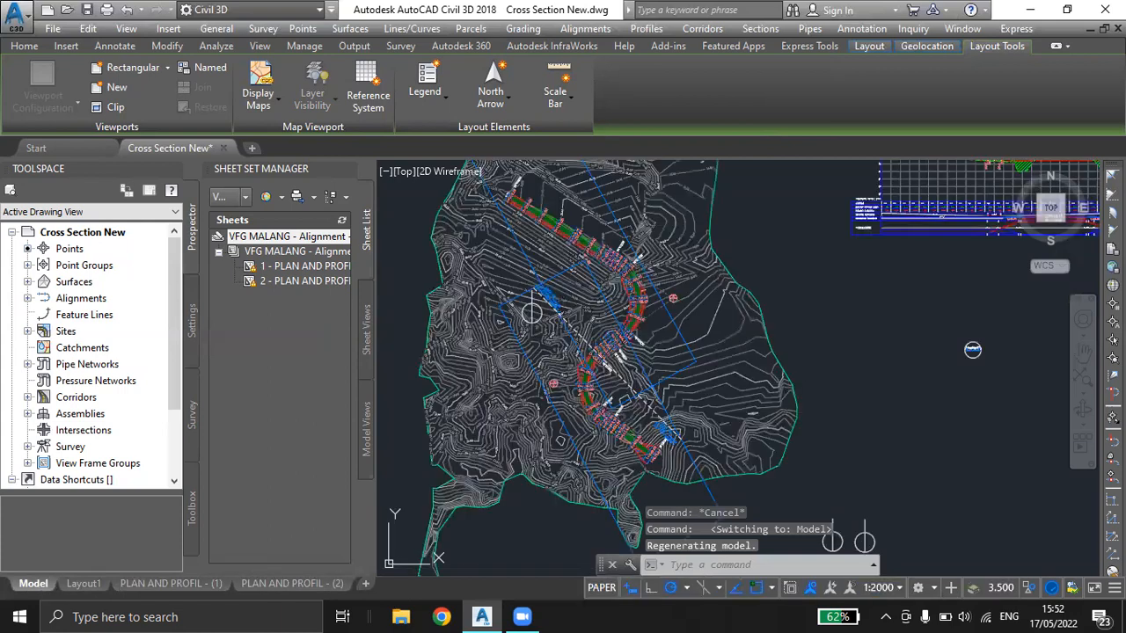
middle_drag(926, 431, 691, 419)
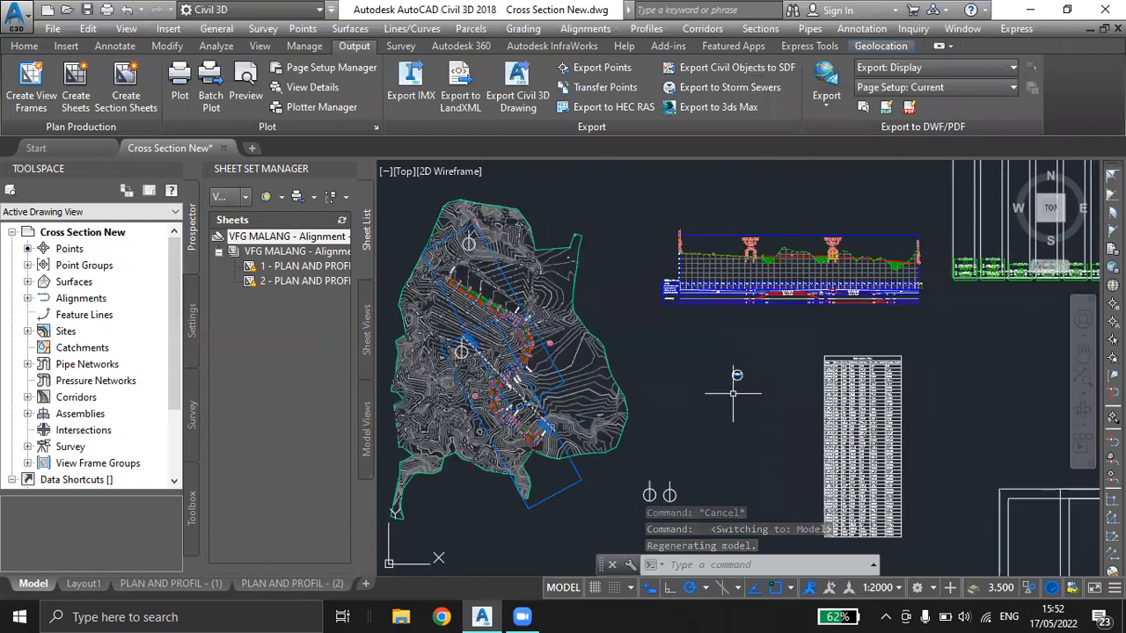
mouse_move(713, 455)
middle_down()
mouse_move(692, 414)
mouse_move(652, 394)
middle_up()
scroll(739, 400, down, 3)
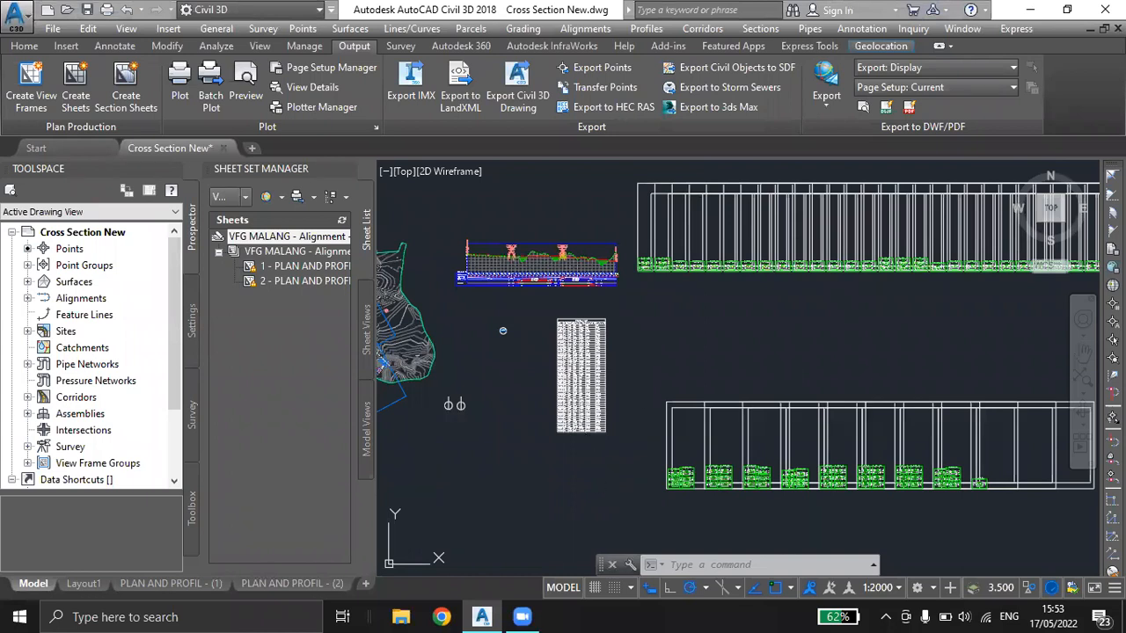
Set the model space annotation scale to 1:500 so the cross-section sheets are laid out at that scale.
middle_drag(572, 484, 611, 426)
middle_drag(819, 362, 734, 342)
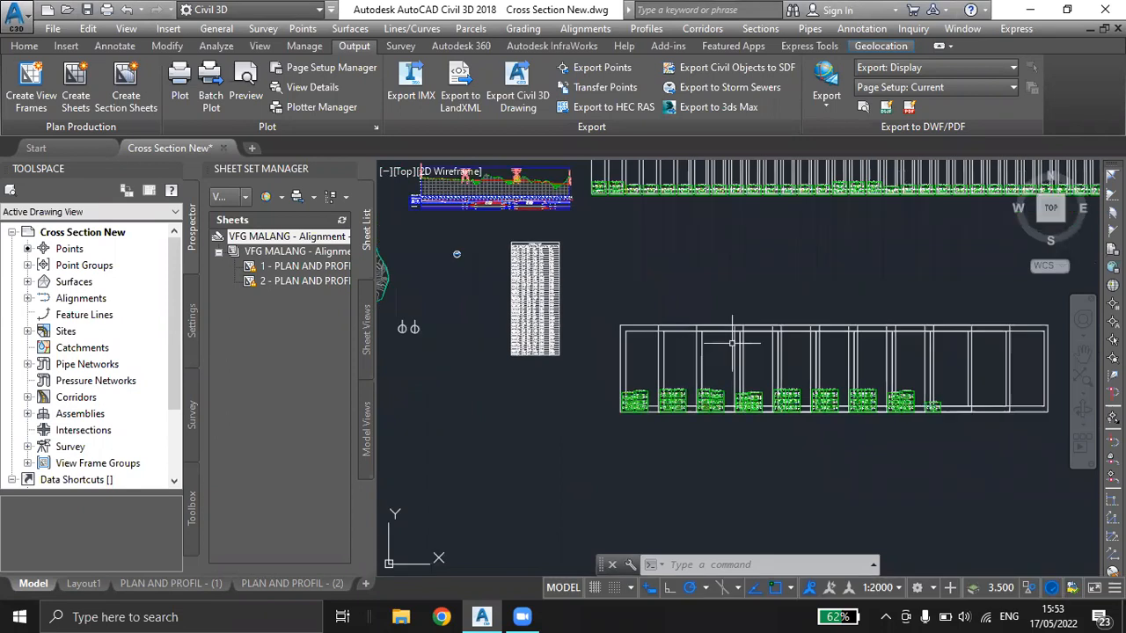
middle_drag(686, 475, 778, 475)
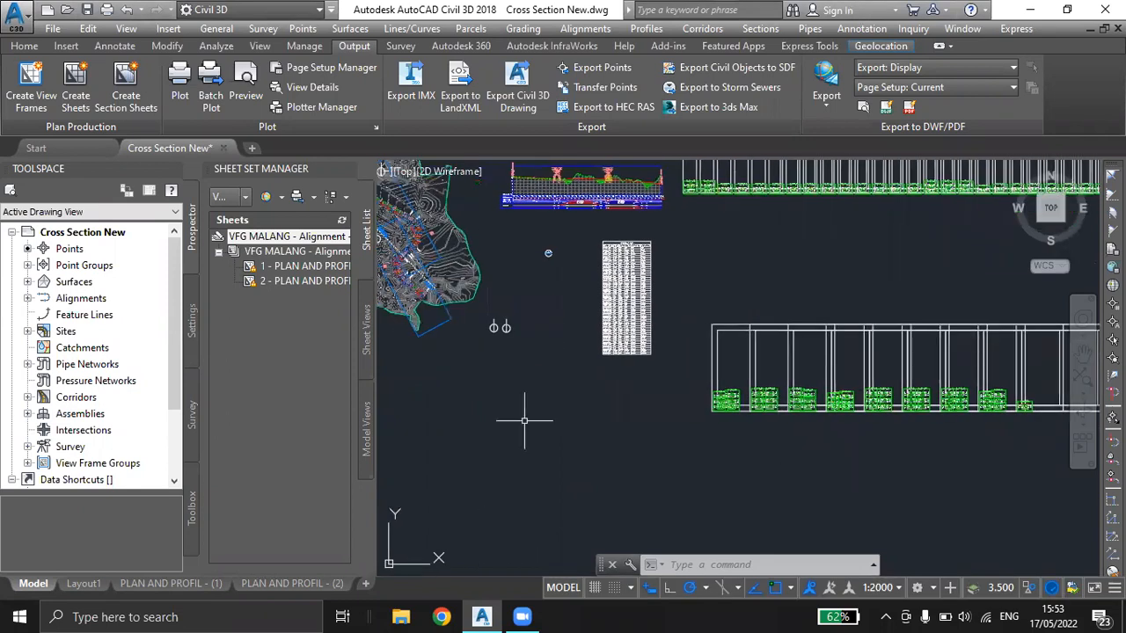
scroll(724, 470, down, 2)
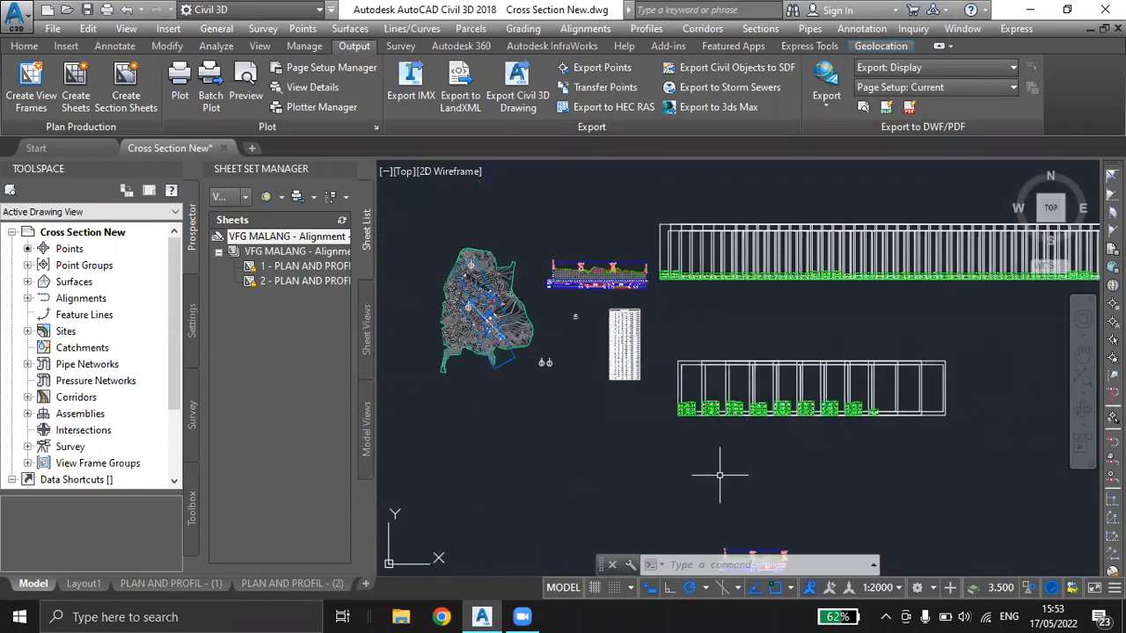
click(898, 588)
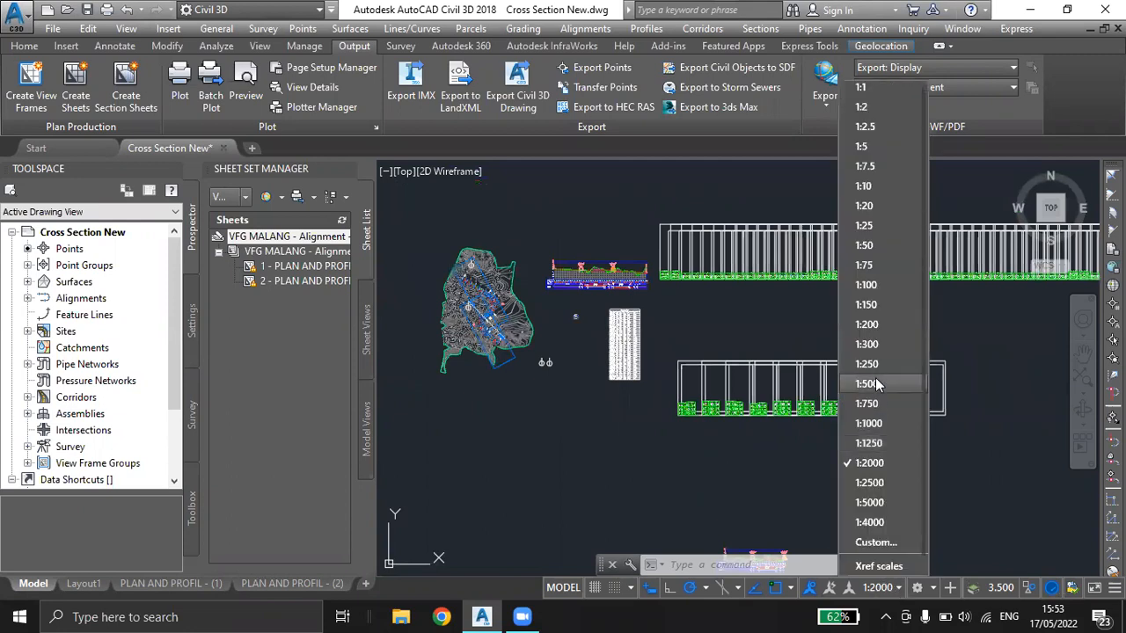
click(867, 384)
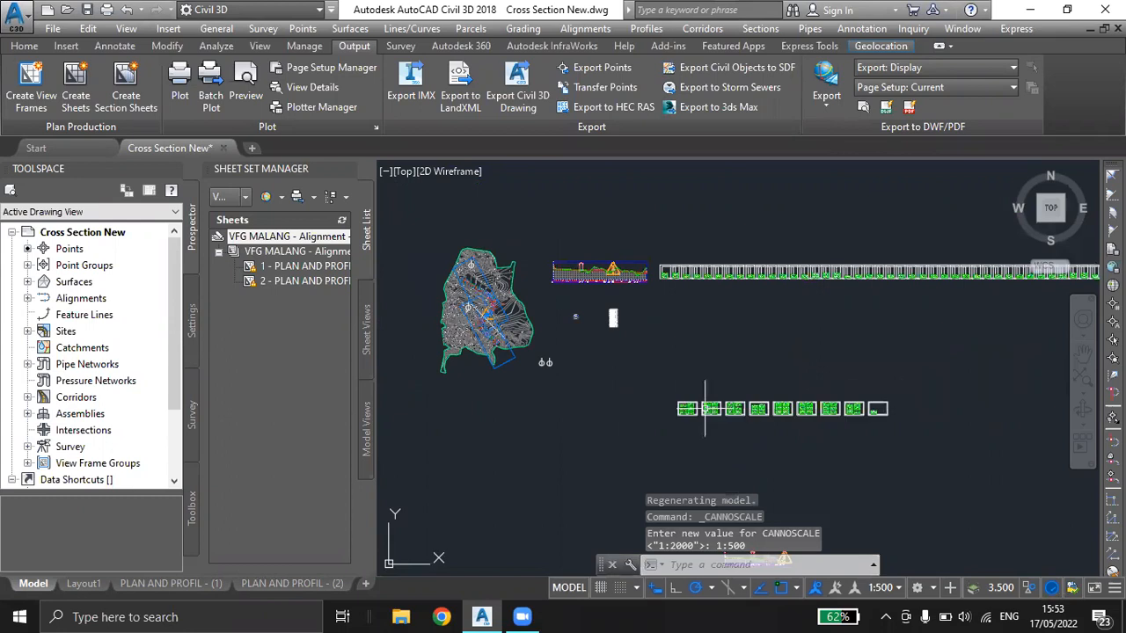
scroll(629, 374, up, 2)
middle_drag(857, 337, 840, 308)
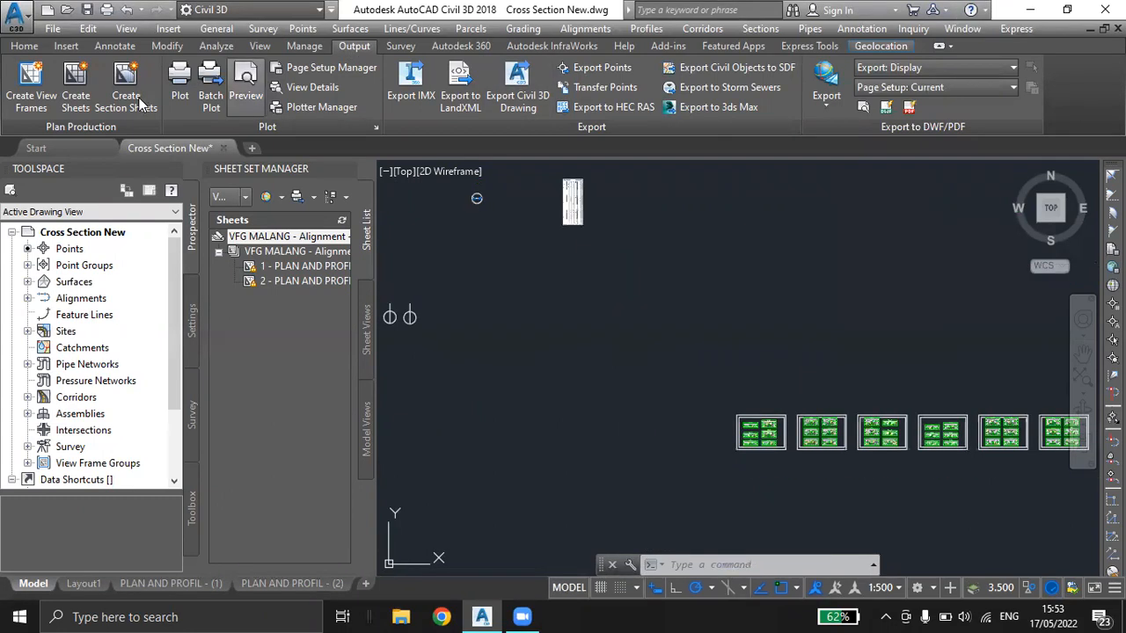
Start creating section sheets for Section View Group - 2 with the layout name SECTION NEW.
click(139, 102)
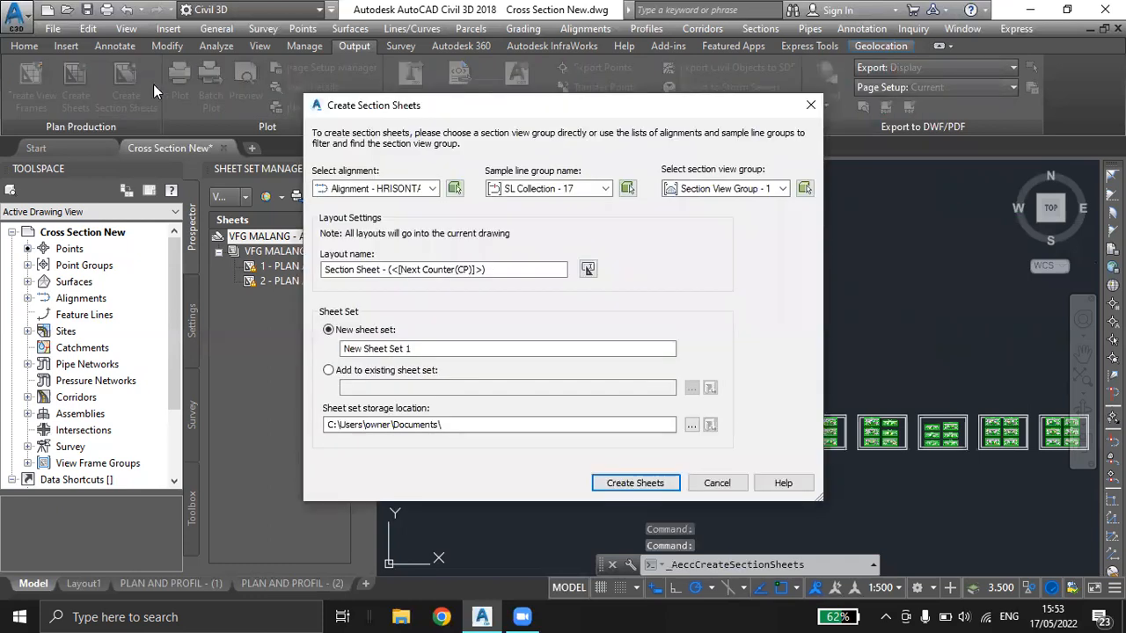
click(761, 188)
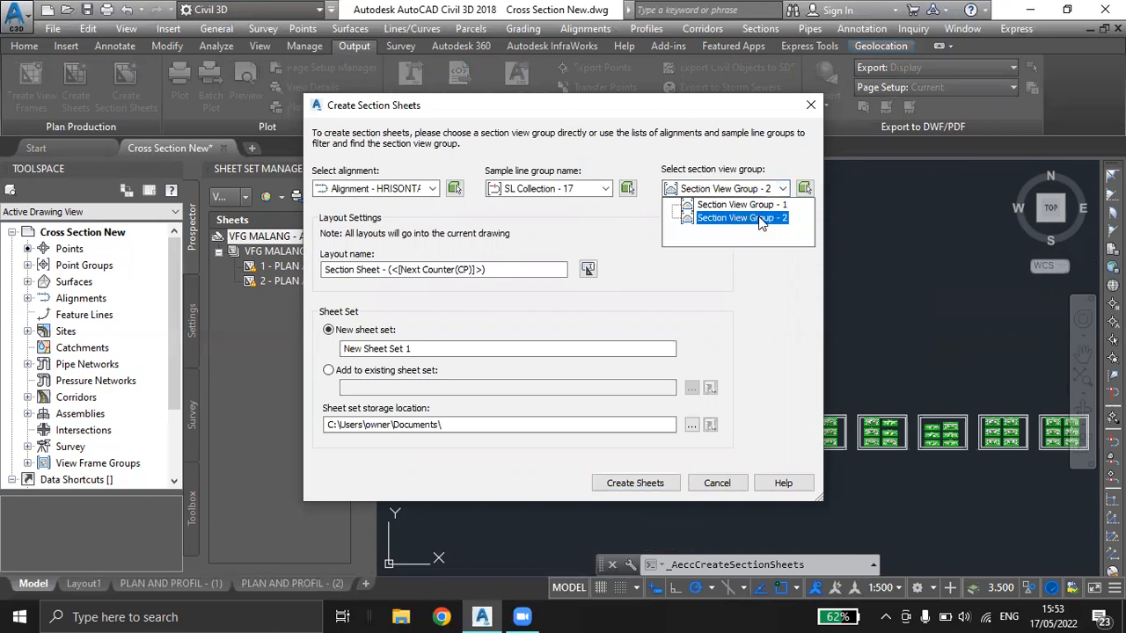
click(762, 218)
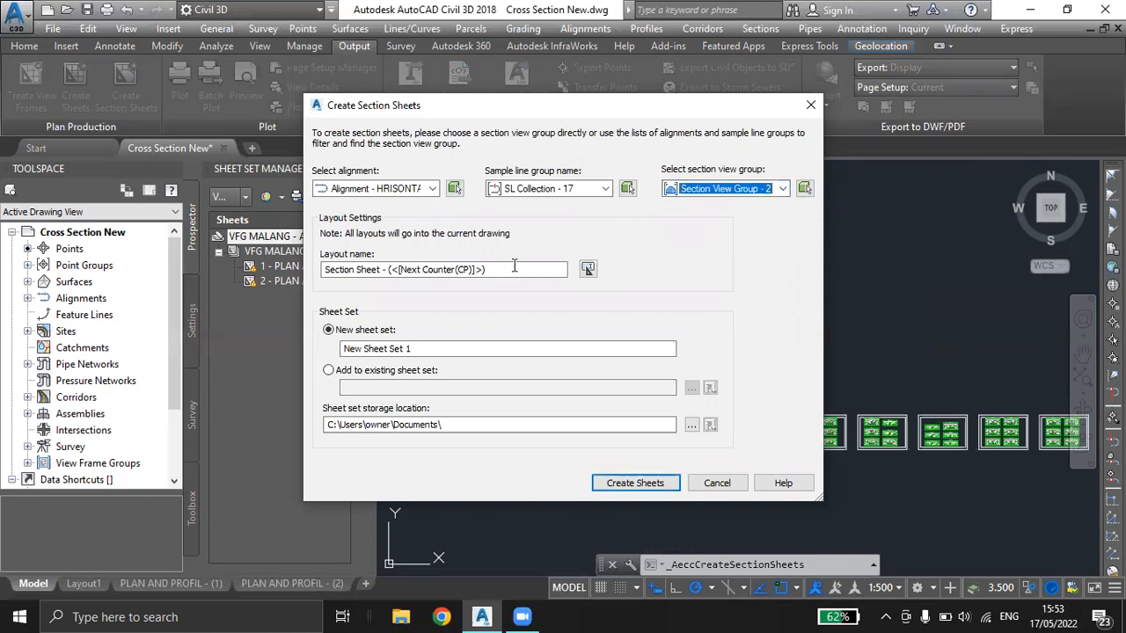
key(Tab)
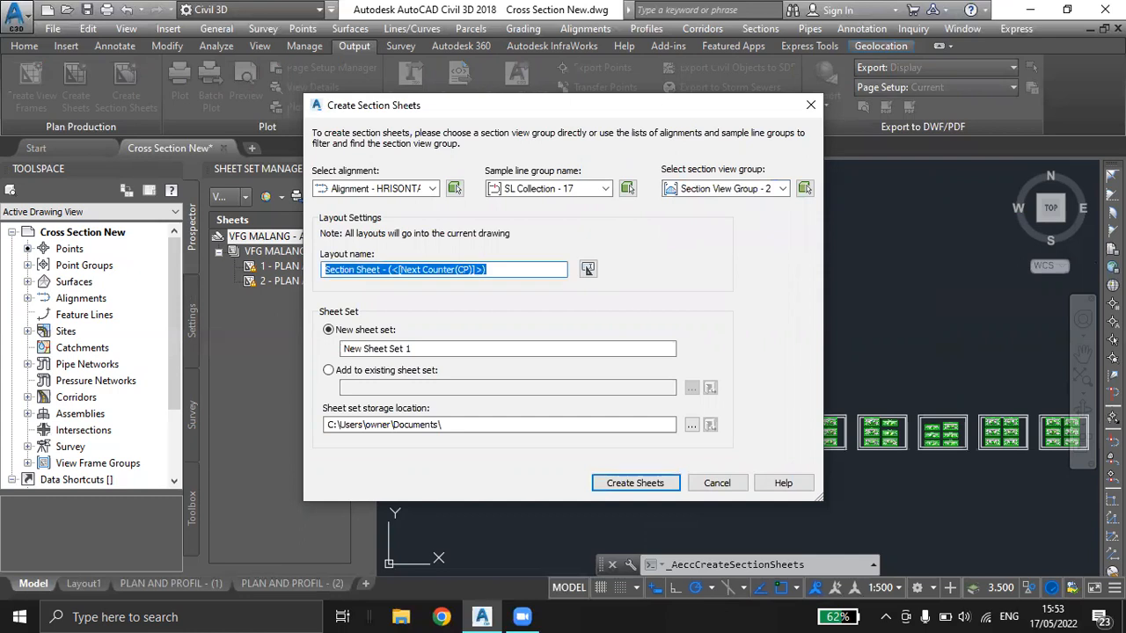
text(SECT)
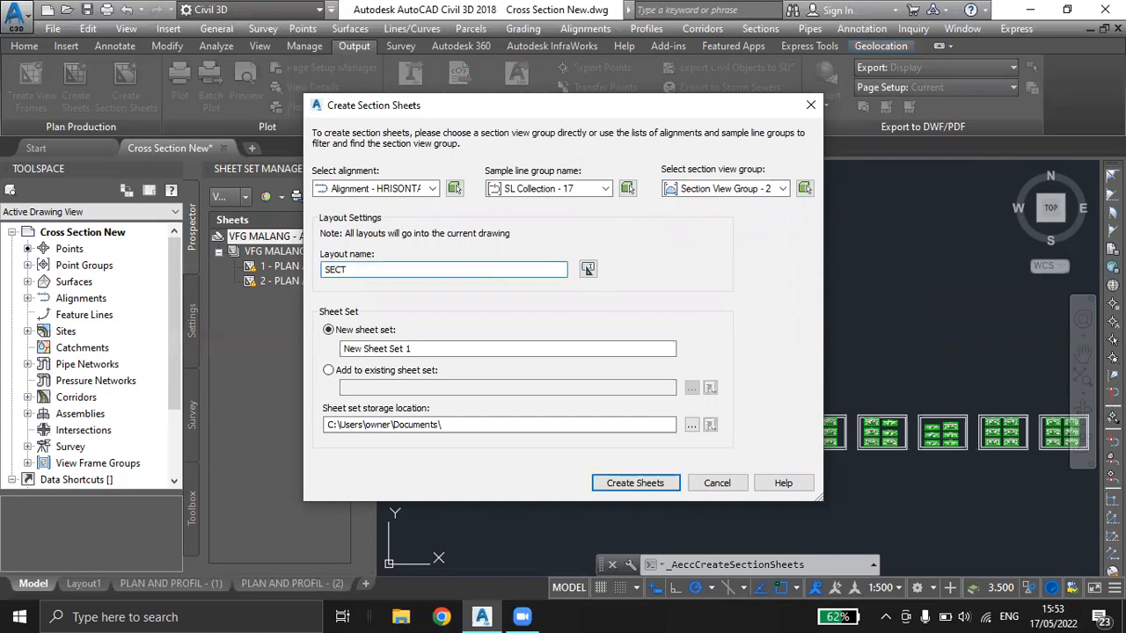
text(ION NEW)
Accept the name template for the SECTION NEW layout without a counter field and create the section sheets.
click(588, 269)
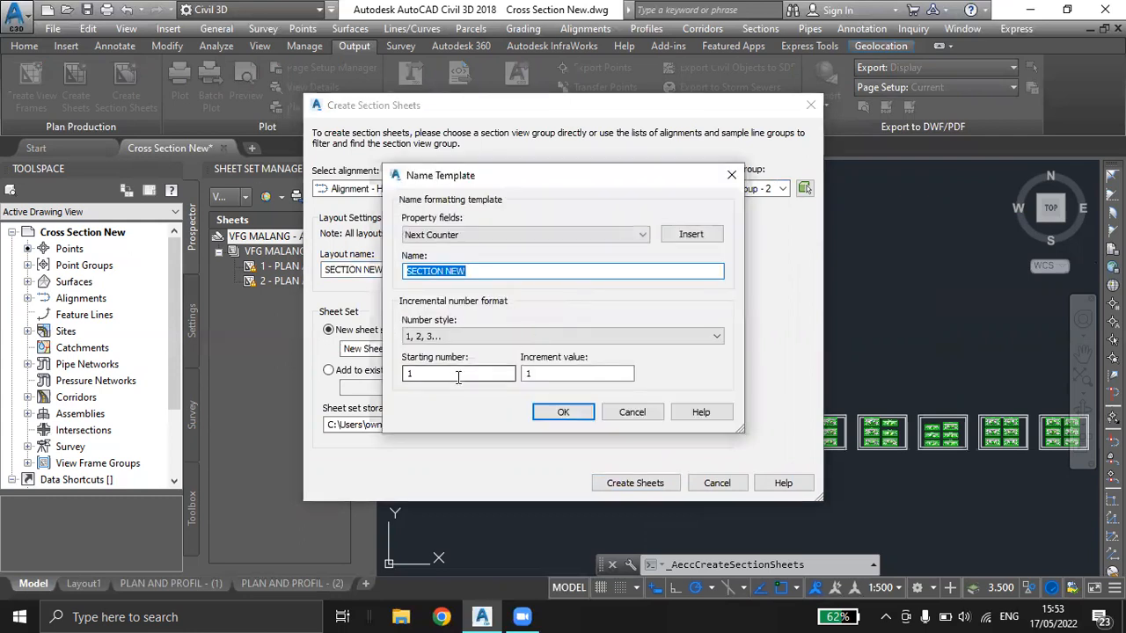
click(563, 413)
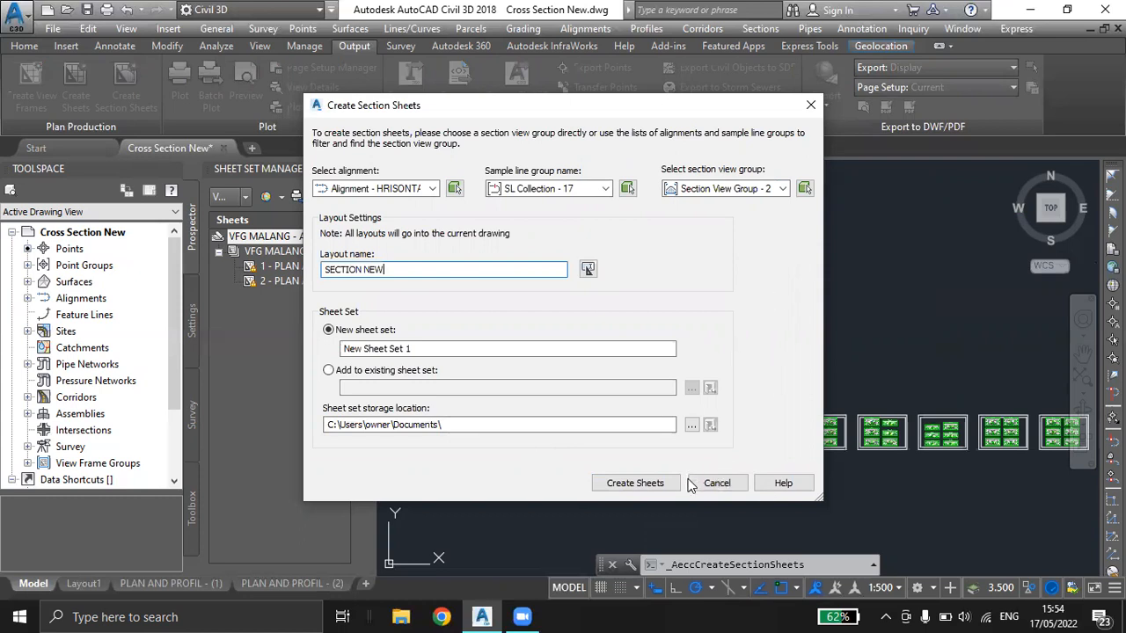
click(588, 270)
click(573, 410)
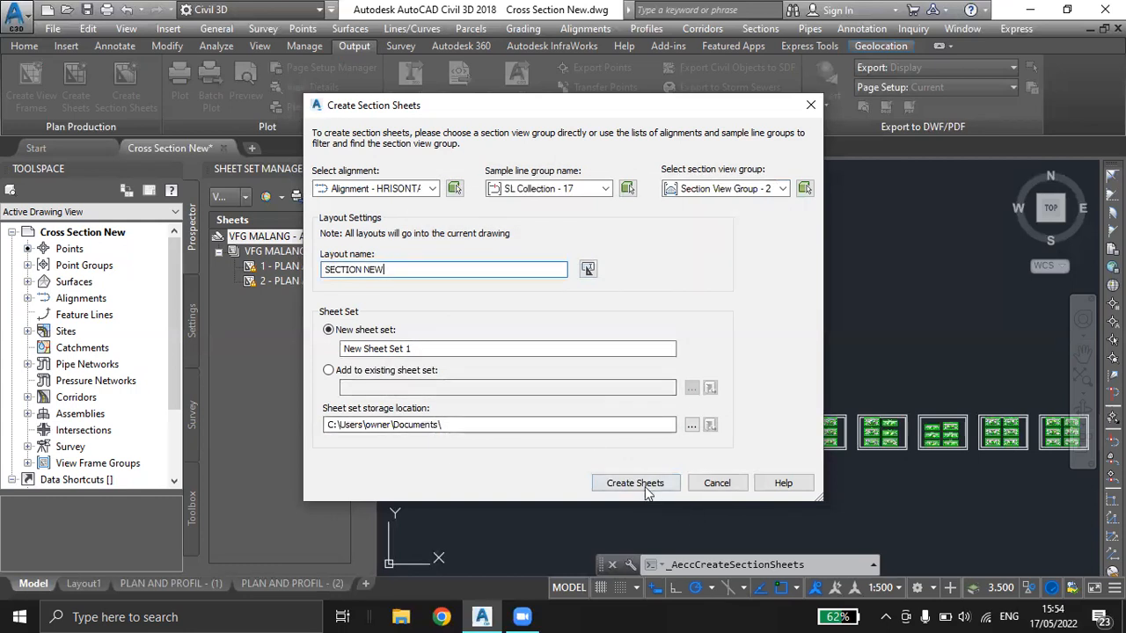
click(632, 484)
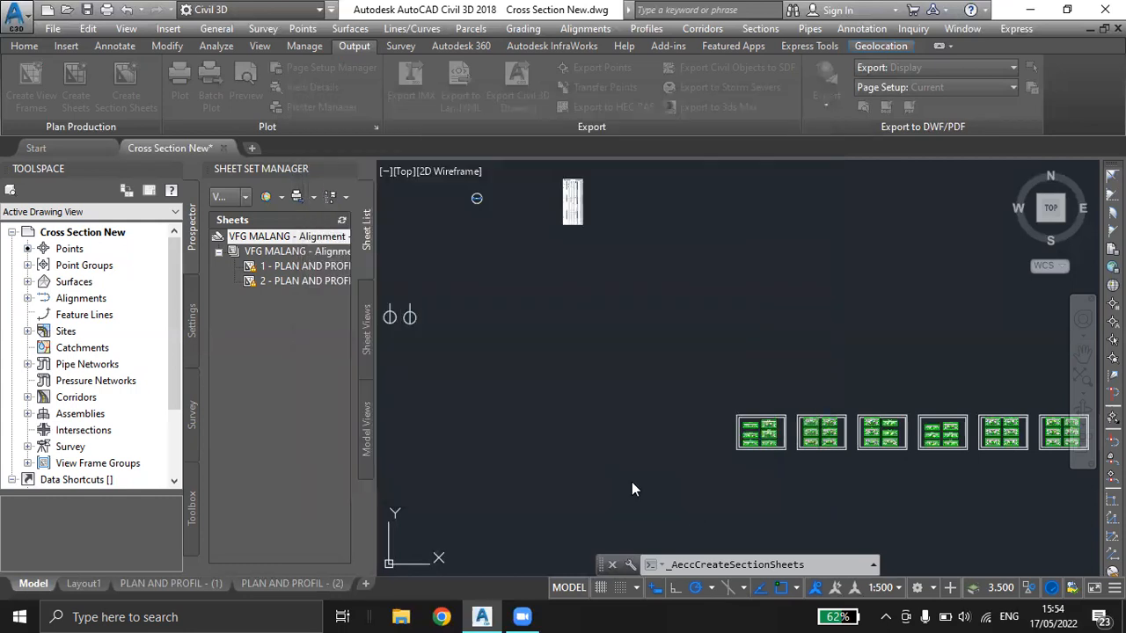
Open the SECTION NEW layout and examine its cross sections and title block.
click(616, 343)
scroll(686, 330, down, 1)
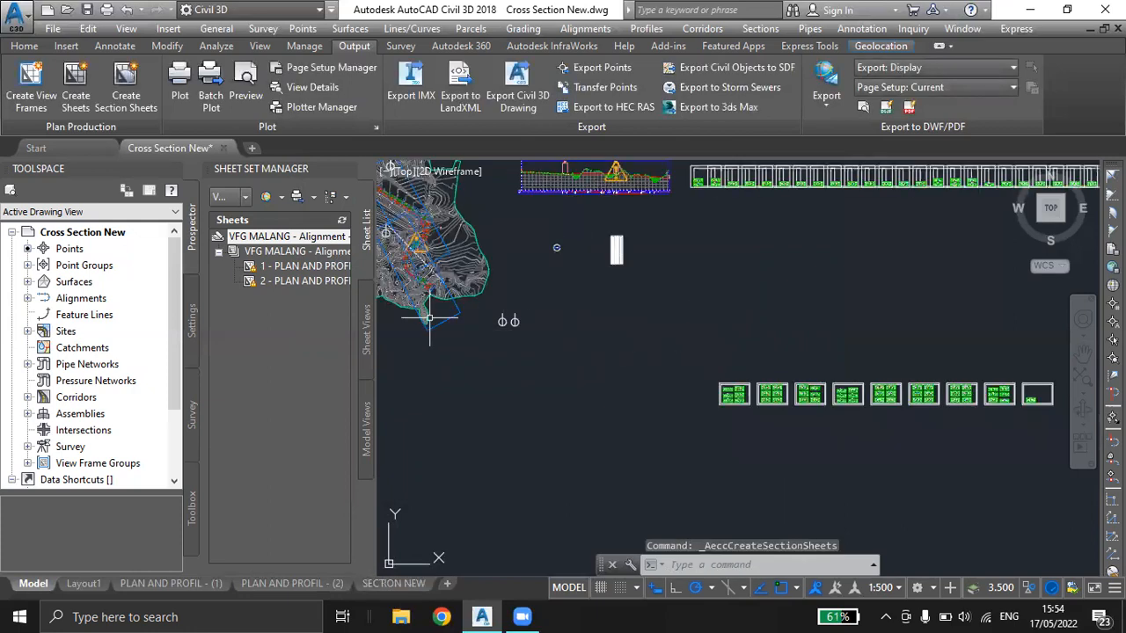
text(W)
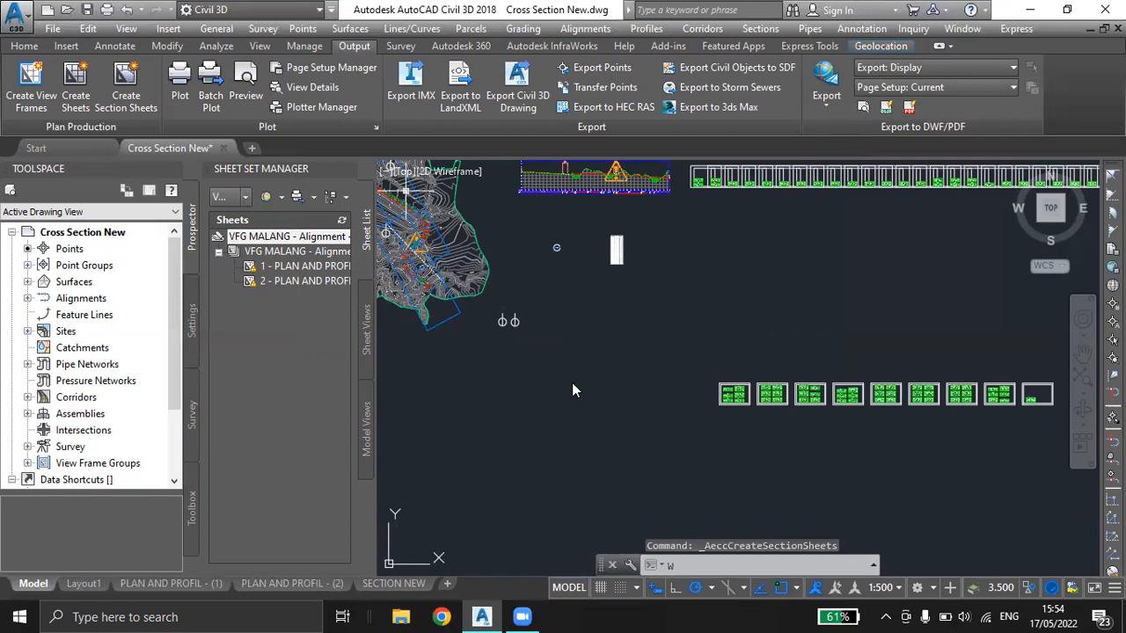
middle_drag(504, 503, 536, 447)
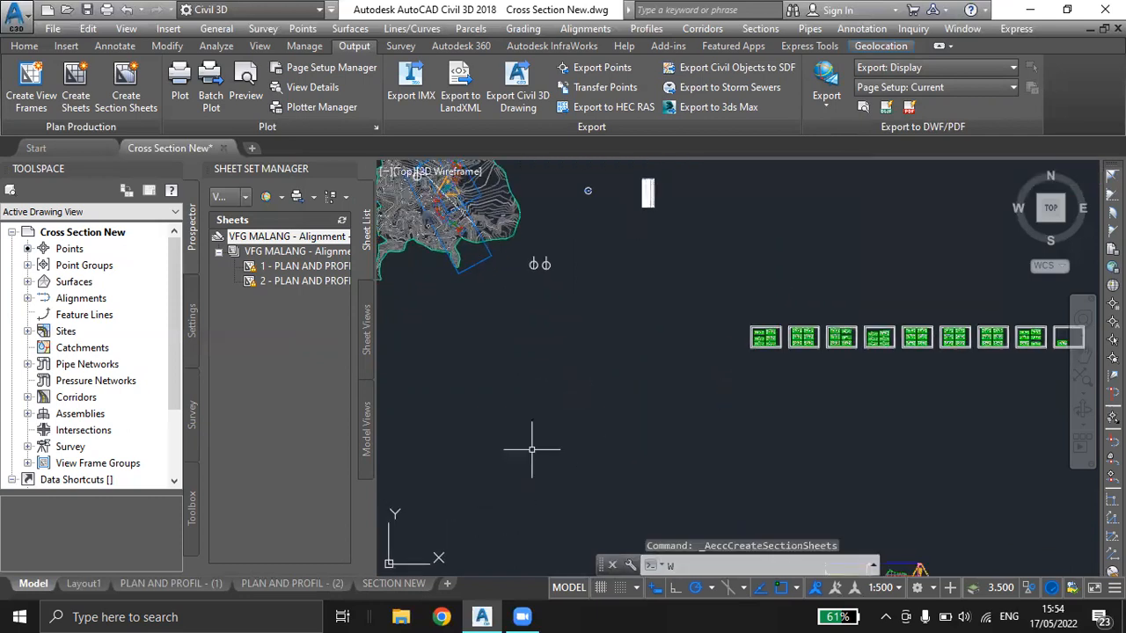
click(401, 584)
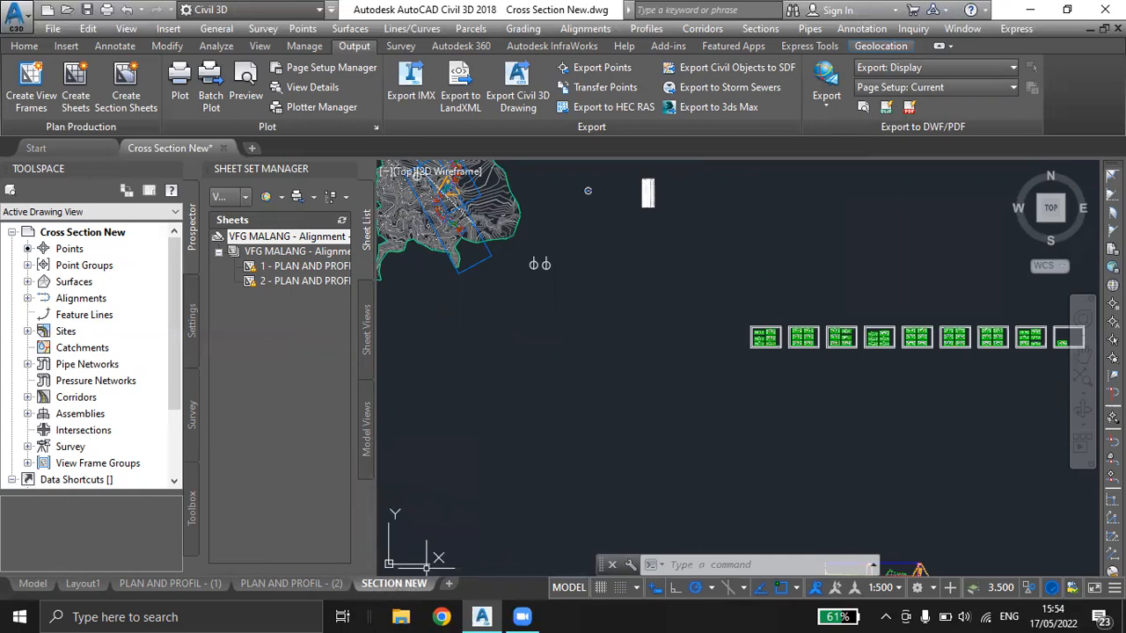
scroll(633, 382, down, 3)
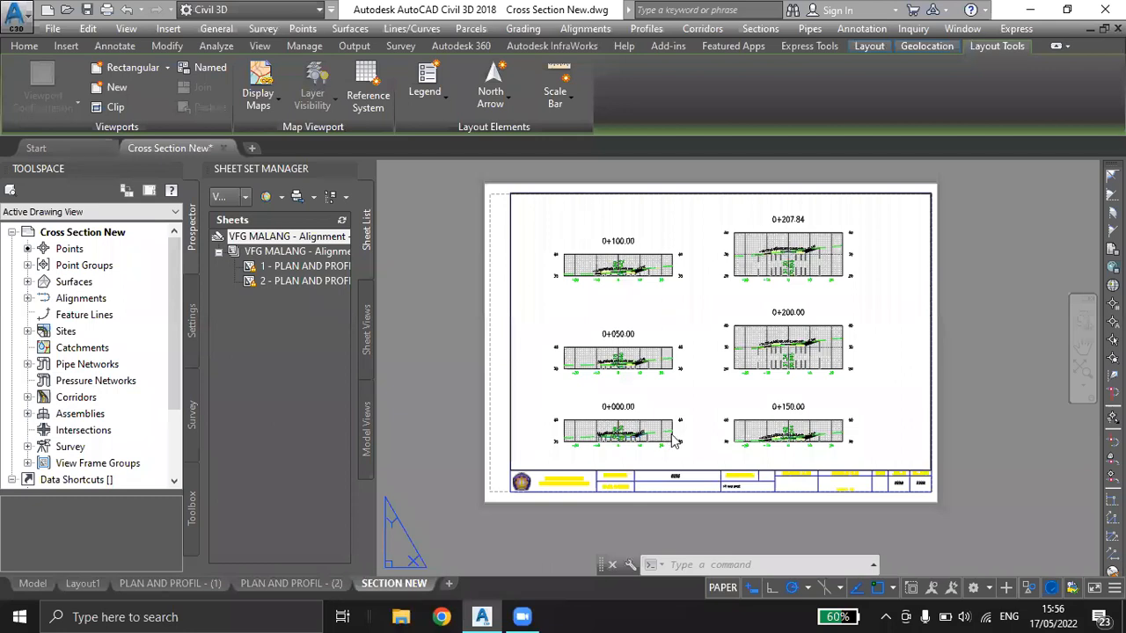
scroll(660, 317, up, 2)
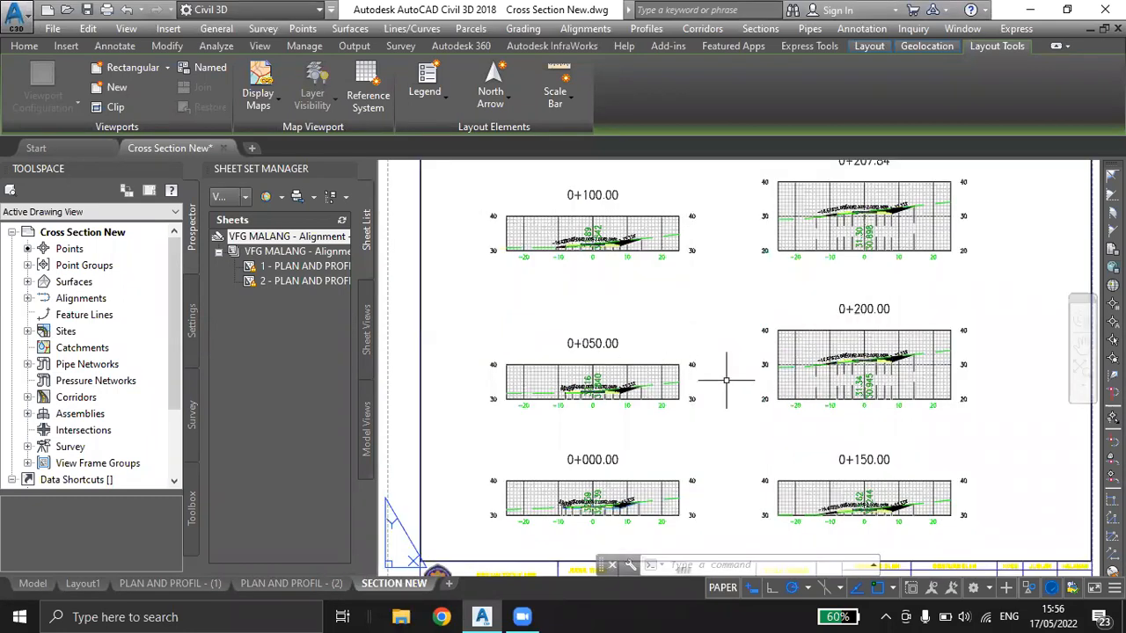
scroll(704, 387, down, 2)
middle_drag(703, 387, 702, 396)
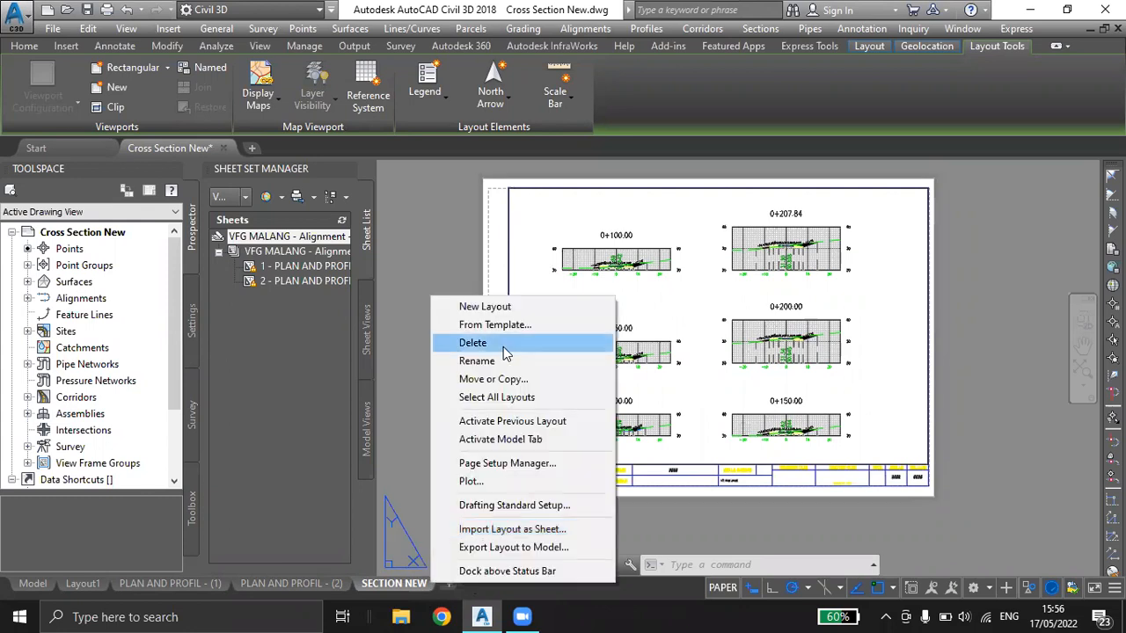
Delete the SECTION NEW layout and return to model space.
click(572, 343)
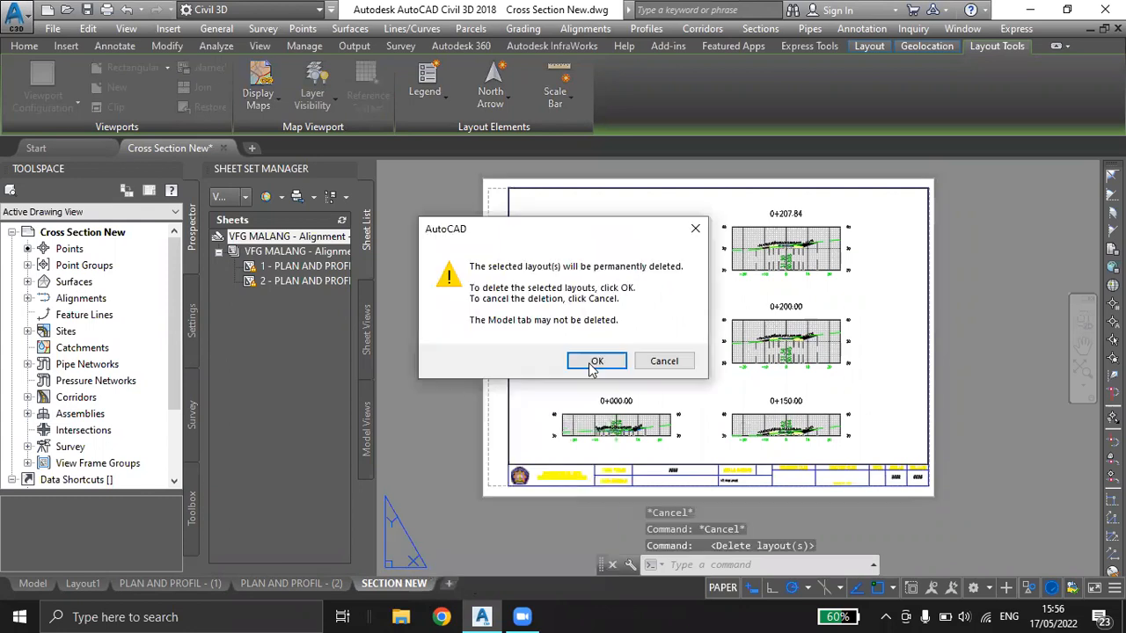
click(606, 360)
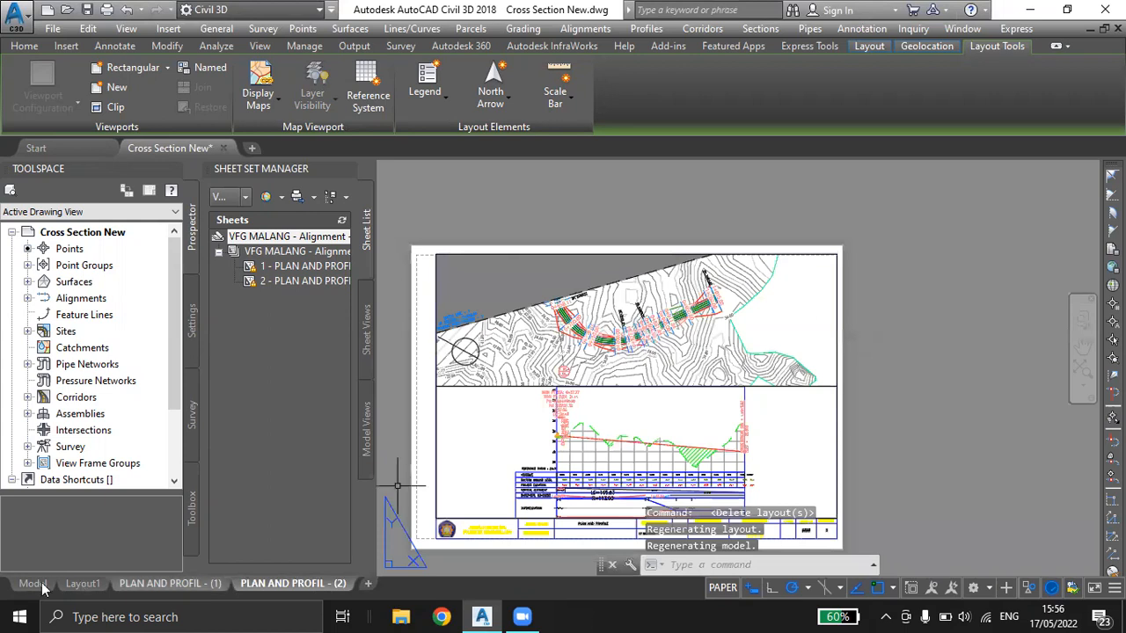
click(33, 584)
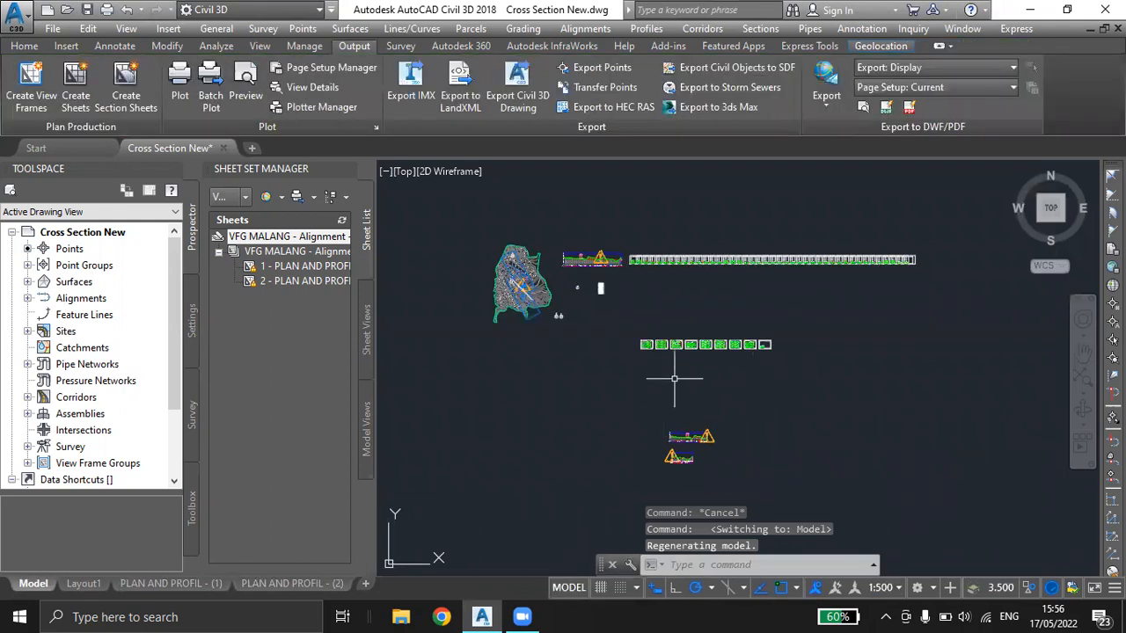
Start creating section sheets again and choose Section View Group - 2.
scroll(642, 352, up, 2)
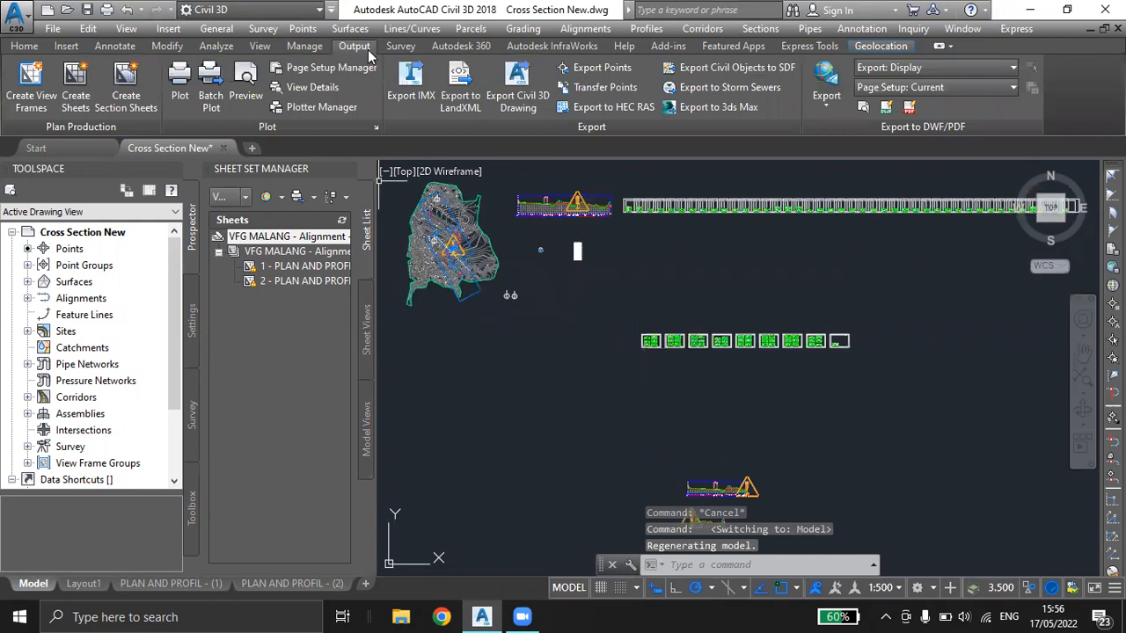
click(128, 98)
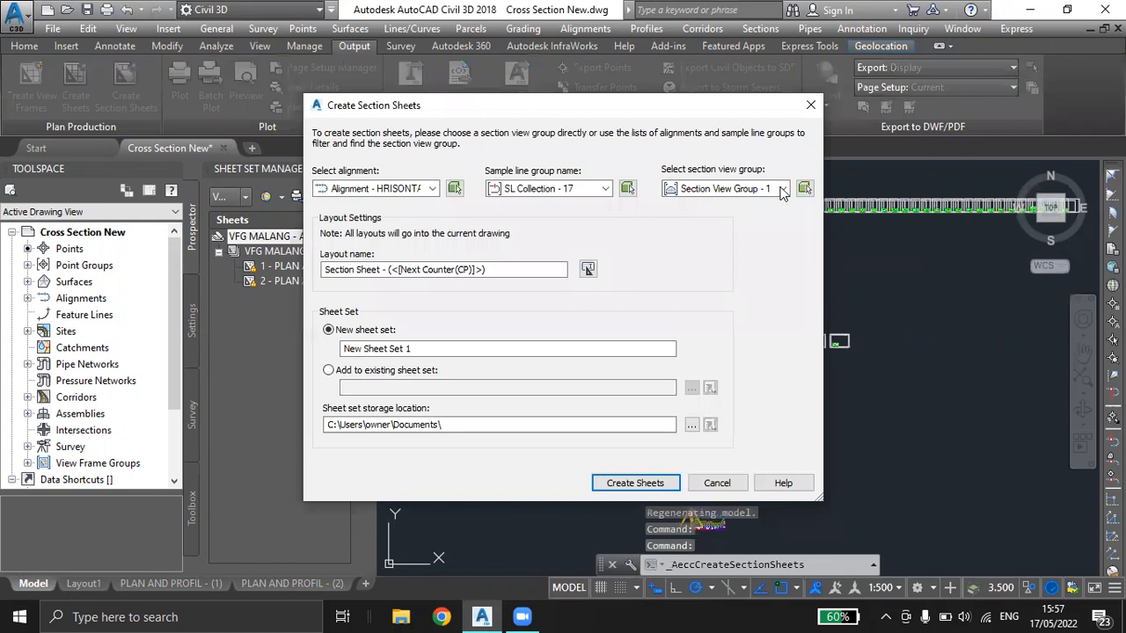
click(782, 189)
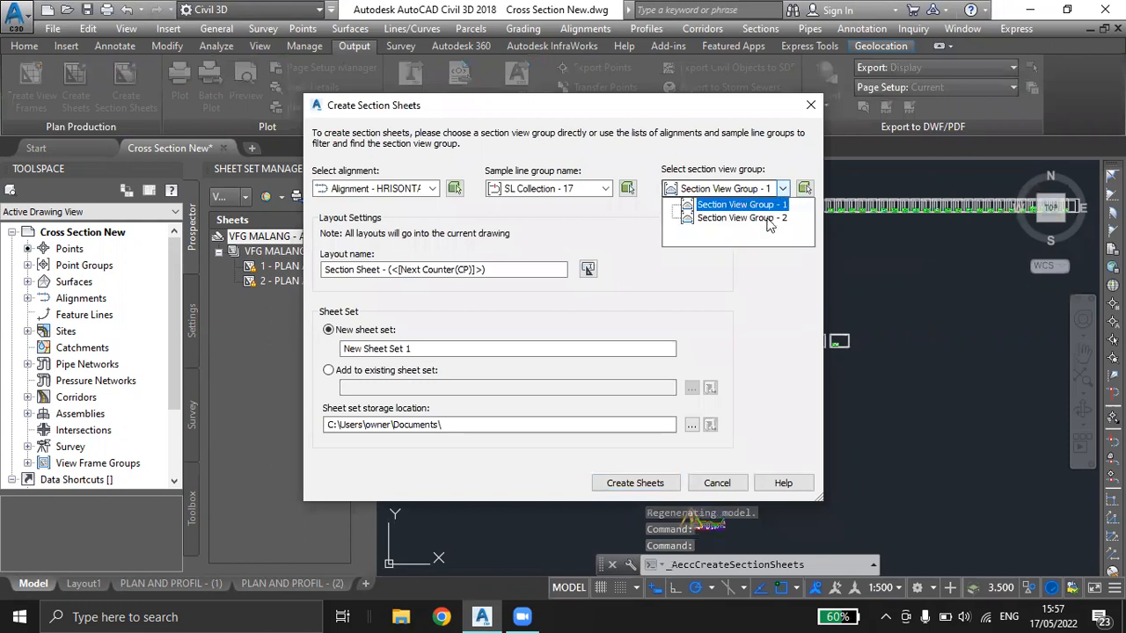
click(766, 218)
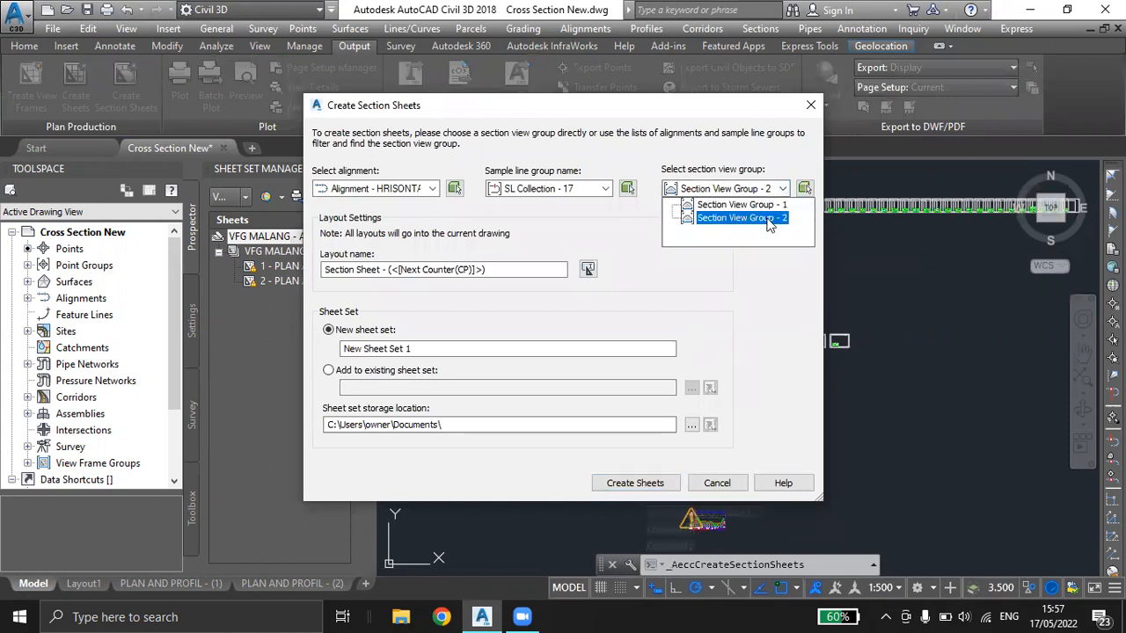
Set the layout name to Section New - (<[Next Counter(CP)]>) and accept its name template with starting number 1 and increment 1.
click(377, 268)
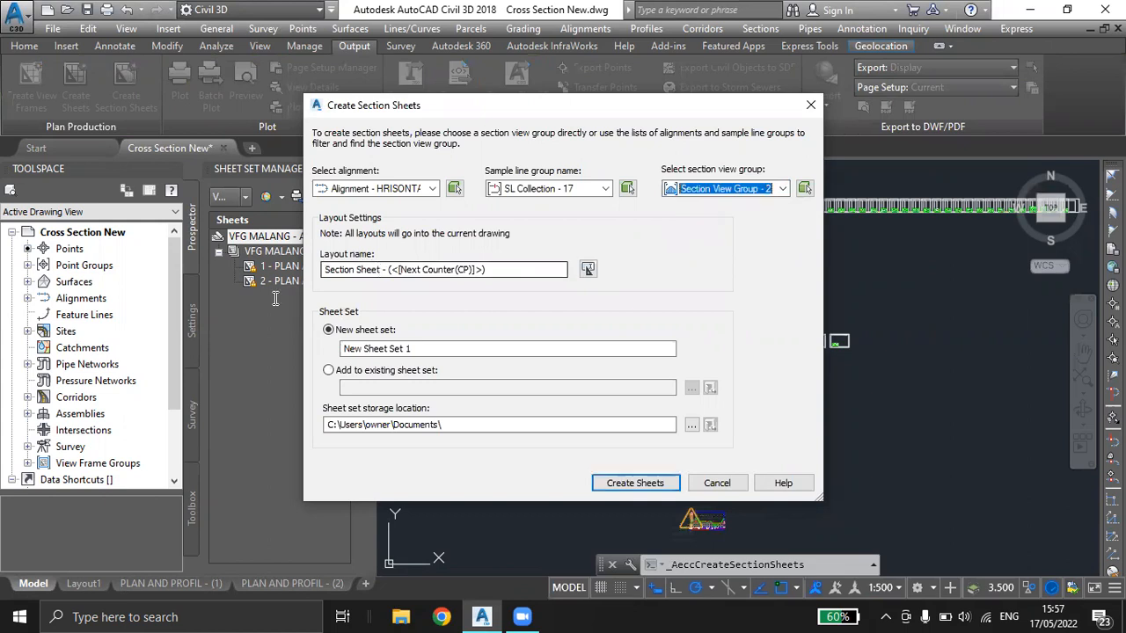
key(shift+Home)
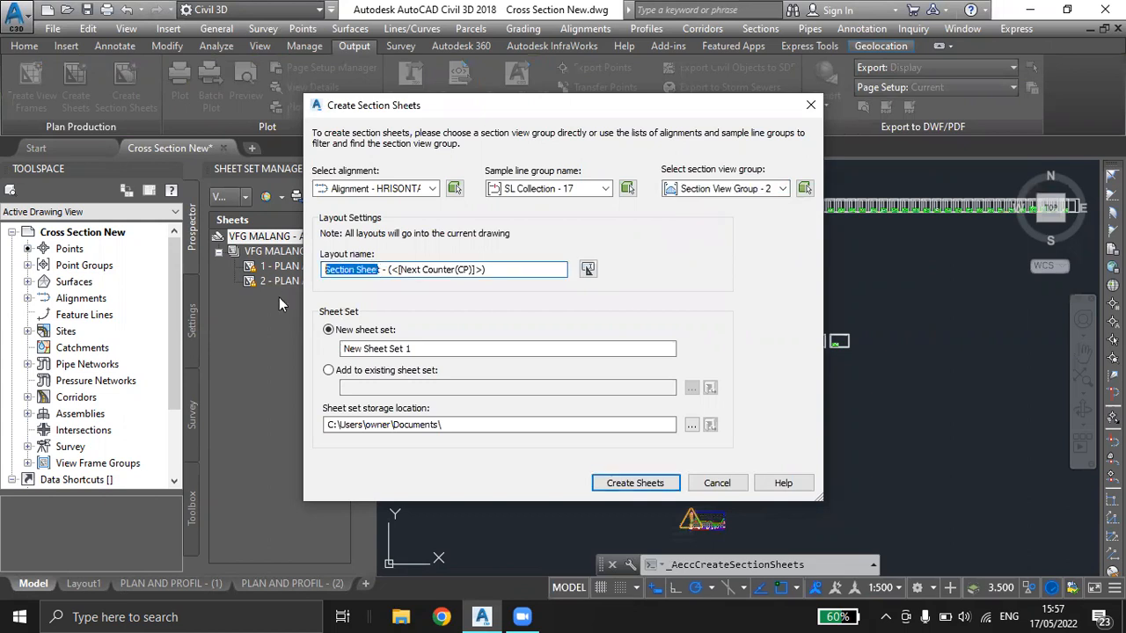
key(BackSpace)
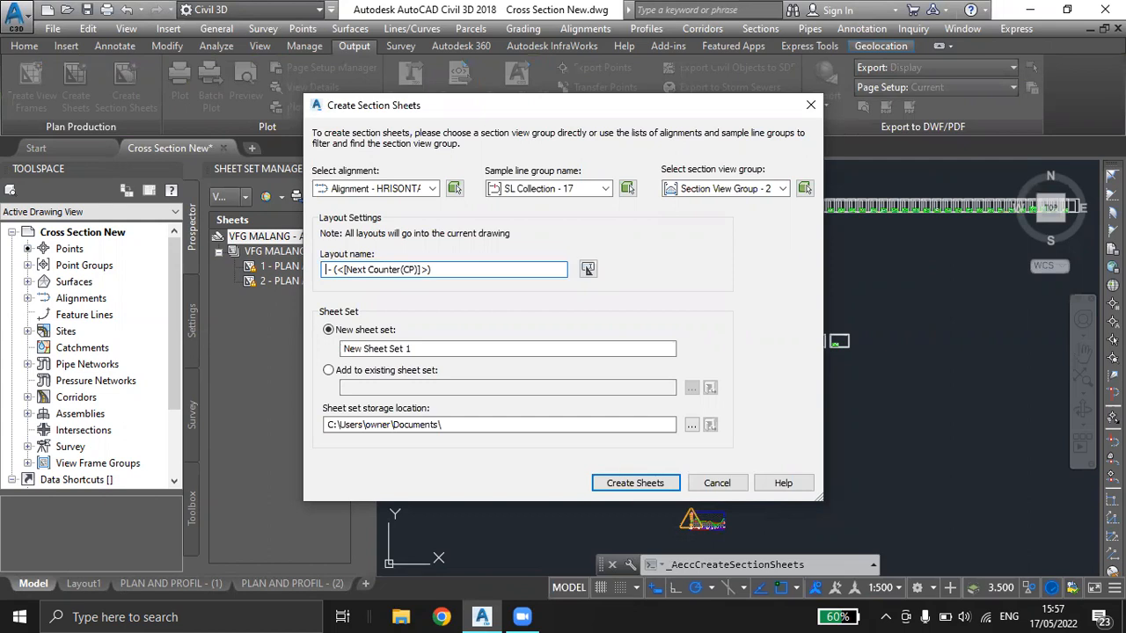
text(Section New)
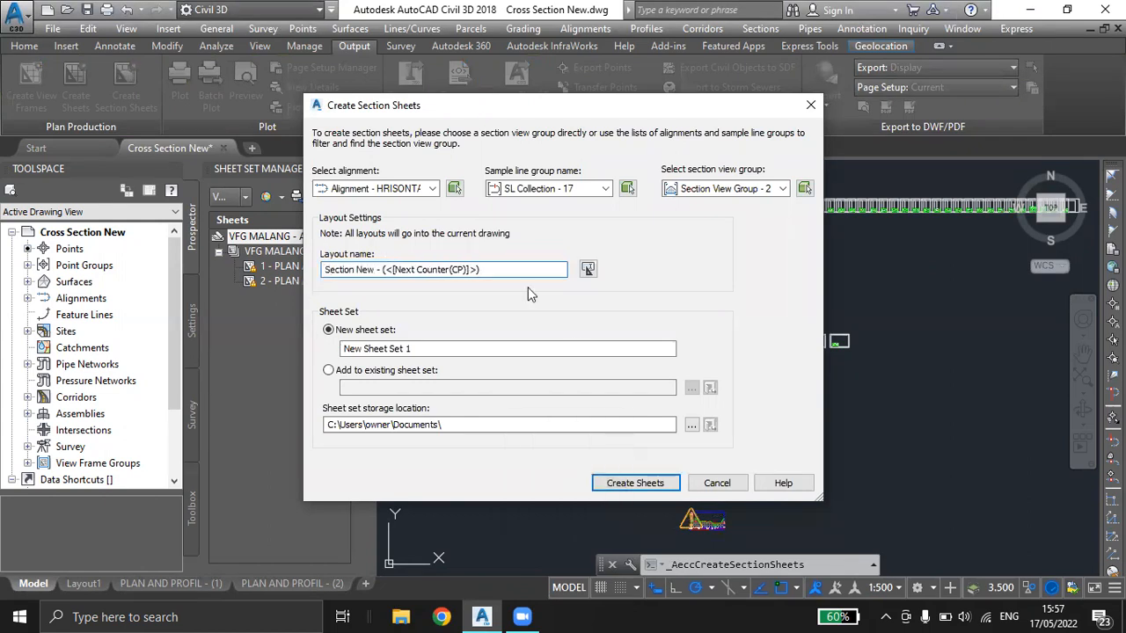
click(589, 271)
click(453, 376)
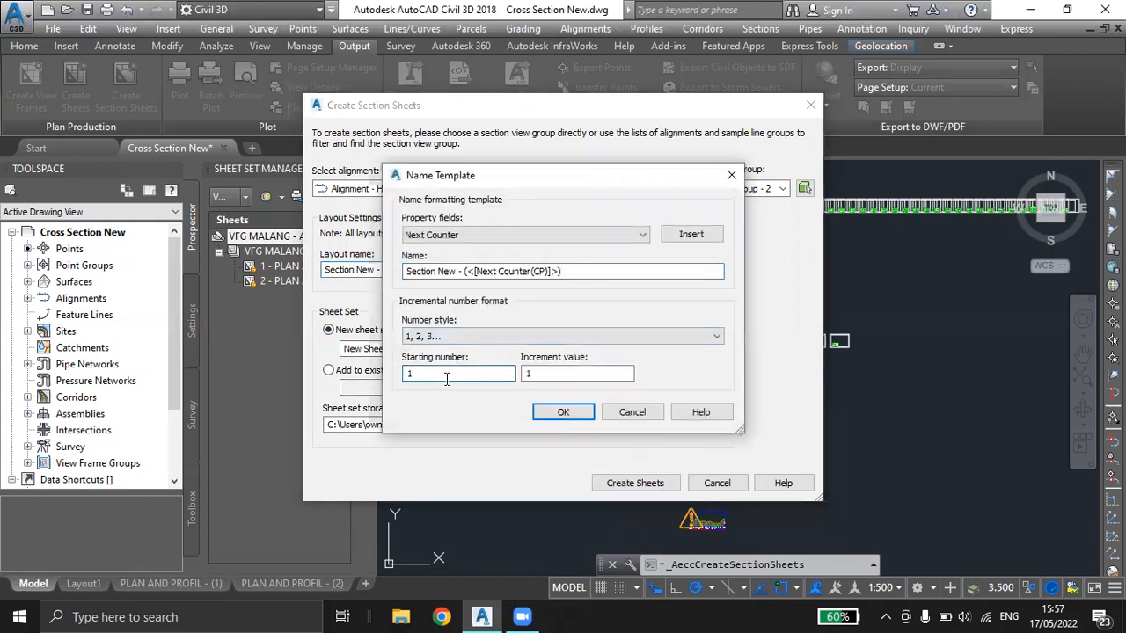
click(563, 411)
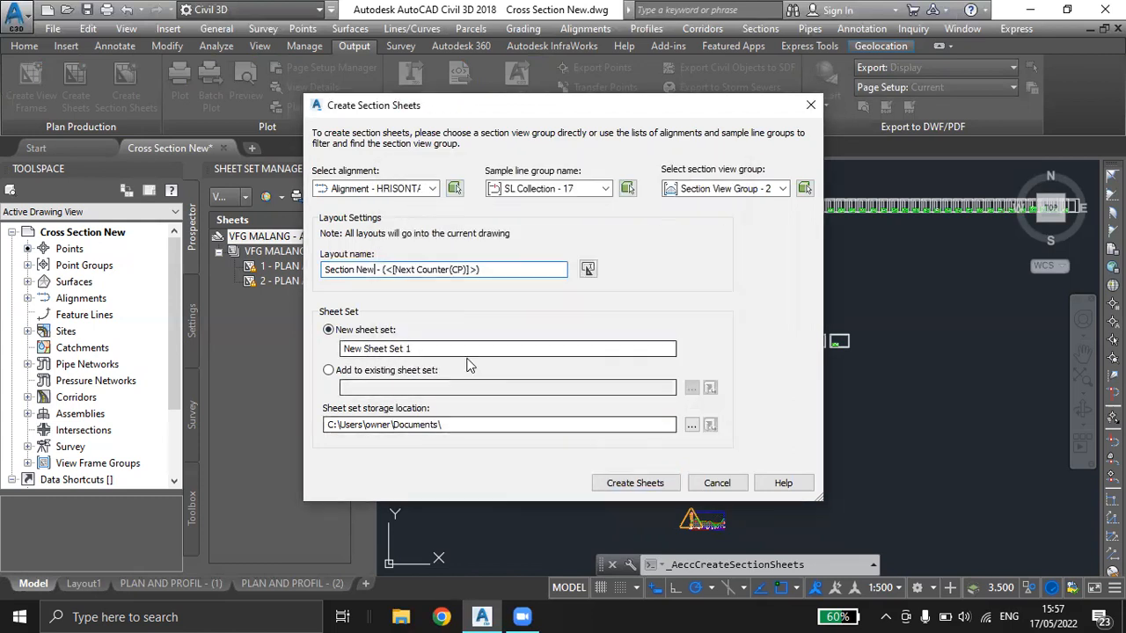
Create the section sheets in New Sheet Set 1 and inspect the Section New - (1) layout.
click(661, 493)
click(615, 341)
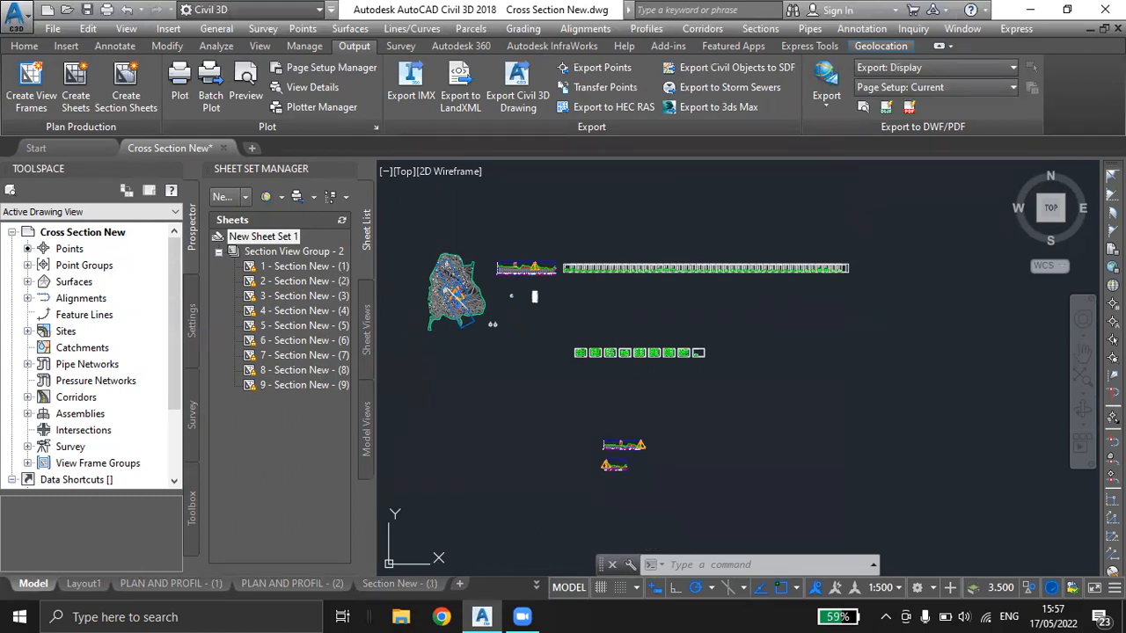
click(404, 584)
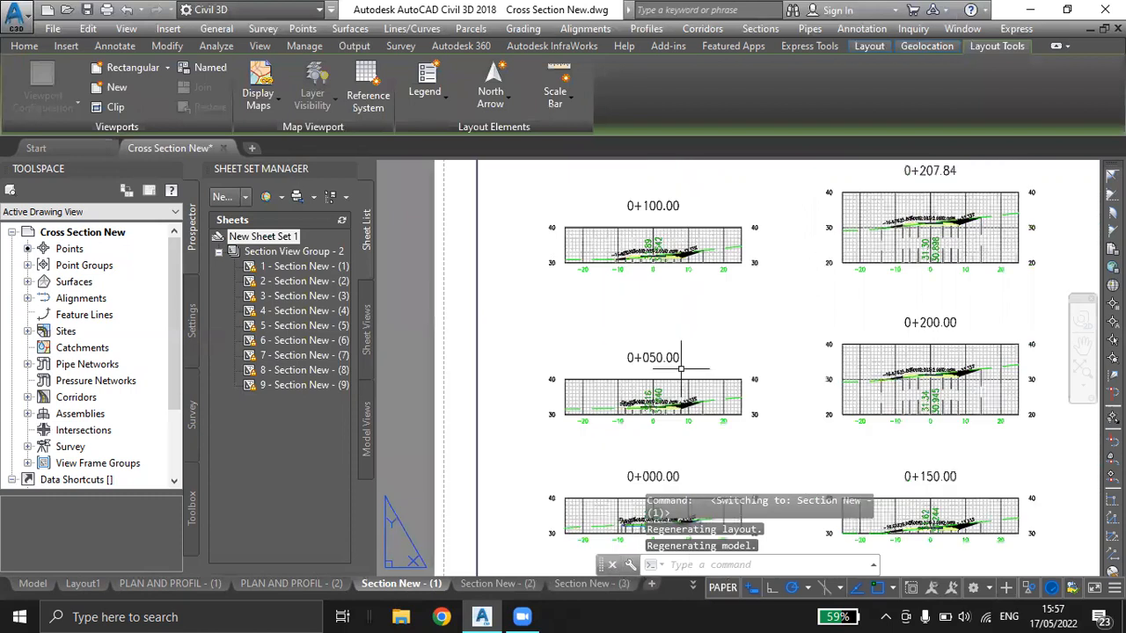
scroll(681, 369, down, 2)
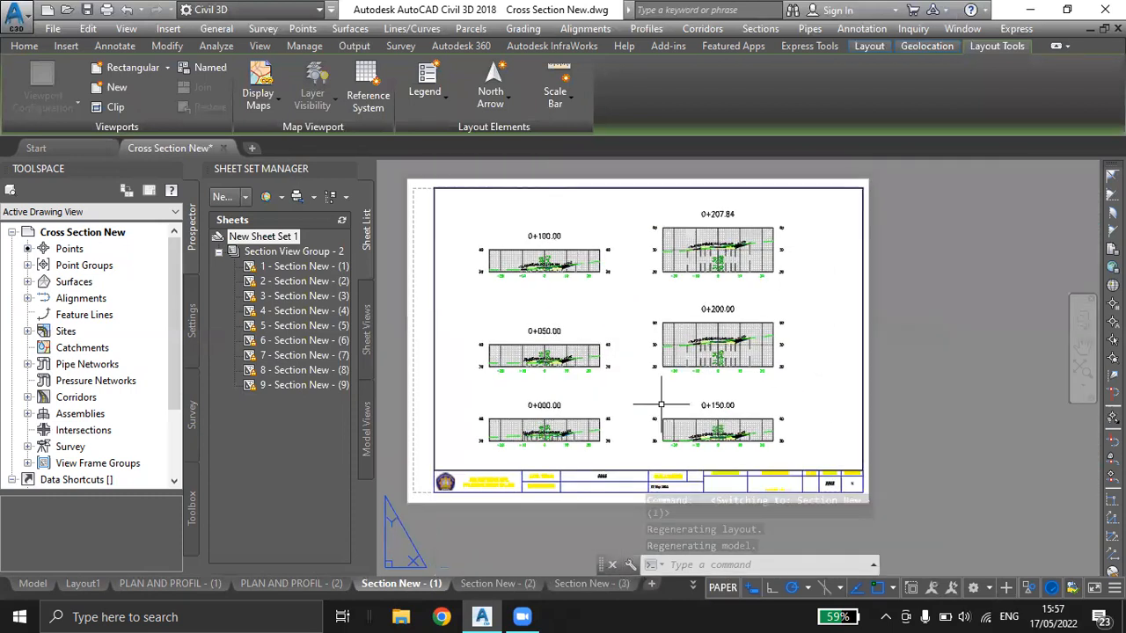
scroll(661, 402, up, 3)
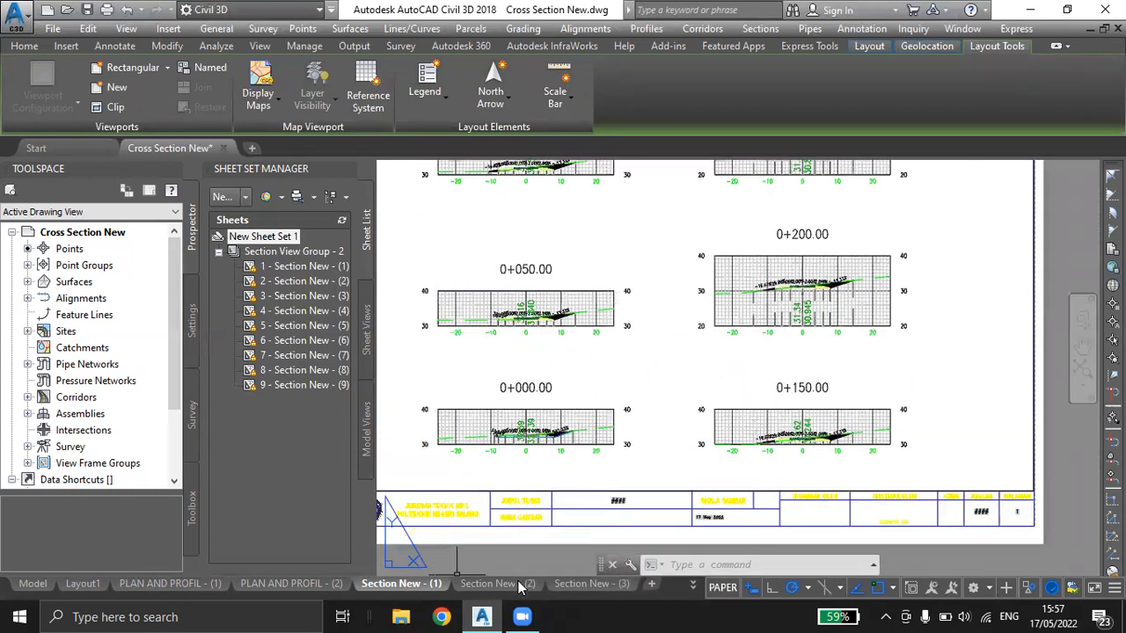
Examine the cross sections on the Section New - (2) and Section New - (3) layouts.
click(519, 584)
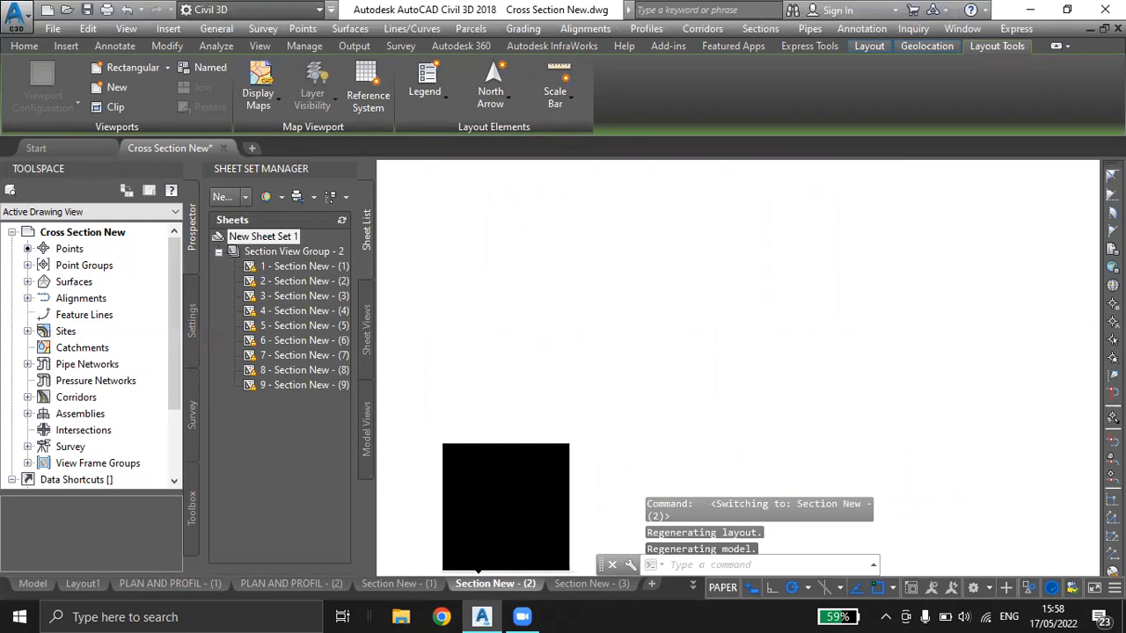
scroll(839, 408, down, 1)
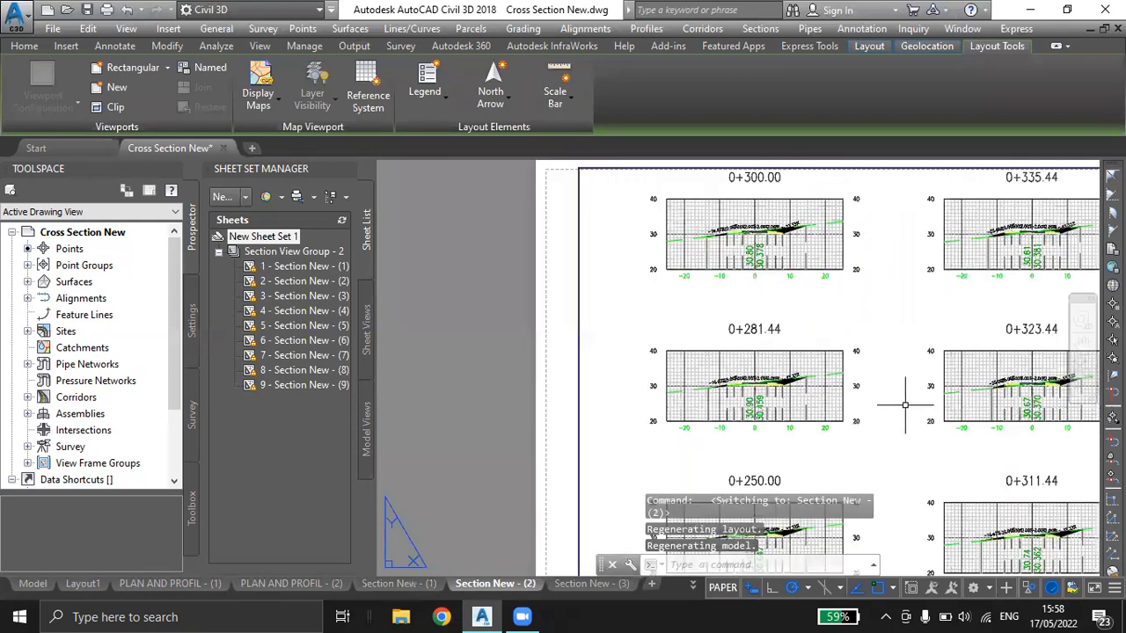
middle_drag(983, 471, 862, 404)
click(593, 587)
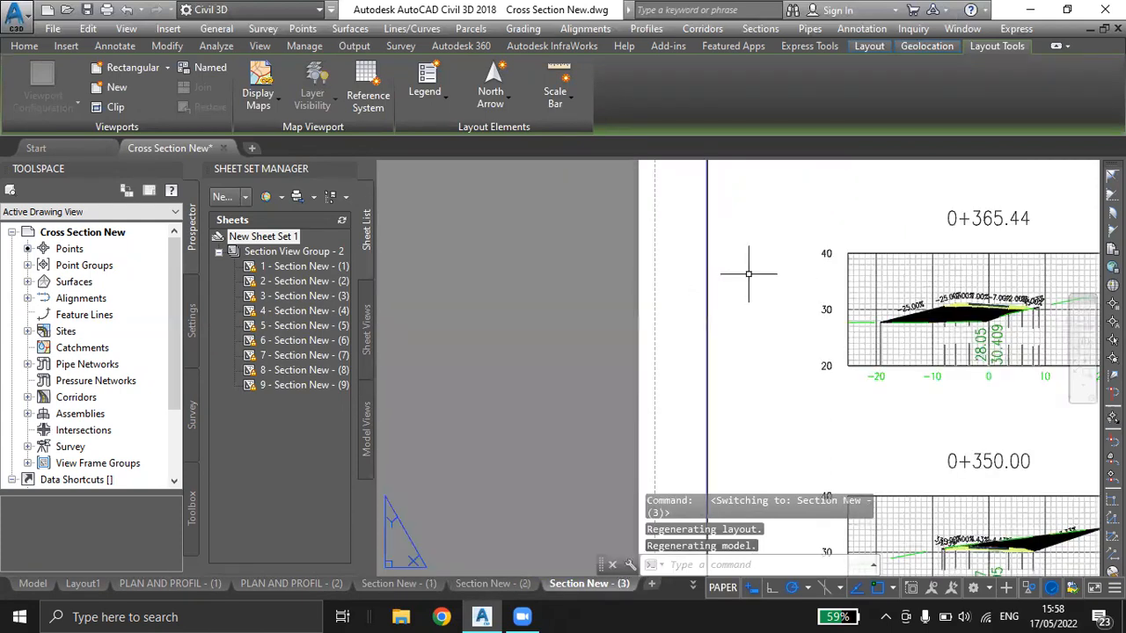
middle_drag(974, 286, 763, 319)
scroll(624, 327, down, 4)
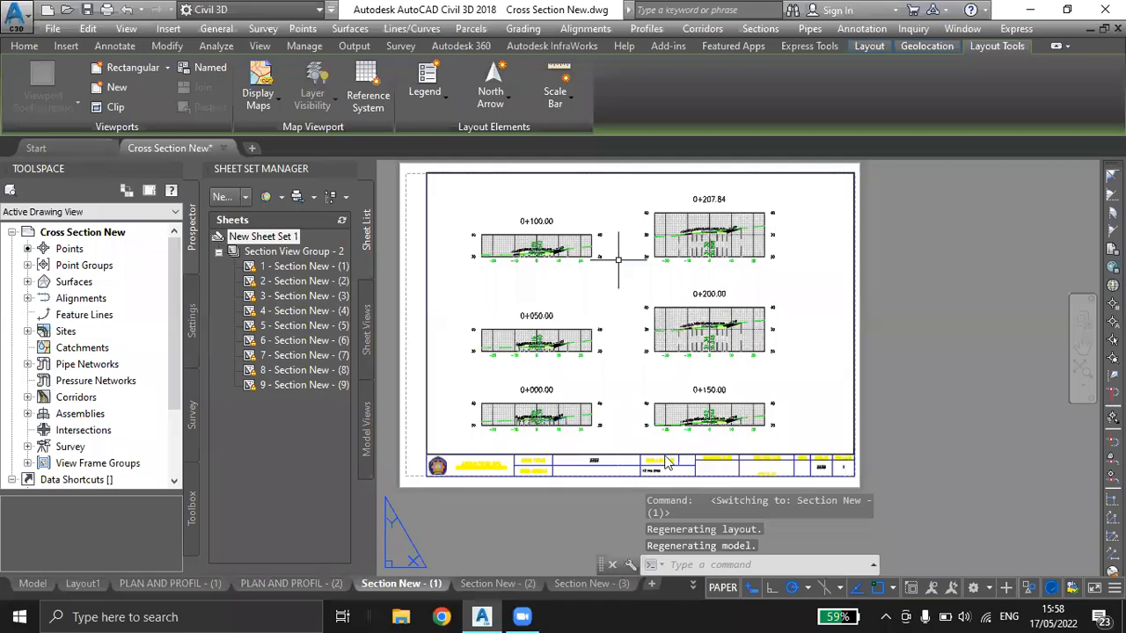
Inspect the field behind the JUDUL TUGAS attribute in the title block of Section New - (1).
scroll(548, 336, up, 3)
middle_drag(637, 416, 723, 394)
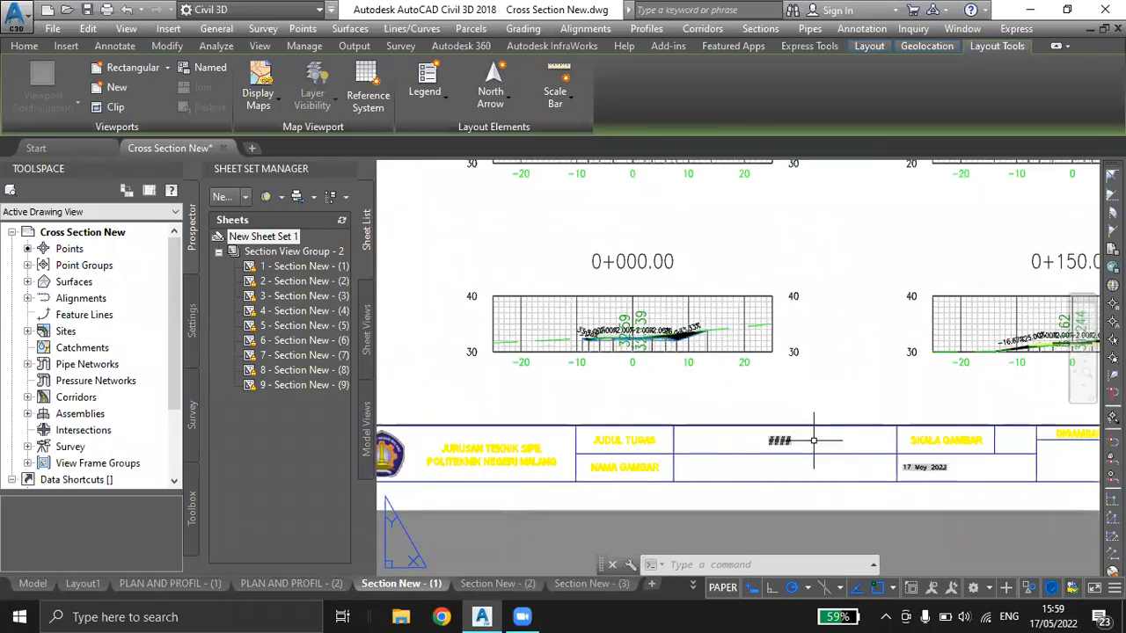
scroll(637, 501, up, 2)
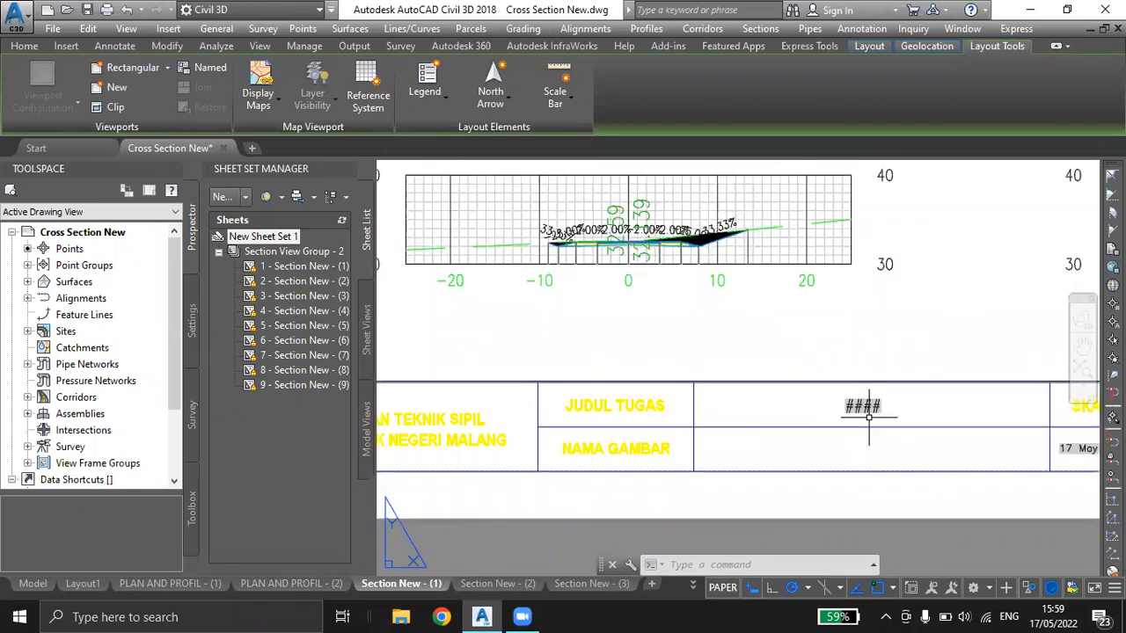
middle_drag(869, 406, 797, 414)
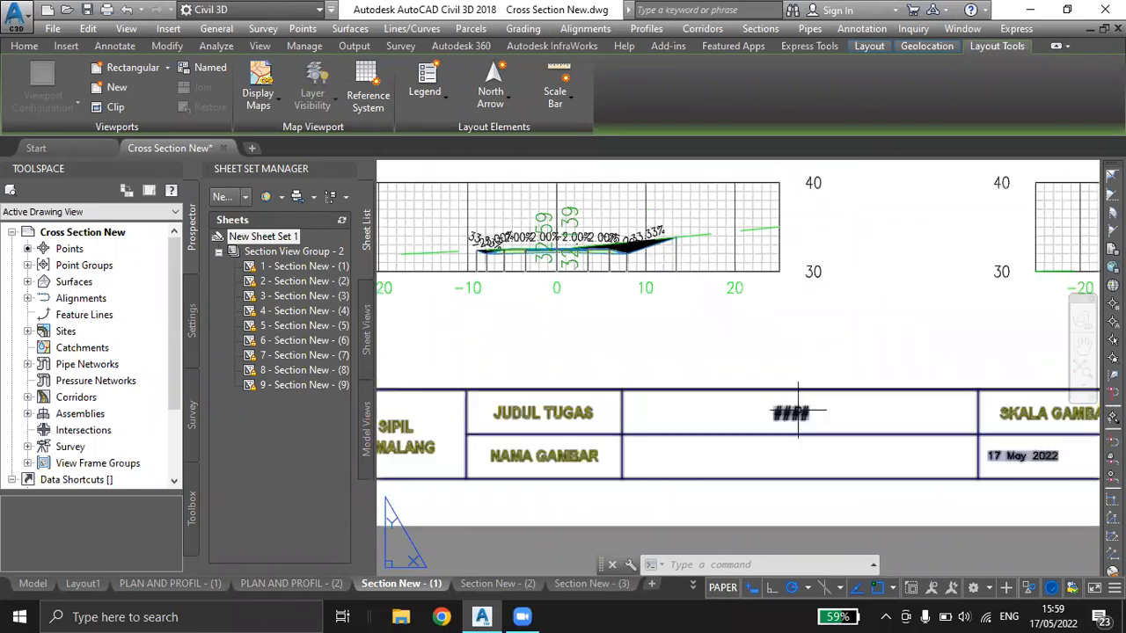
double_click(772, 416)
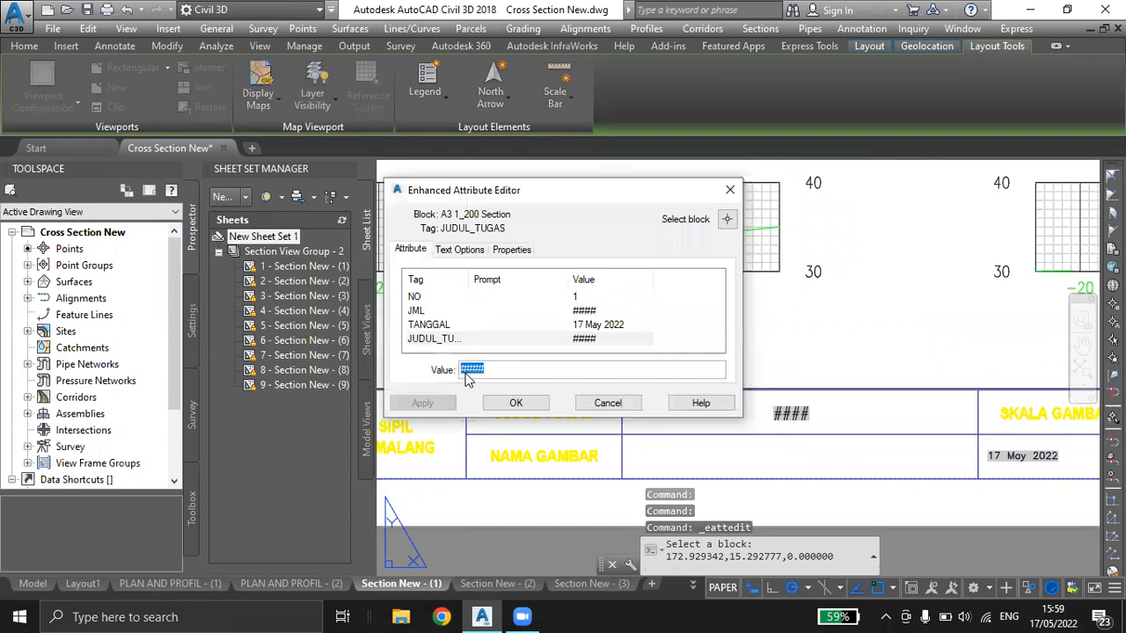
double_click(475, 369)
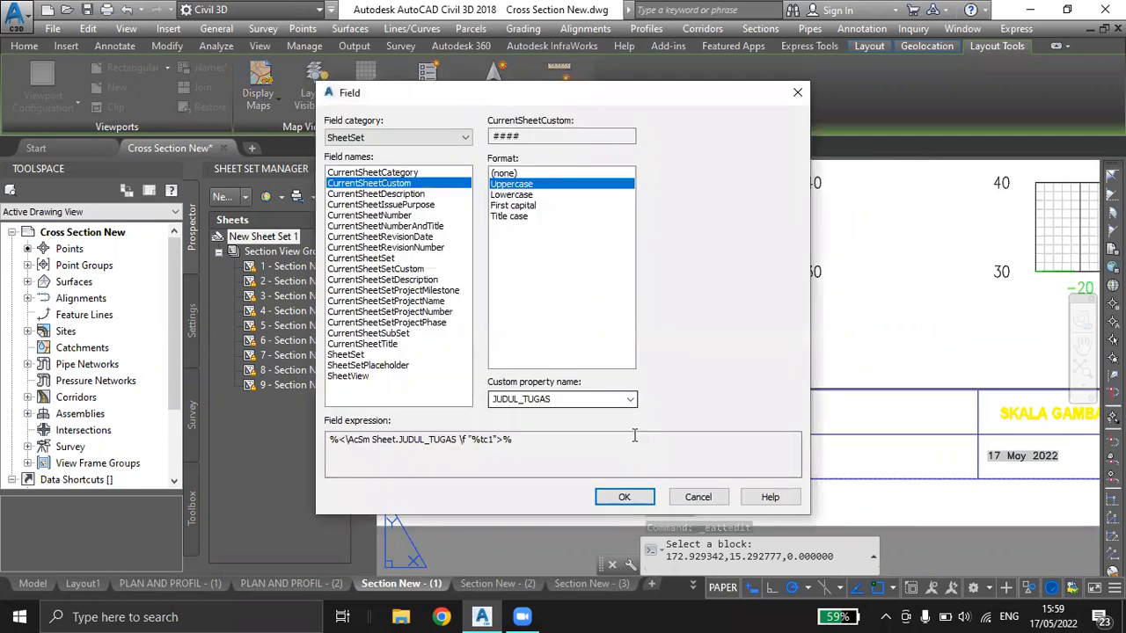
click(623, 497)
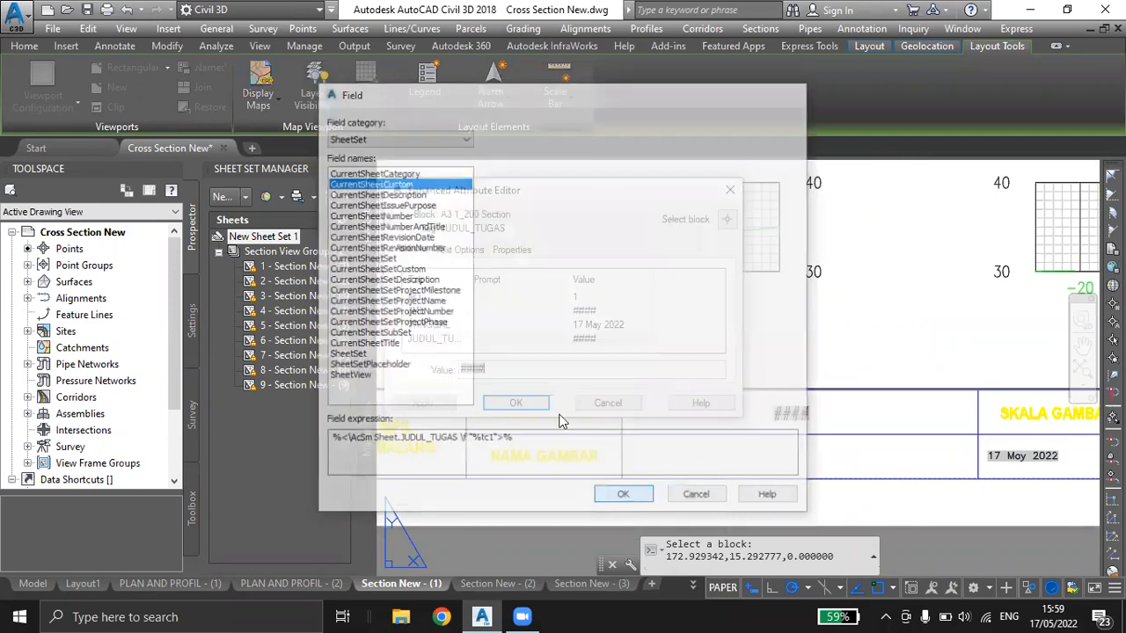
key(Return)
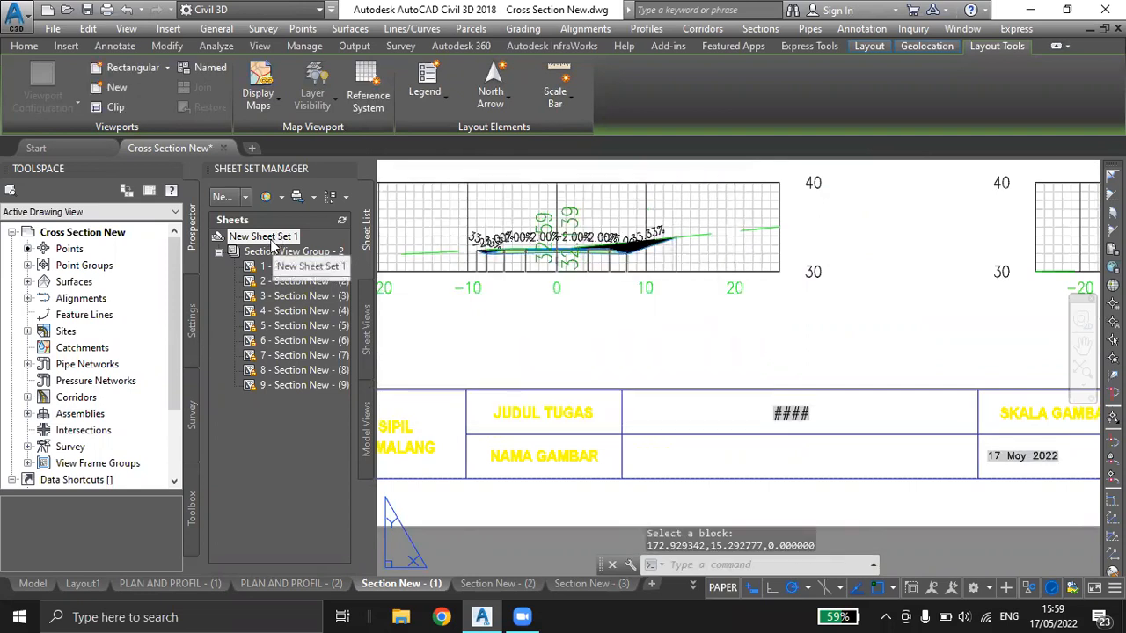
Start adding a custom property named JUDUL_TUGAS to the properties of New Sheet Set 1.
right_click(316, 454)
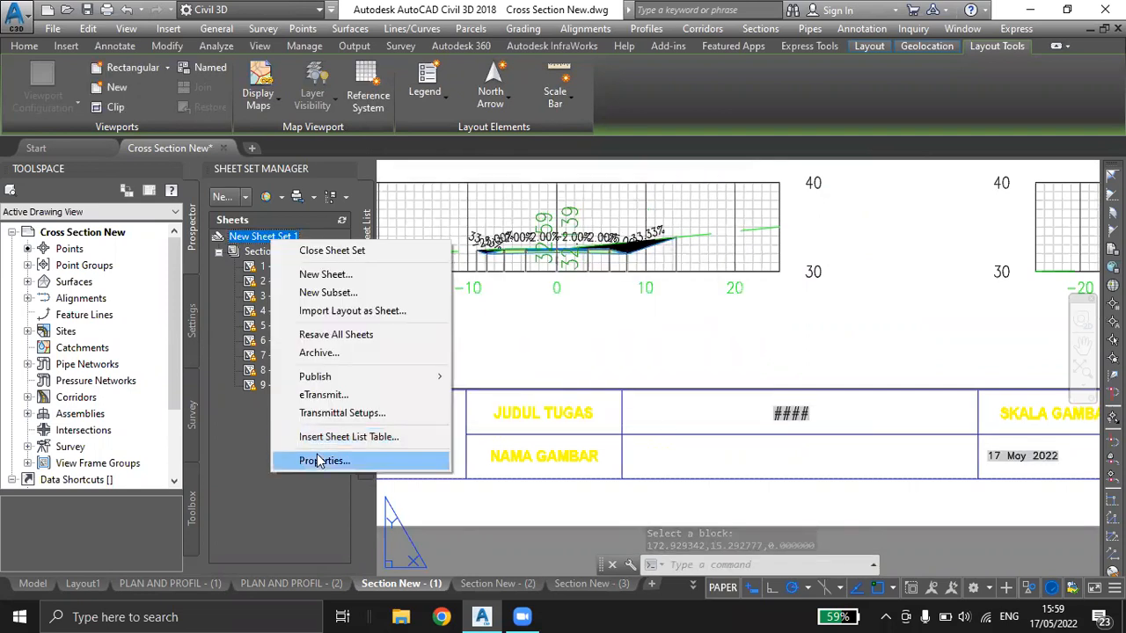
click(322, 458)
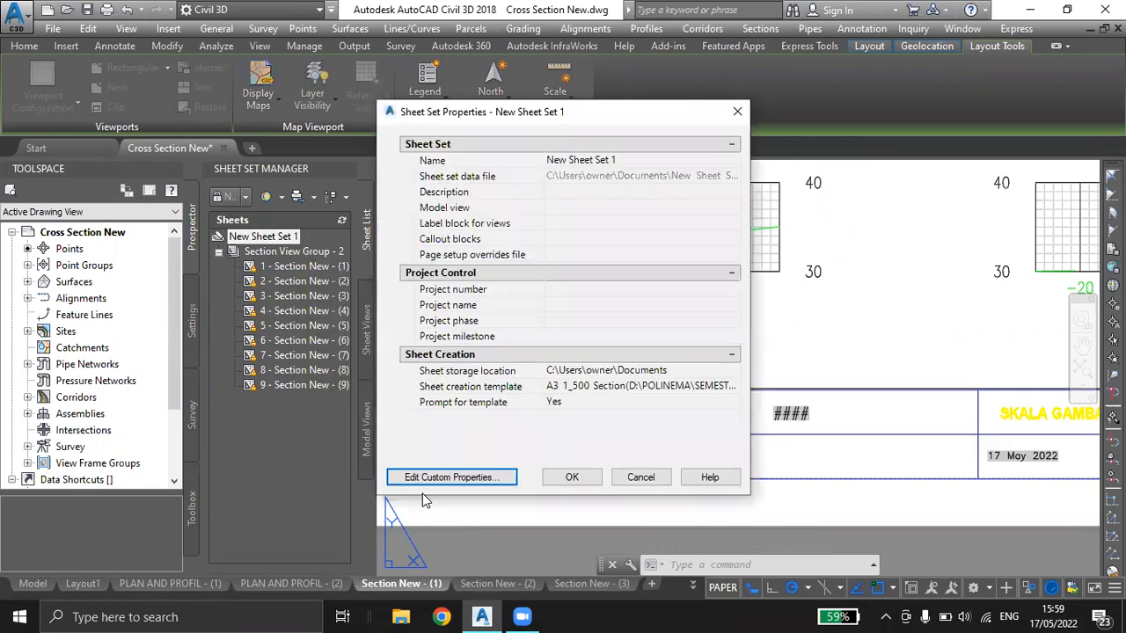
click(475, 481)
click(749, 234)
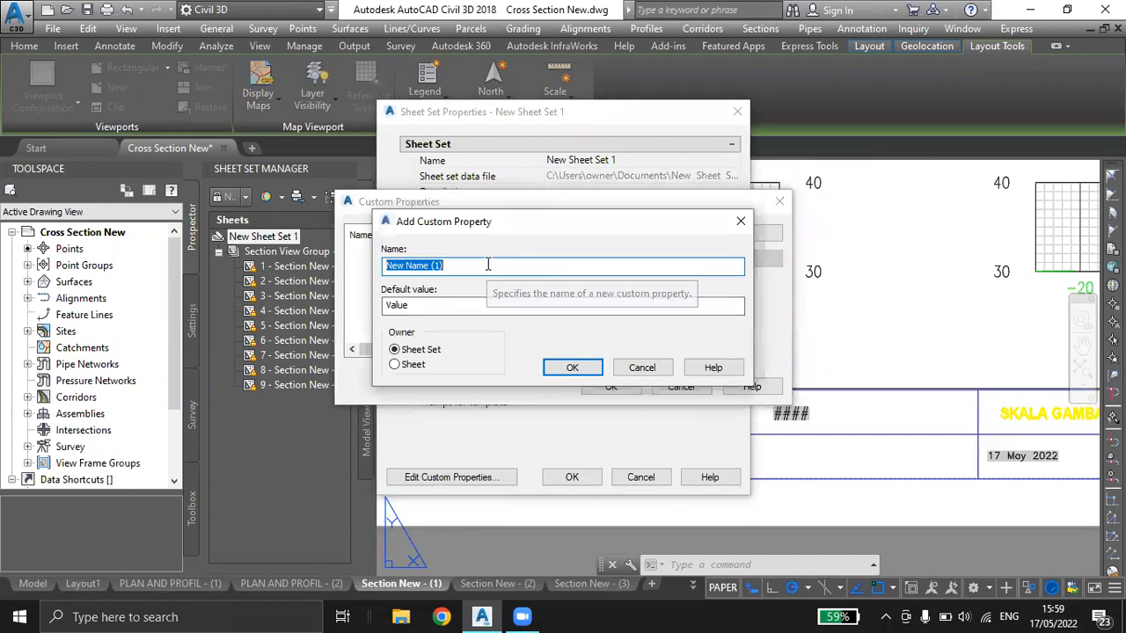
key(BackSpace)
text(JUDUL)
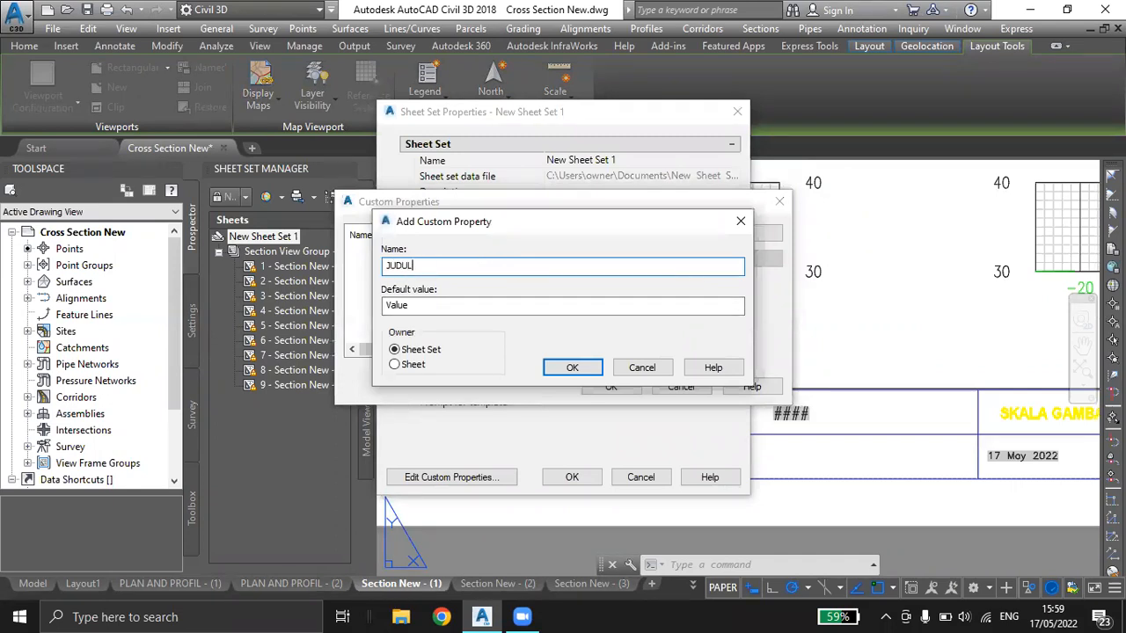
text(_TUGAS)
Give the JUDUL_TUGAS property the default value SECTION, make Sheet its owner, and accept the sheet set properties.
drag(470, 308, 245, 314)
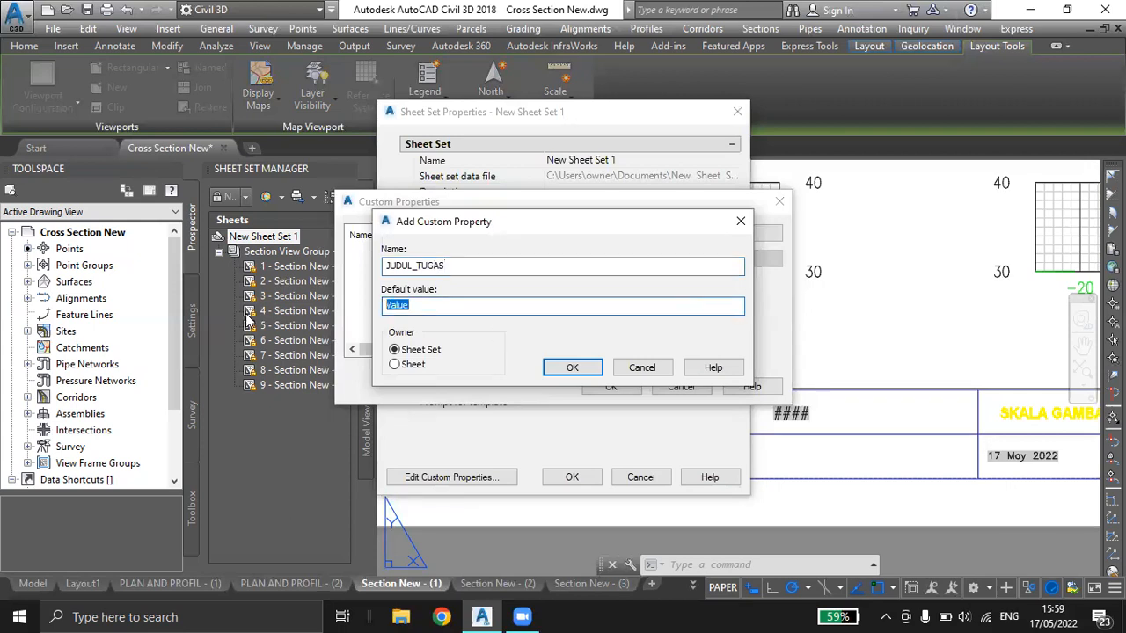
text(SECTION)
click(394, 365)
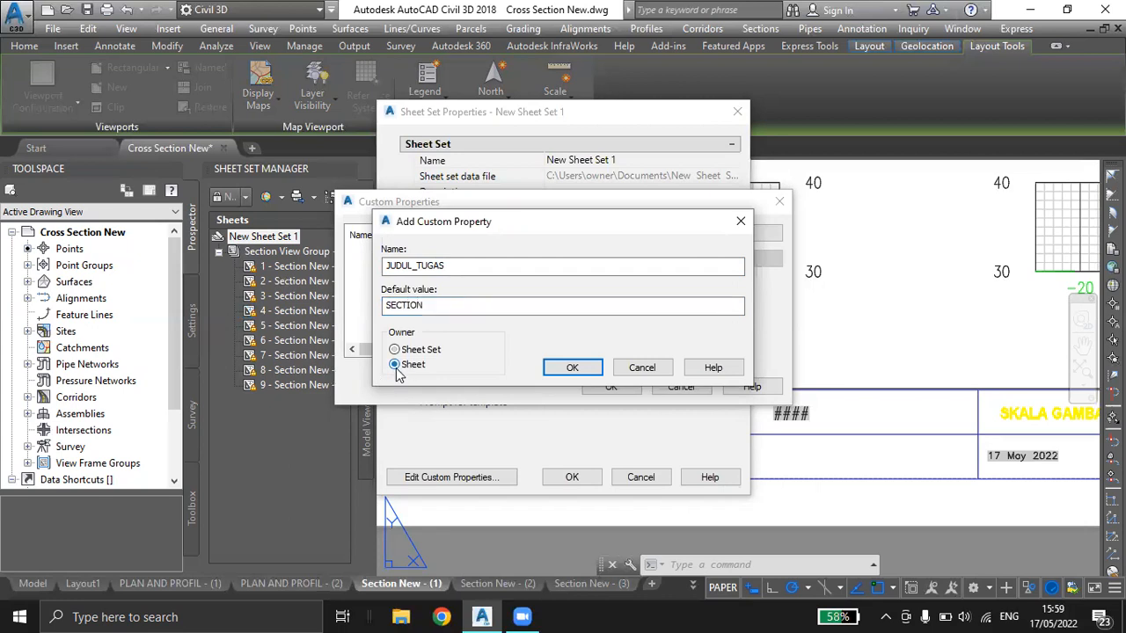
click(573, 367)
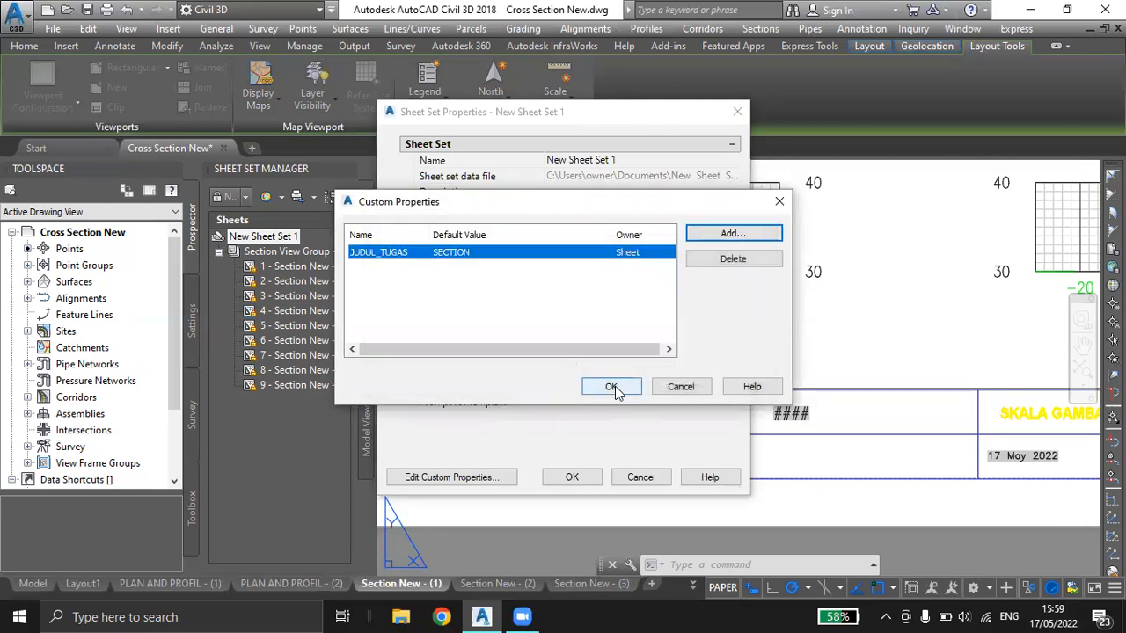
click(613, 385)
click(572, 477)
Regenerate all of the drawing with REGENALL and check the title block and whole Section New - (1) sheet.
scroll(704, 438, up, 4)
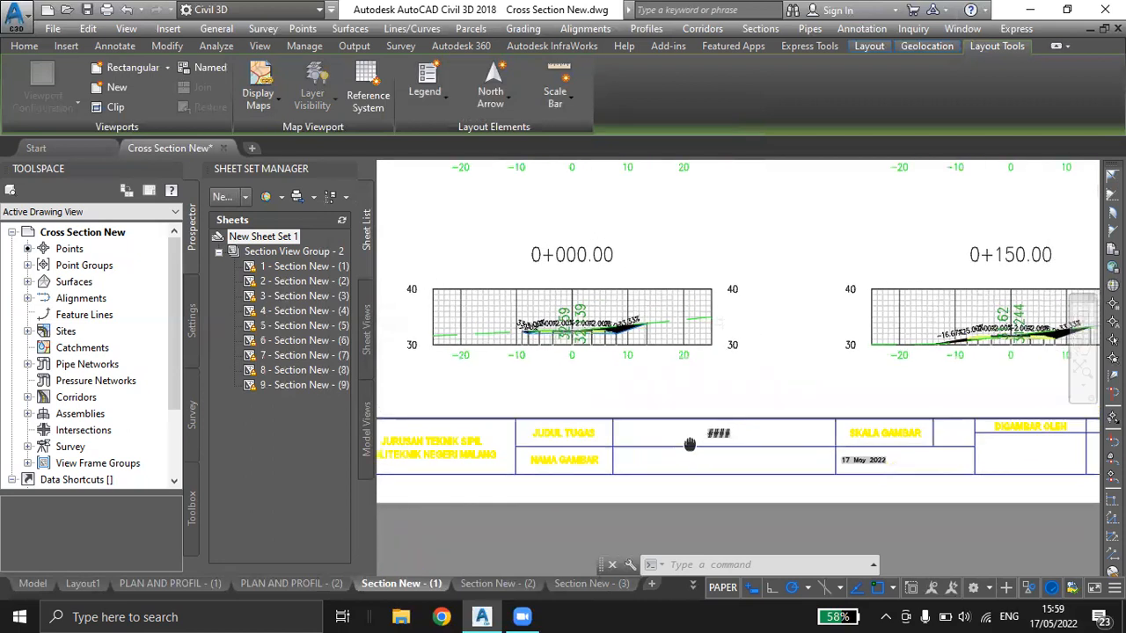
text(rea)
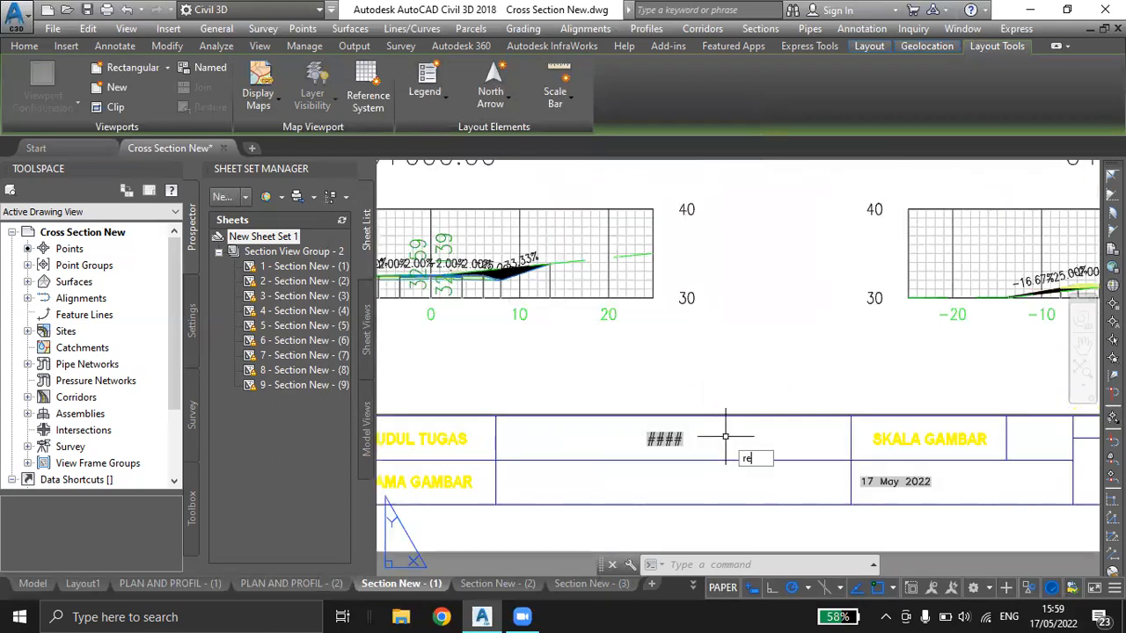
key(Return)
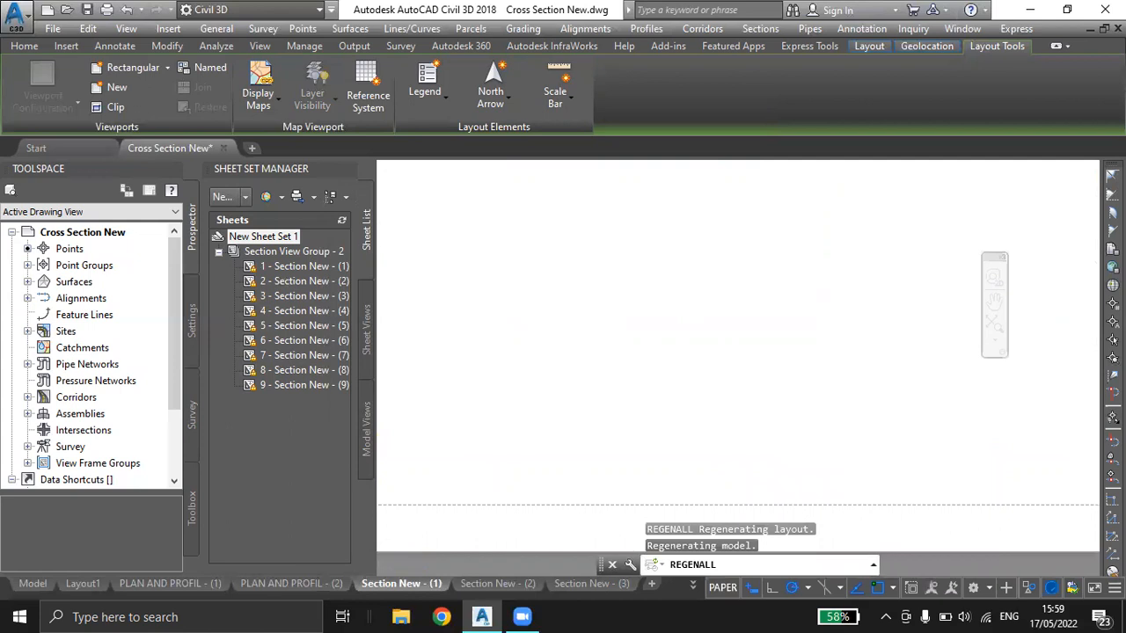
scroll(733, 455, down, 2)
middle_drag(678, 447, 772, 372)
scroll(787, 405, down, 2)
middle_drag(796, 344, 761, 338)
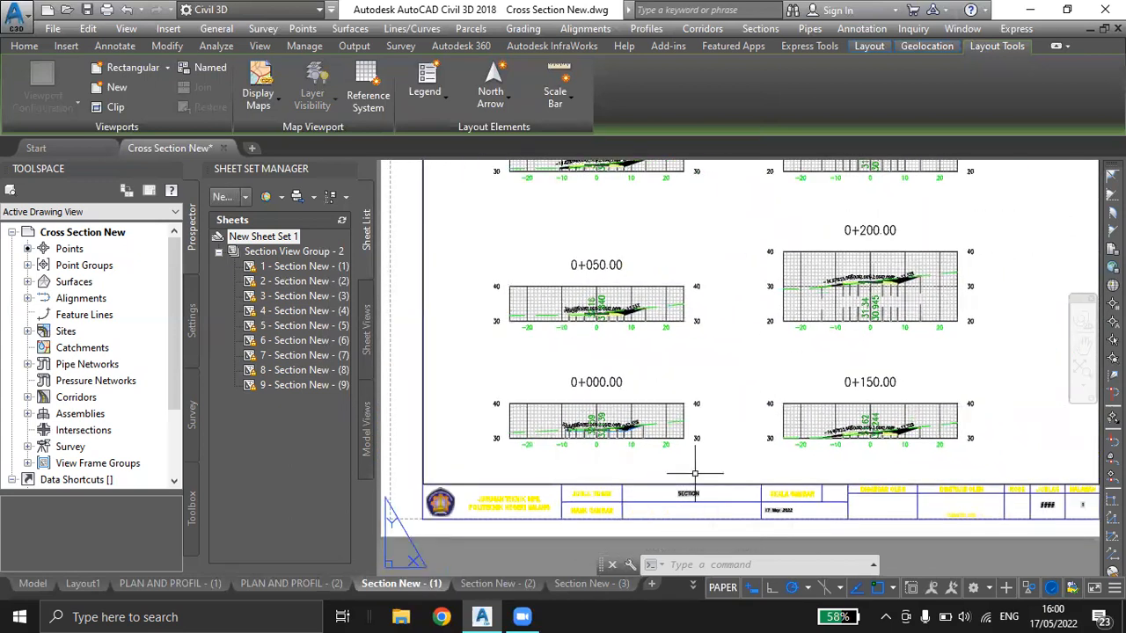
scroll(686, 501, up, 1)
scroll(601, 475, down, 1)
middle_drag(634, 459, 652, 457)
middle_drag(695, 354, 696, 391)
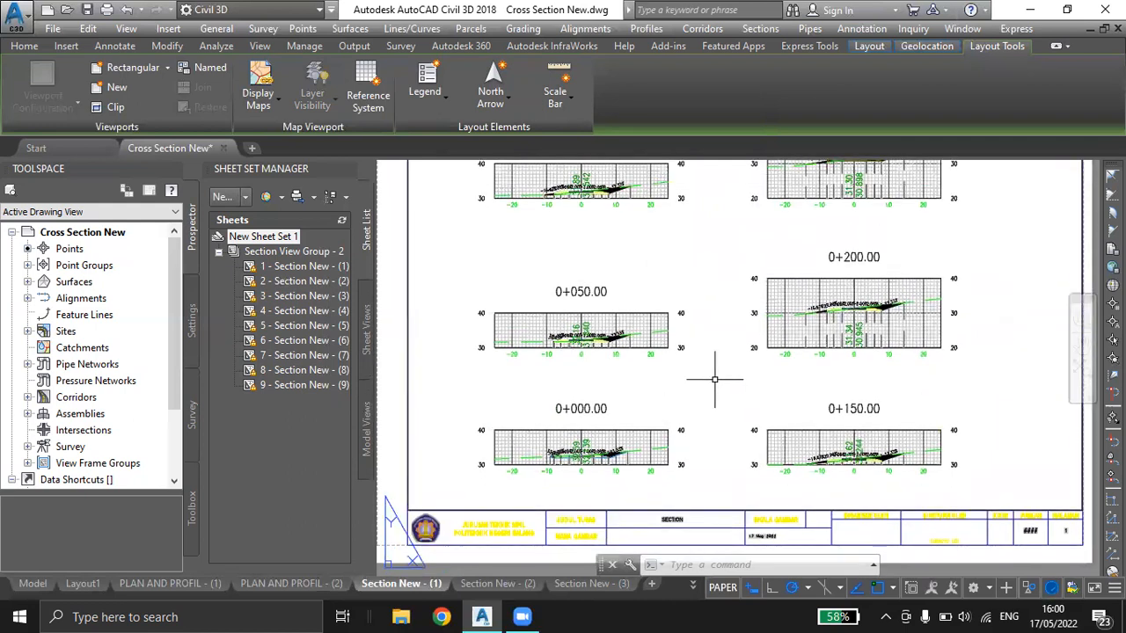
scroll(714, 380, down, 2)
middle_drag(712, 380, 696, 397)
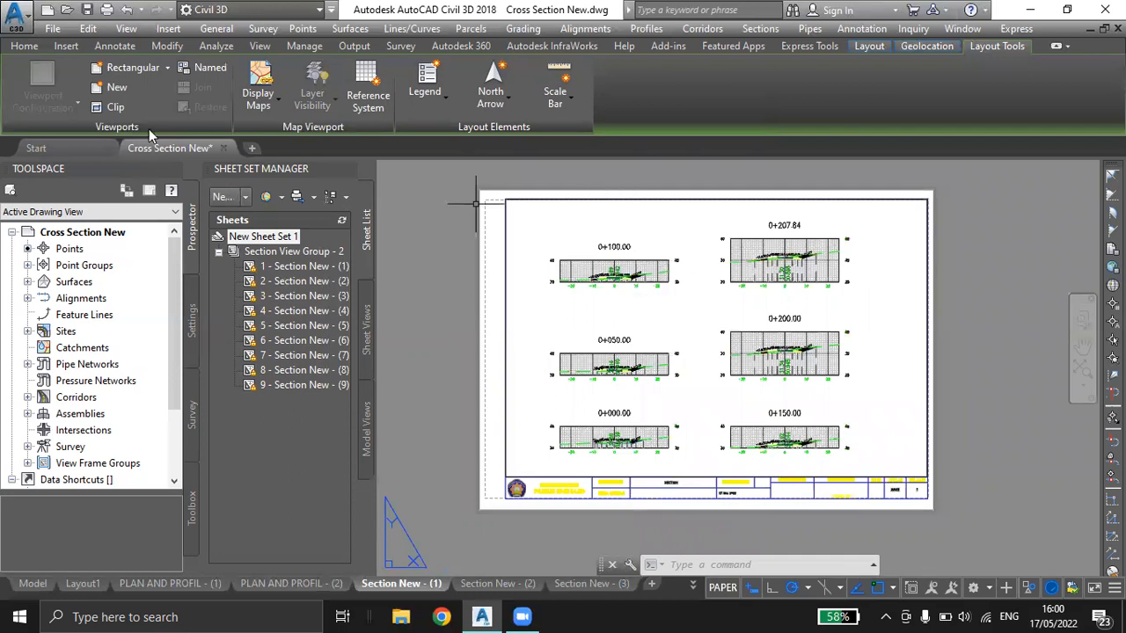
Start publishing the drawing's sheets, choose PDF as the output format, and review the sheet list.
click(53, 29)
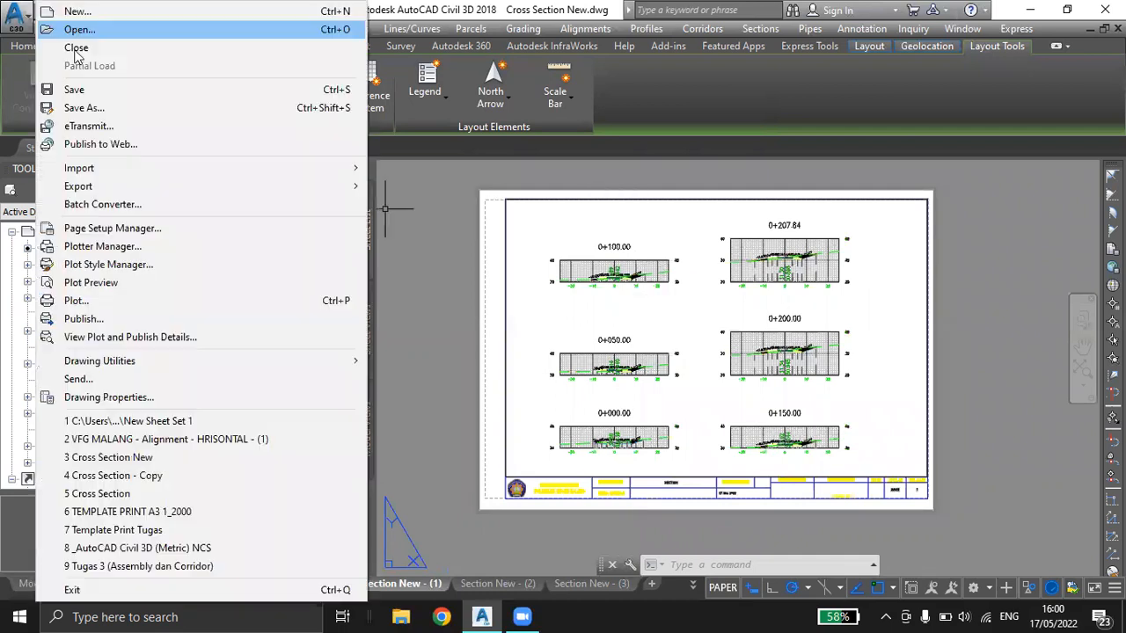
click(83, 318)
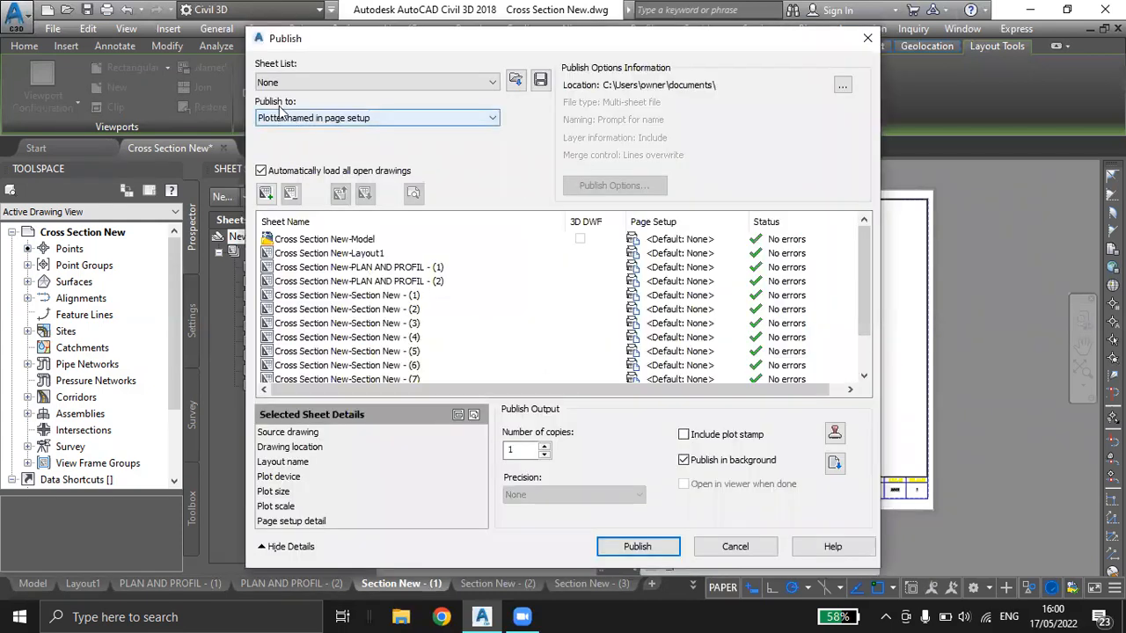
click(470, 124)
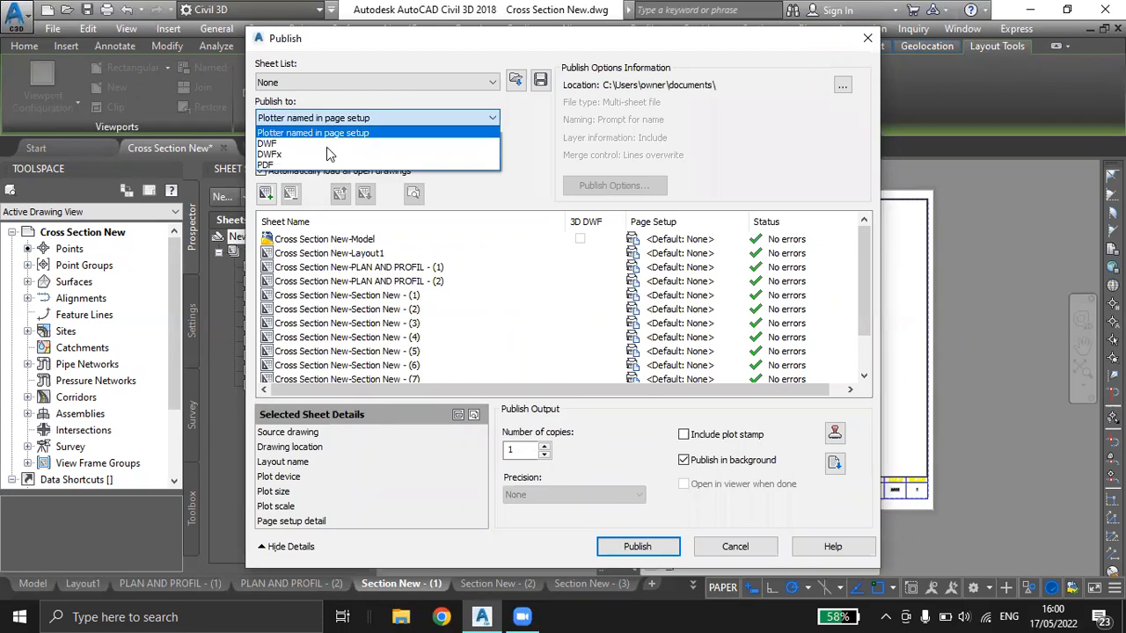
click(269, 166)
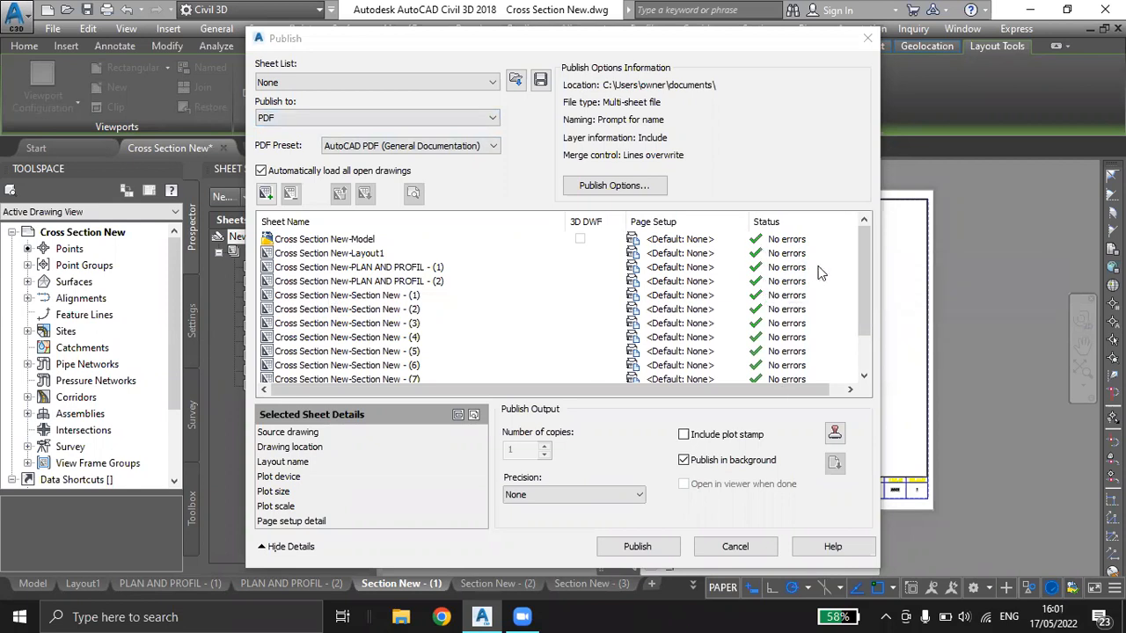
scroll(820, 273, down, 1)
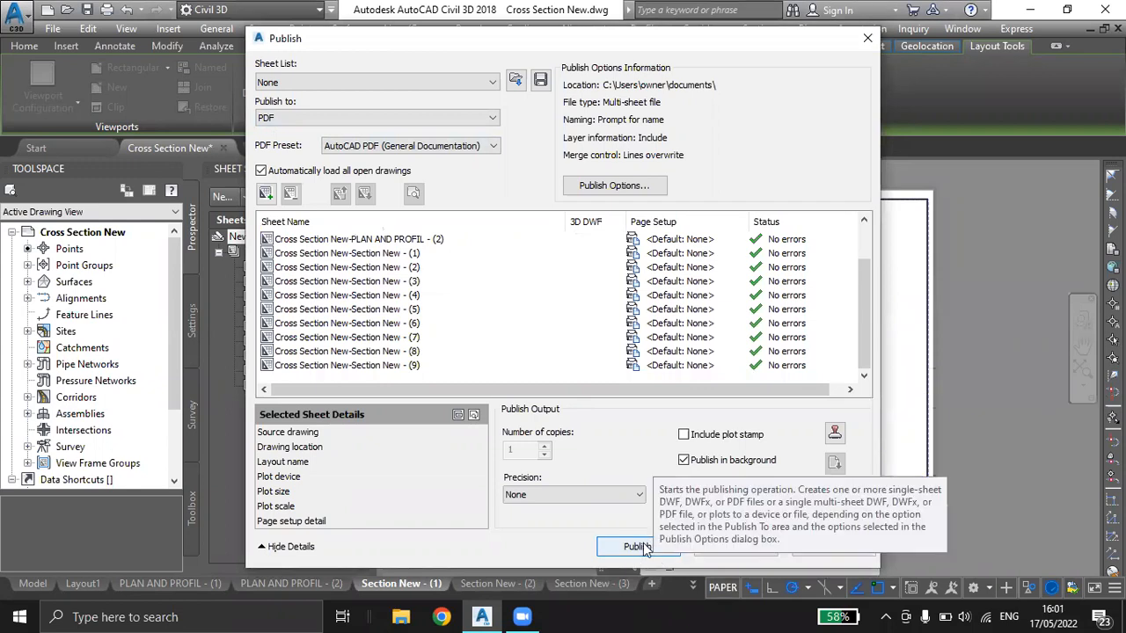
Start publishing and set the PDF's save location to POLINEMA > SEMESTER 4 > Aplikasi Komputer Civil 3D on drive D.
click(645, 547)
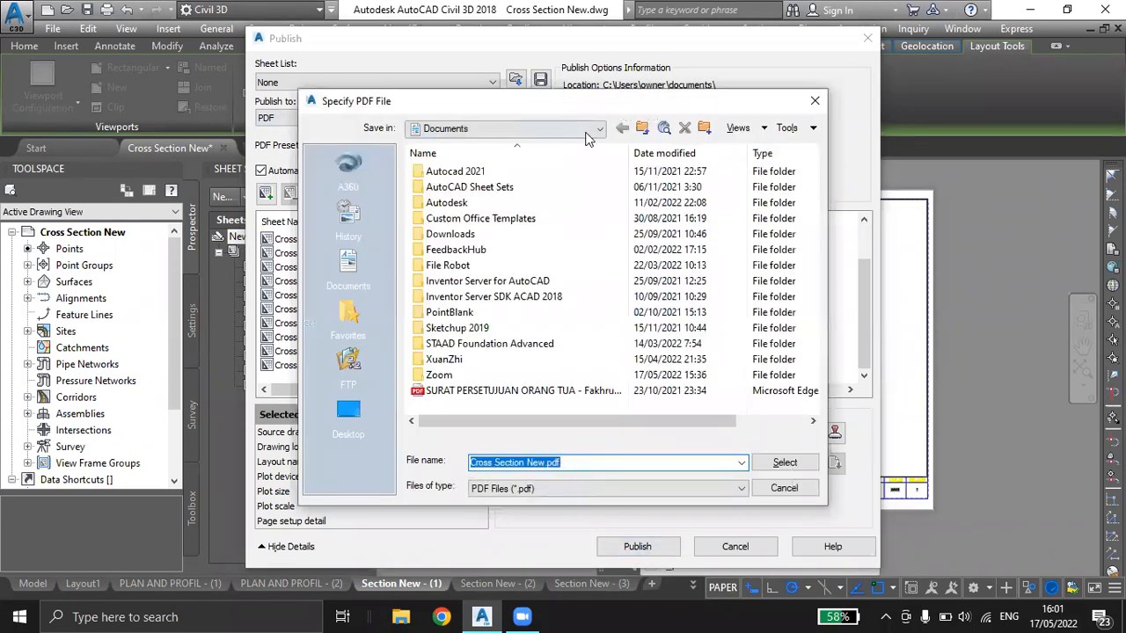
click(572, 129)
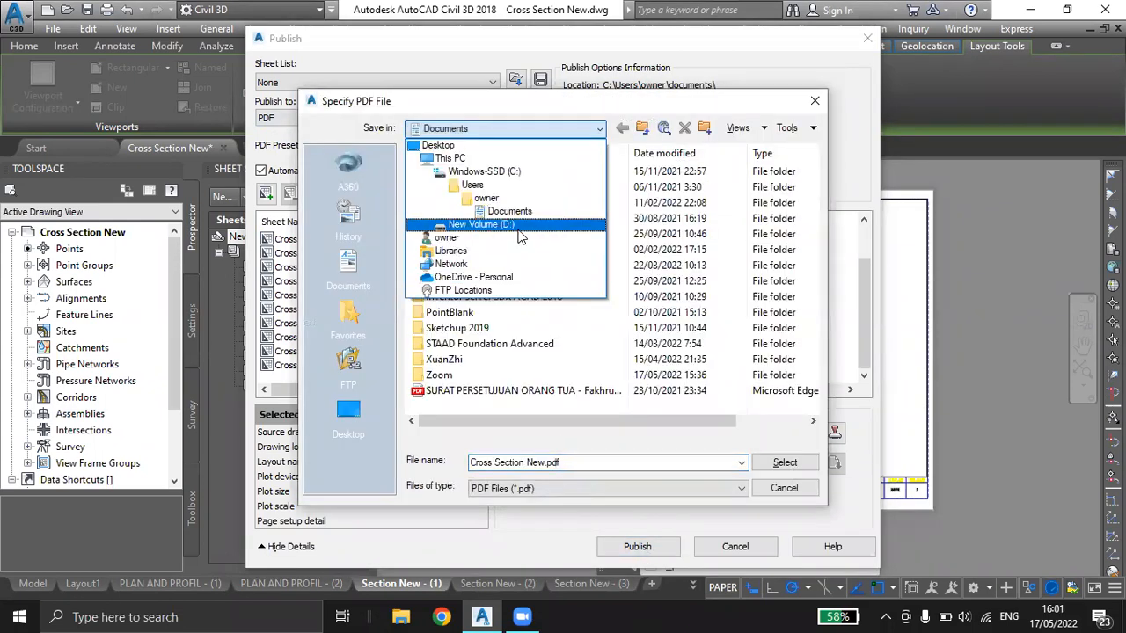
click(519, 227)
double_click(526, 202)
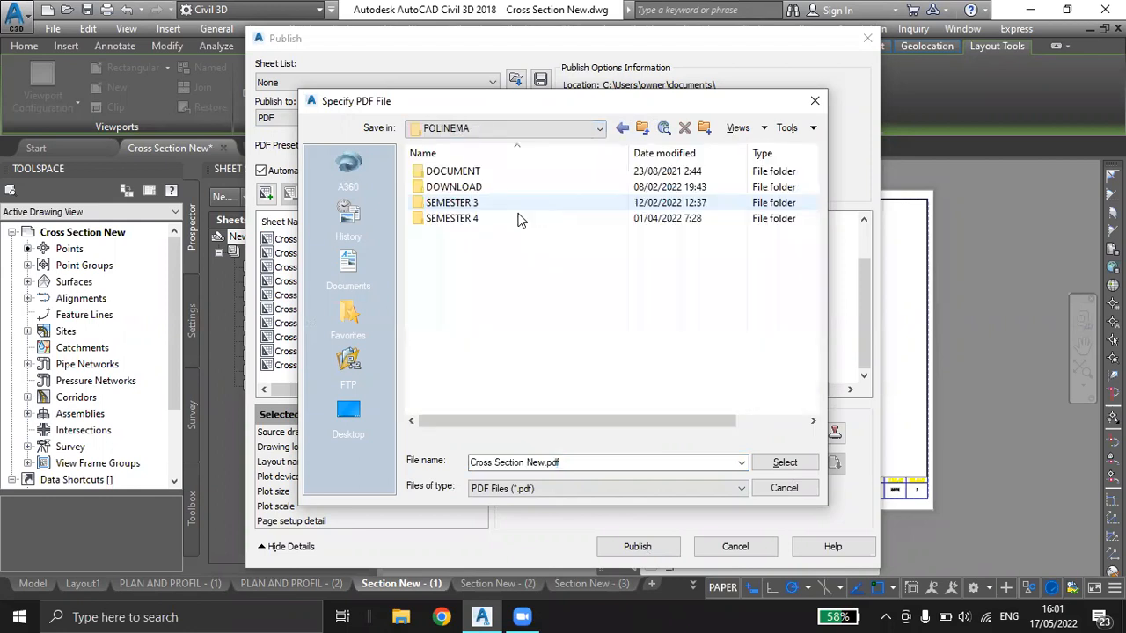
double_click(499, 219)
double_click(521, 170)
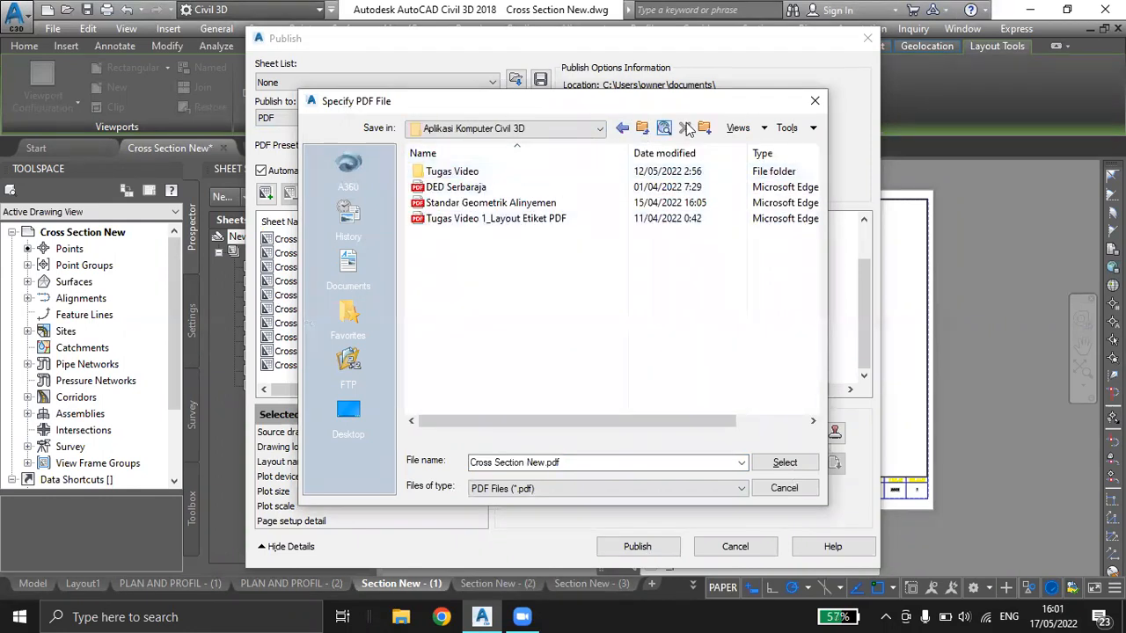
click(623, 129)
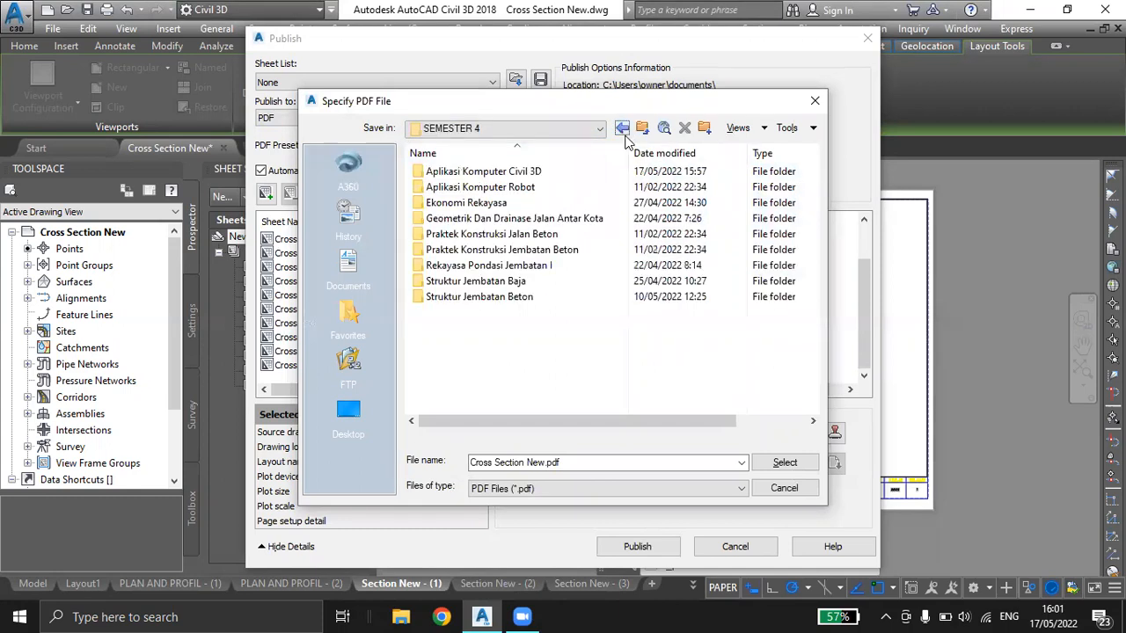
double_click(537, 171)
Try to publish the sheets as Cross Section New.pdf, choosing to save the current list of sheets.
click(605, 457)
click(606, 457)
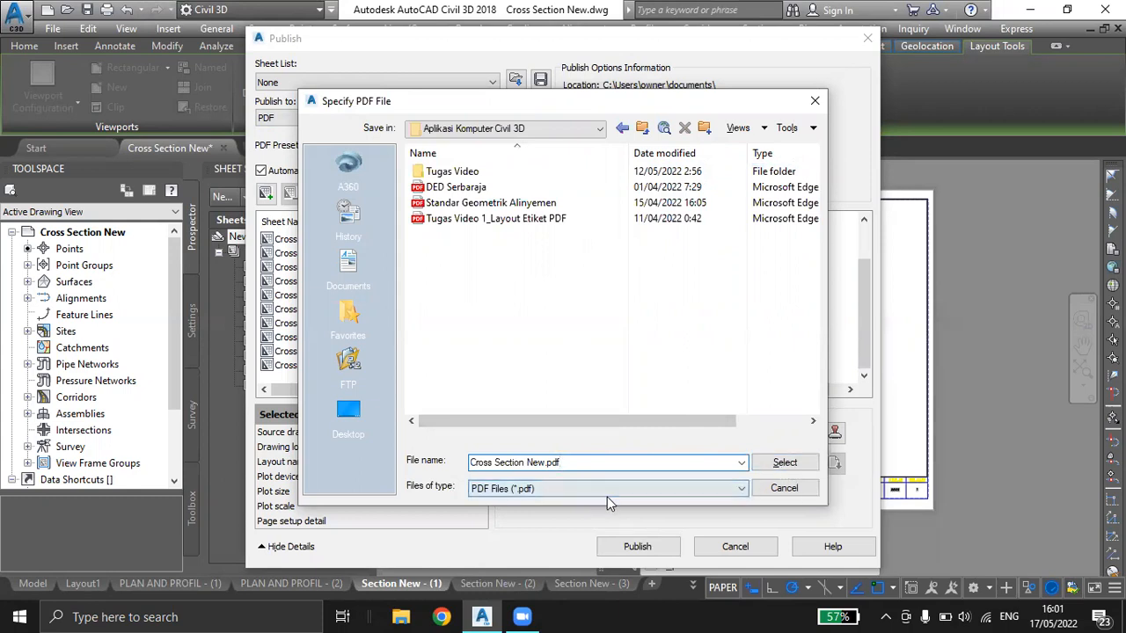
click(784, 463)
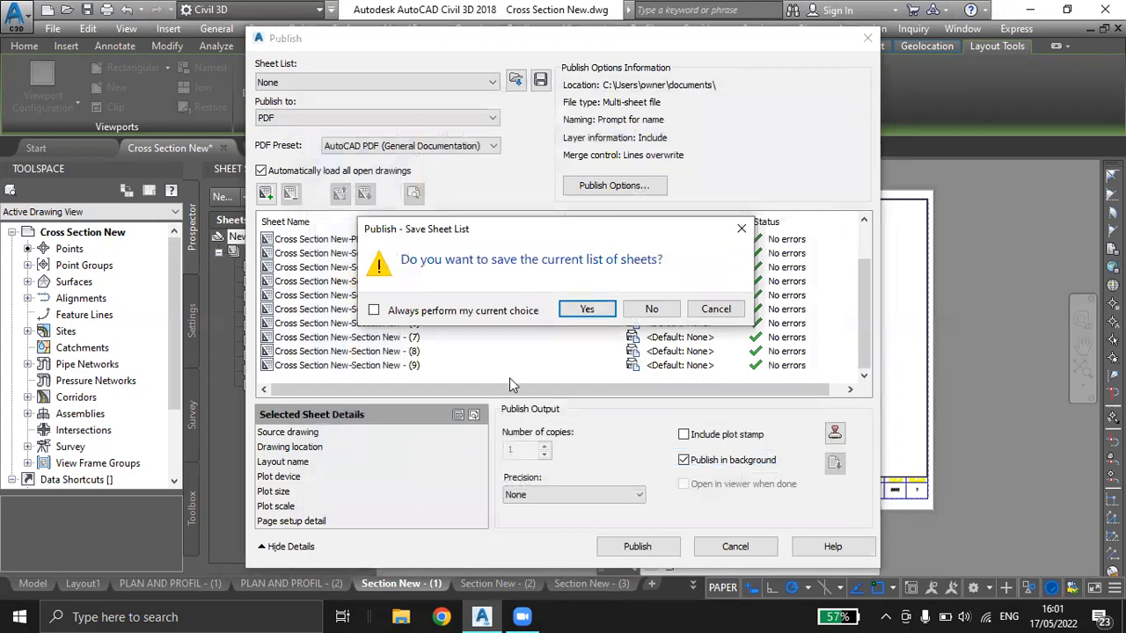
click(596, 310)
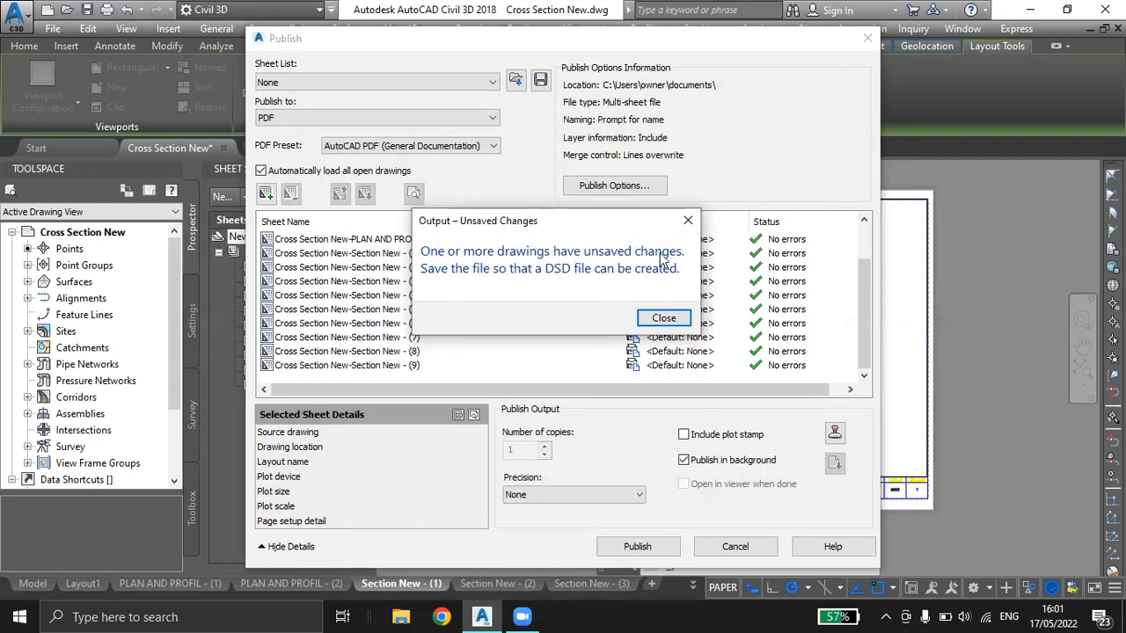
click(666, 320)
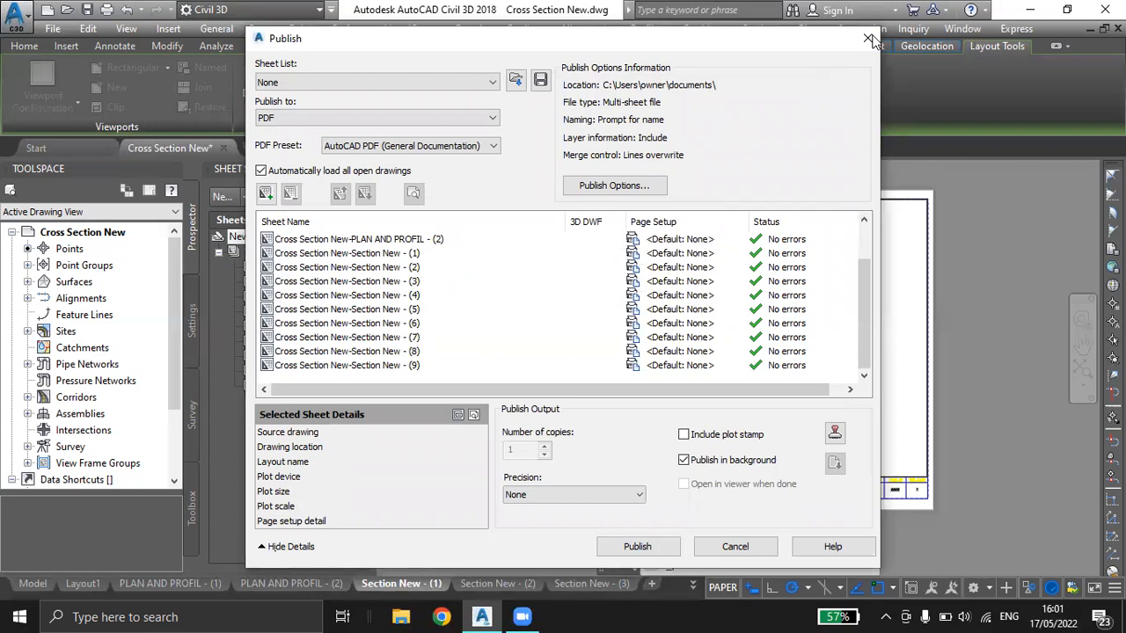